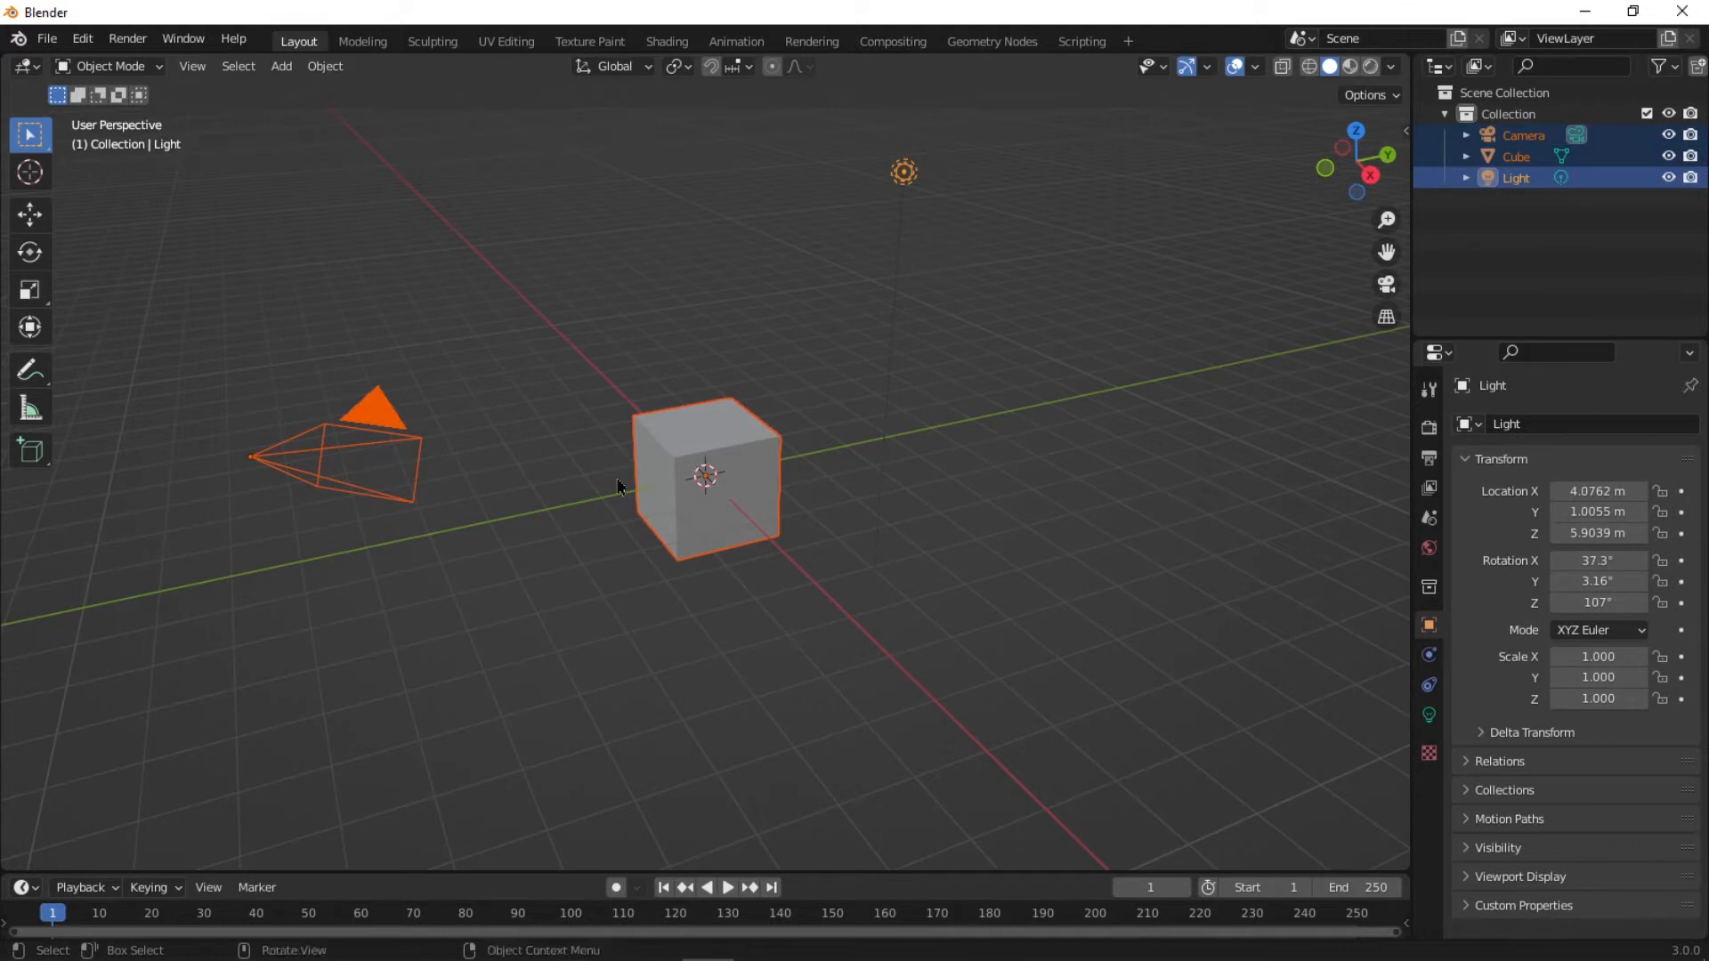
Delete the default camera, cube and light, and import edf boat.stl from the Desktop as an STL model.
key(x)
click(620, 479)
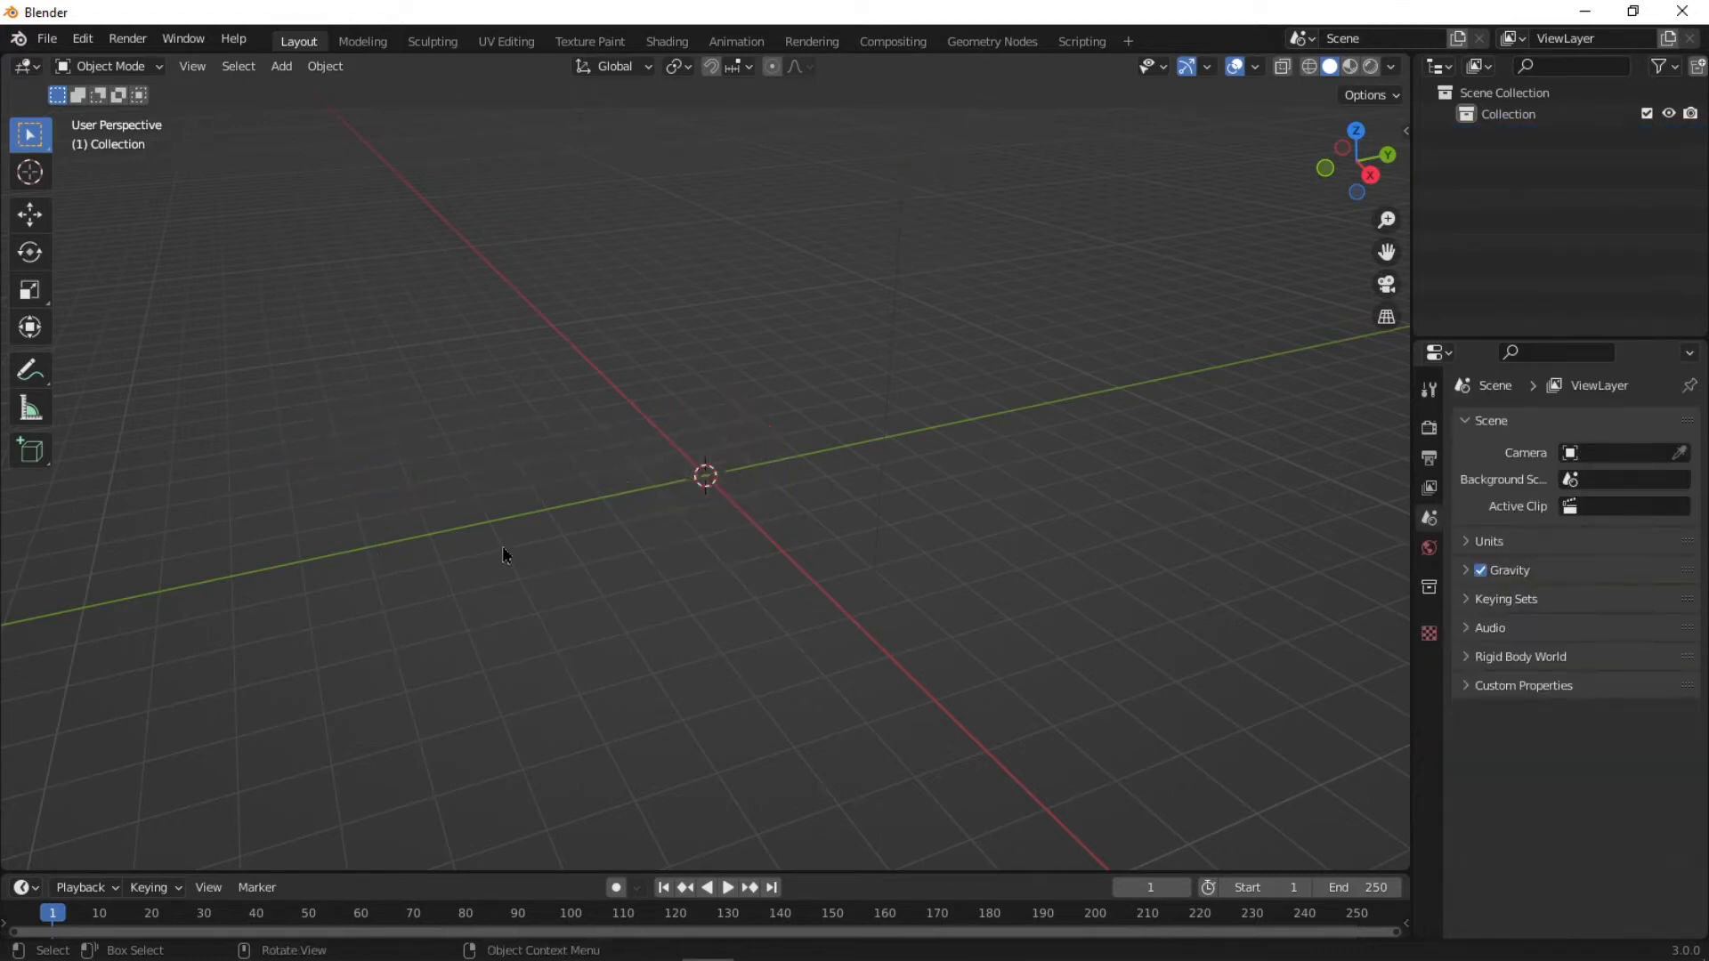
click(48, 39)
mouse_move(114, 331)
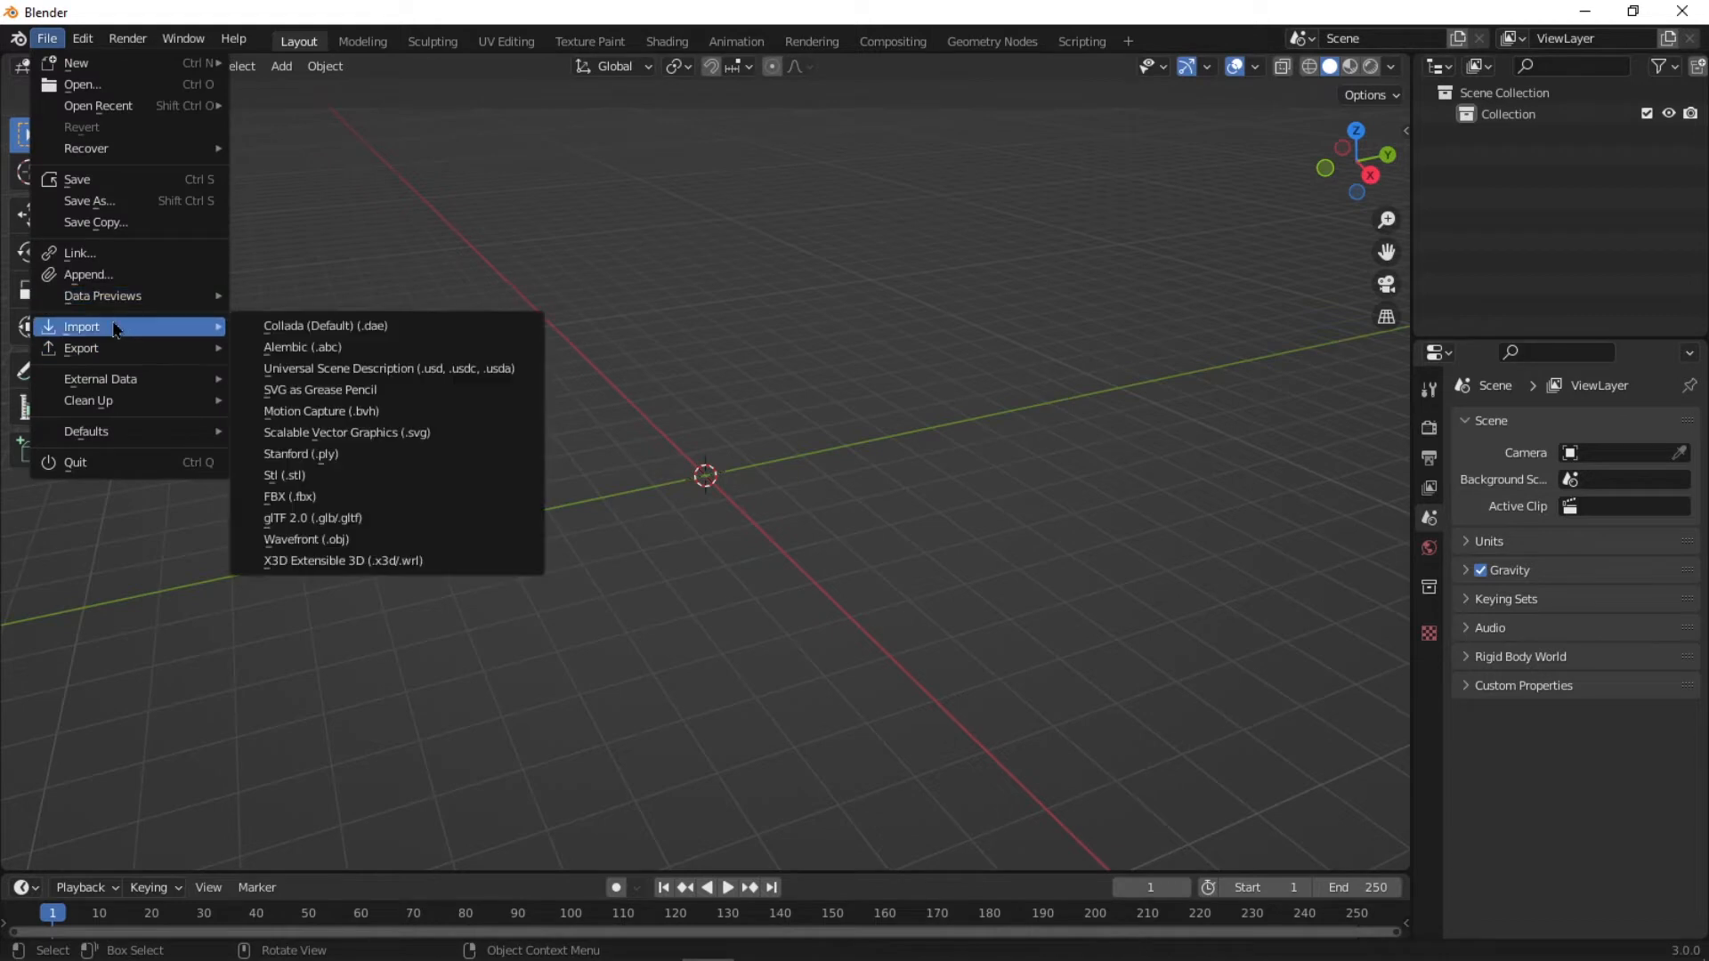
click(302, 475)
click(361, 357)
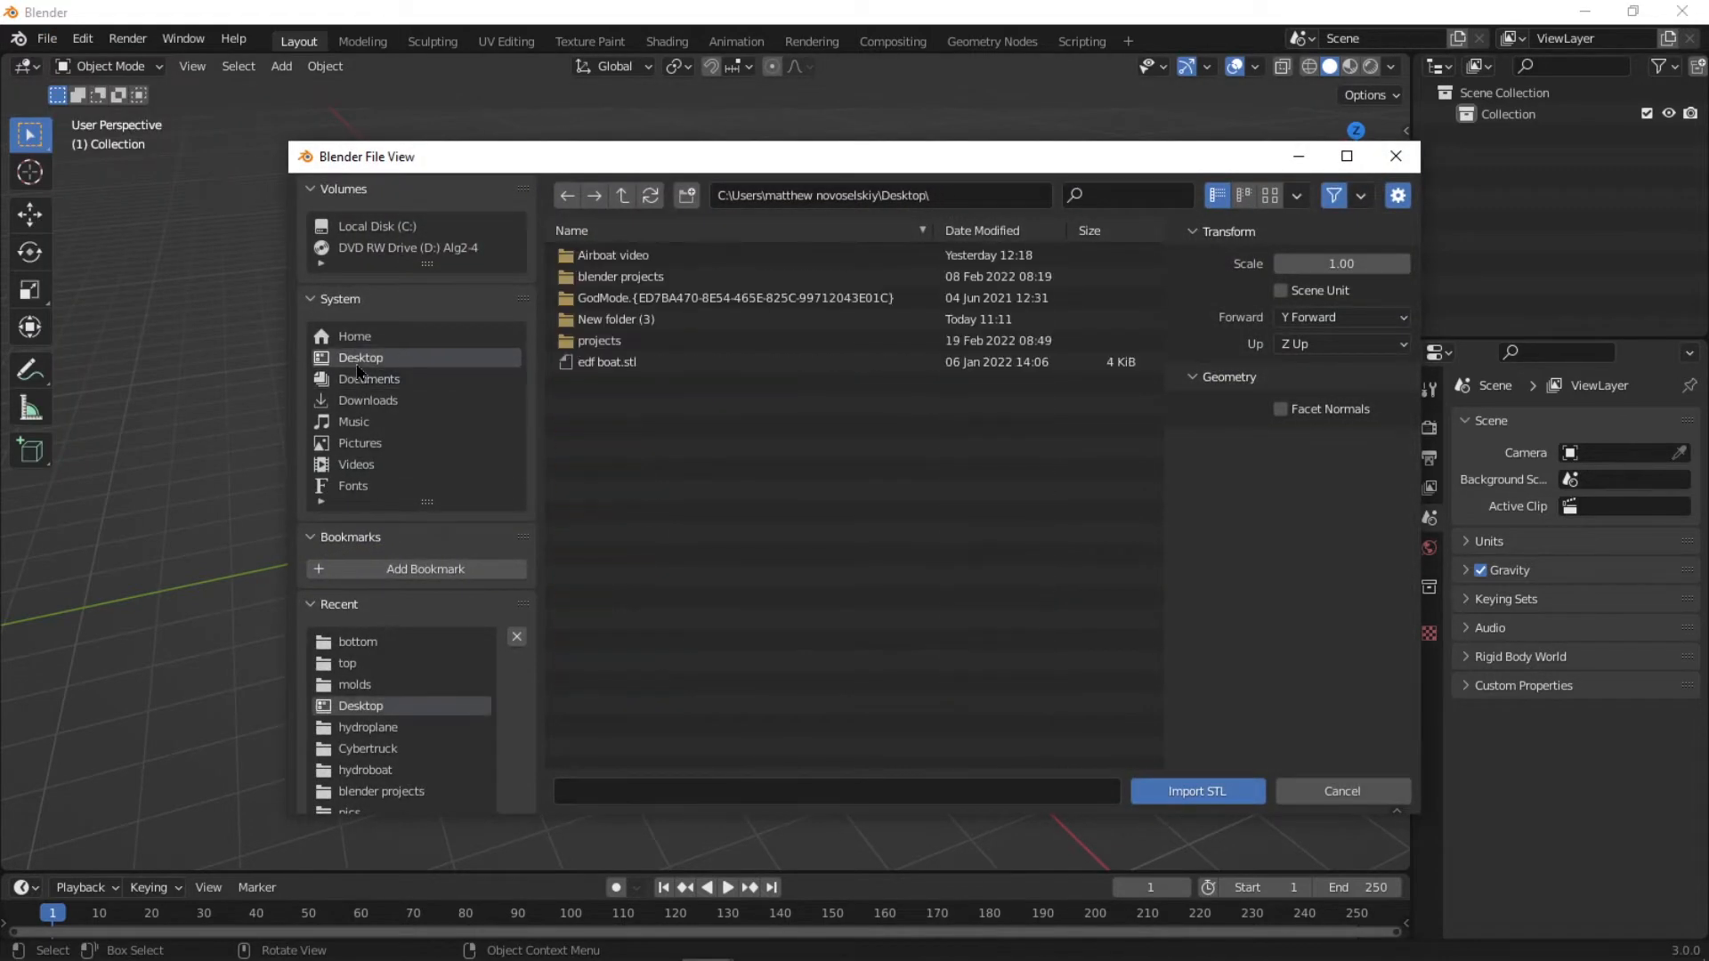
click(623, 362)
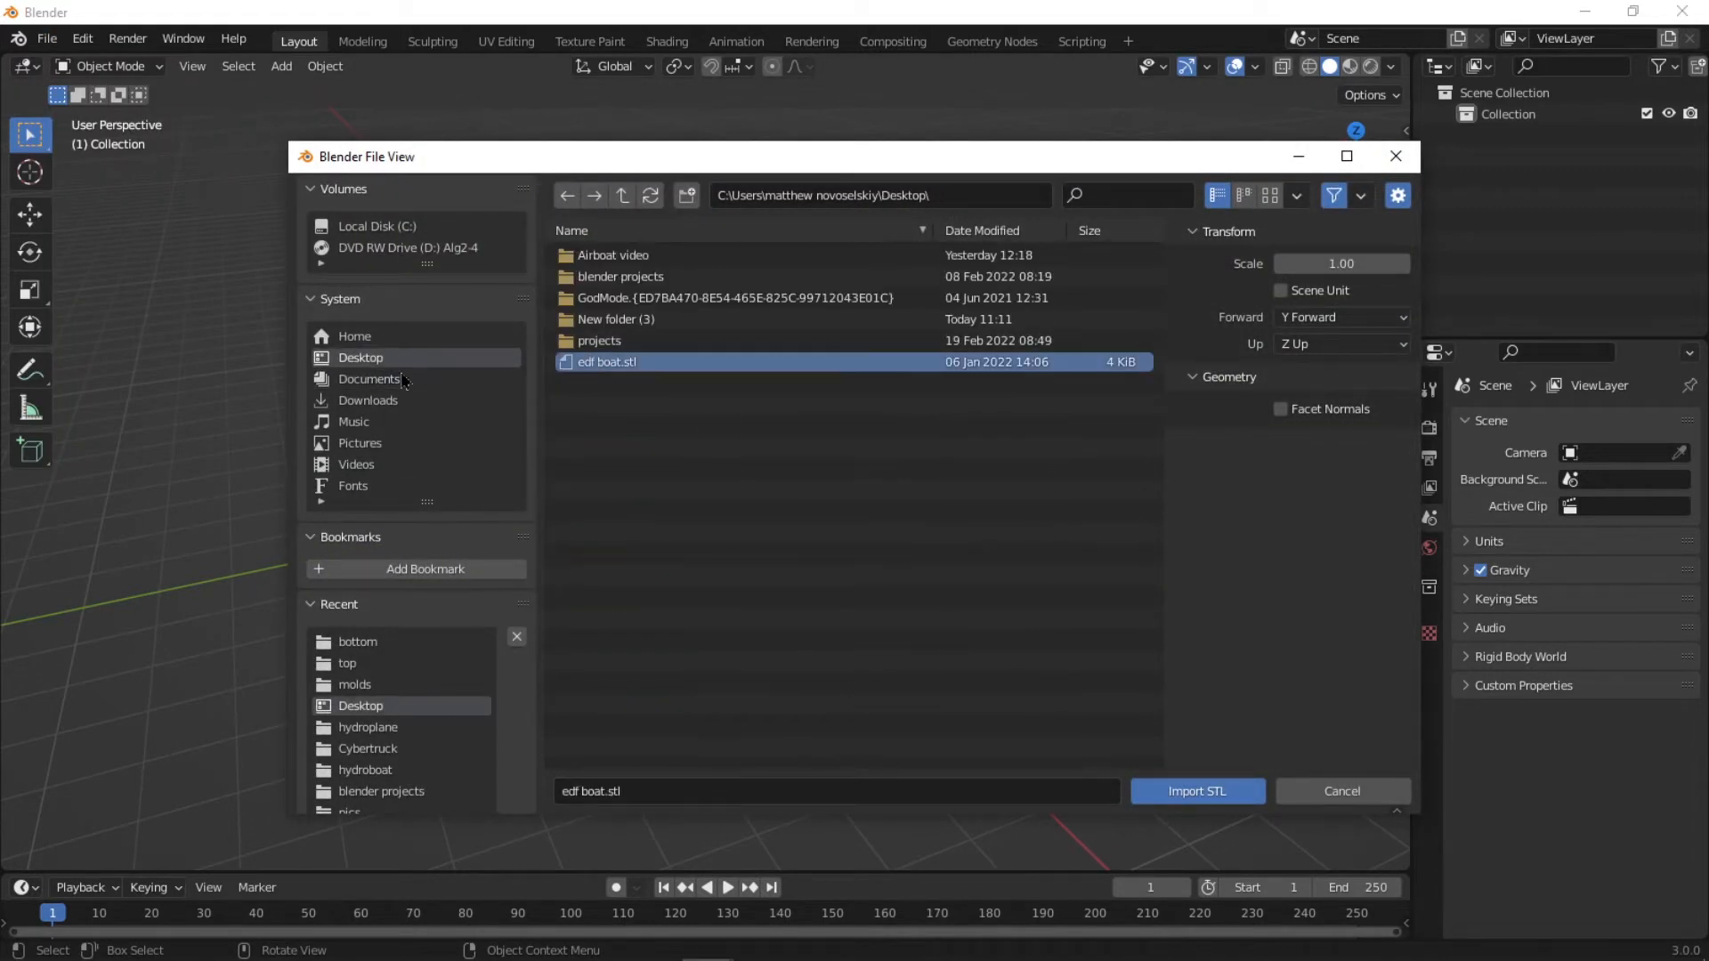
click(1201, 791)
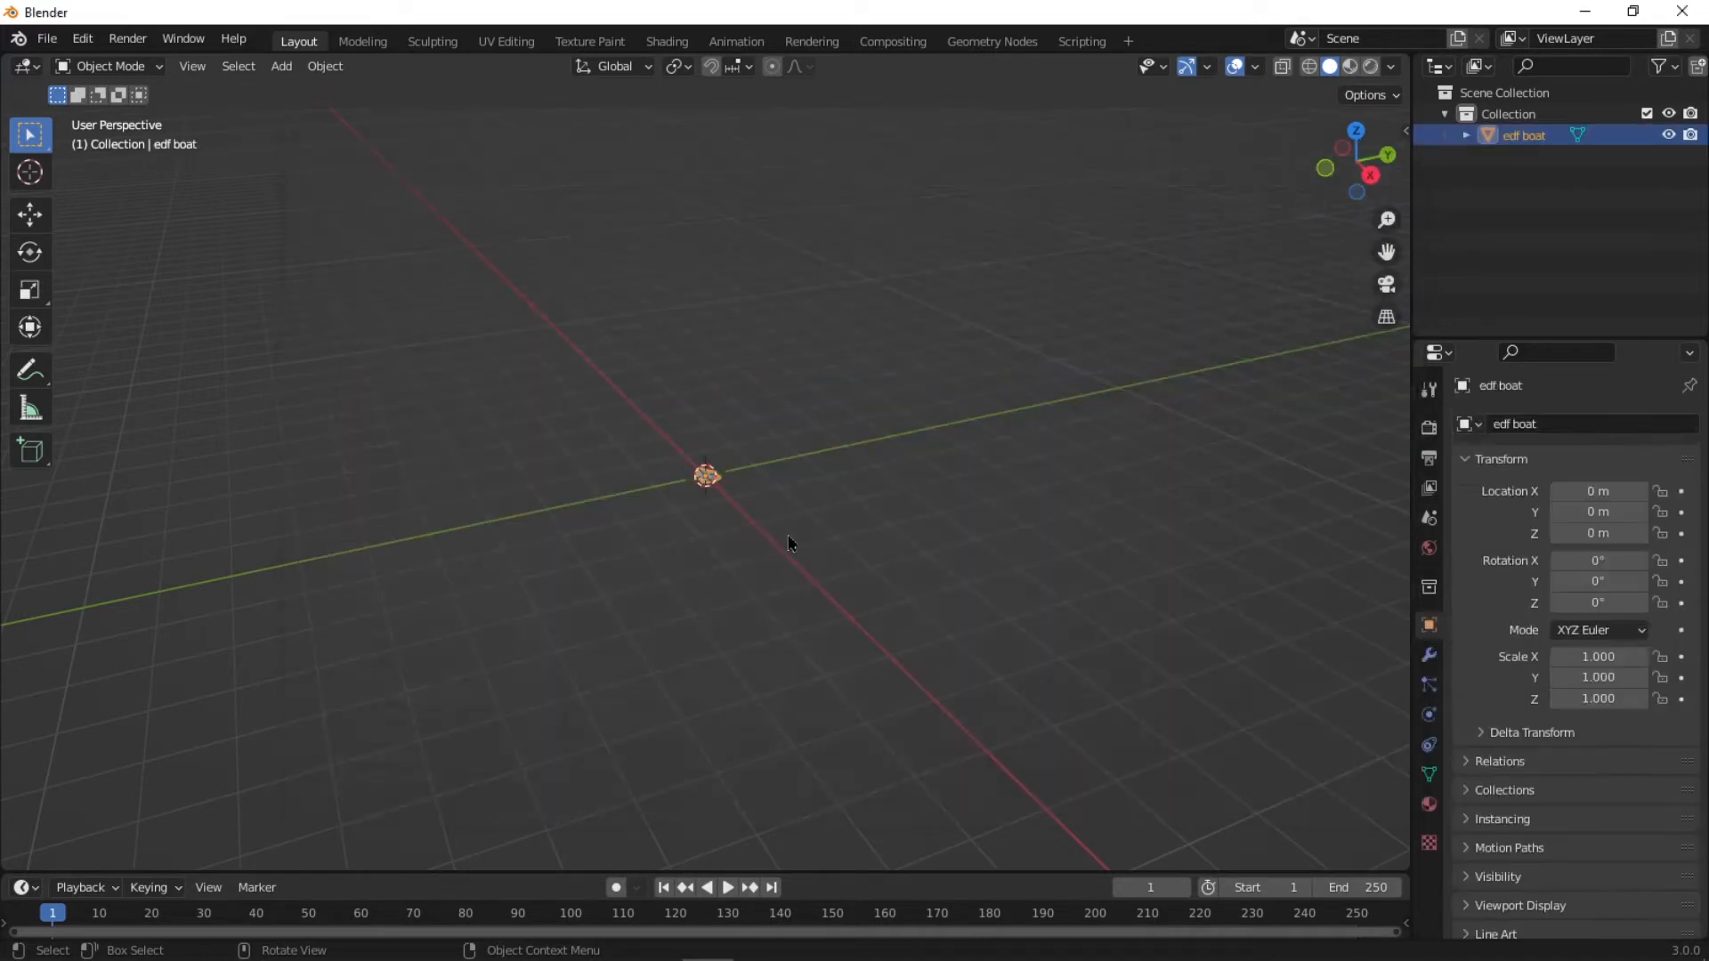
Rotate the imported boat 90° about the global Y axis so that it stands upright.
scroll(739, 516, up, 10)
middle_drag(927, 526, 861, 513)
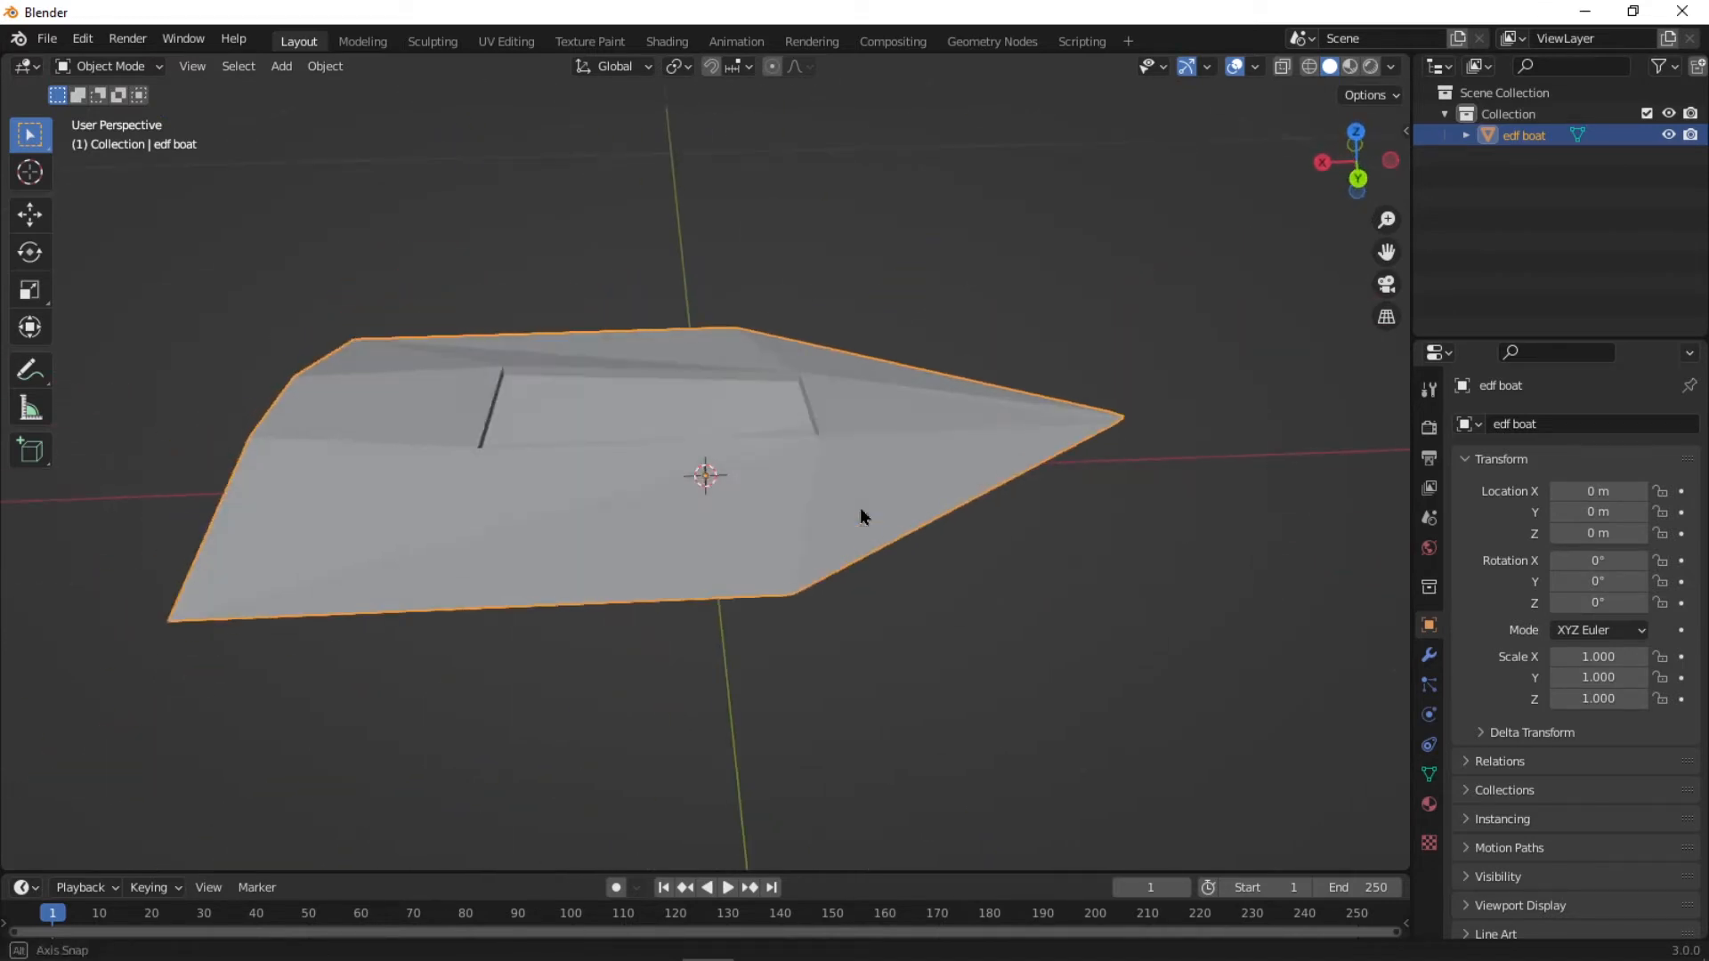
key(r)
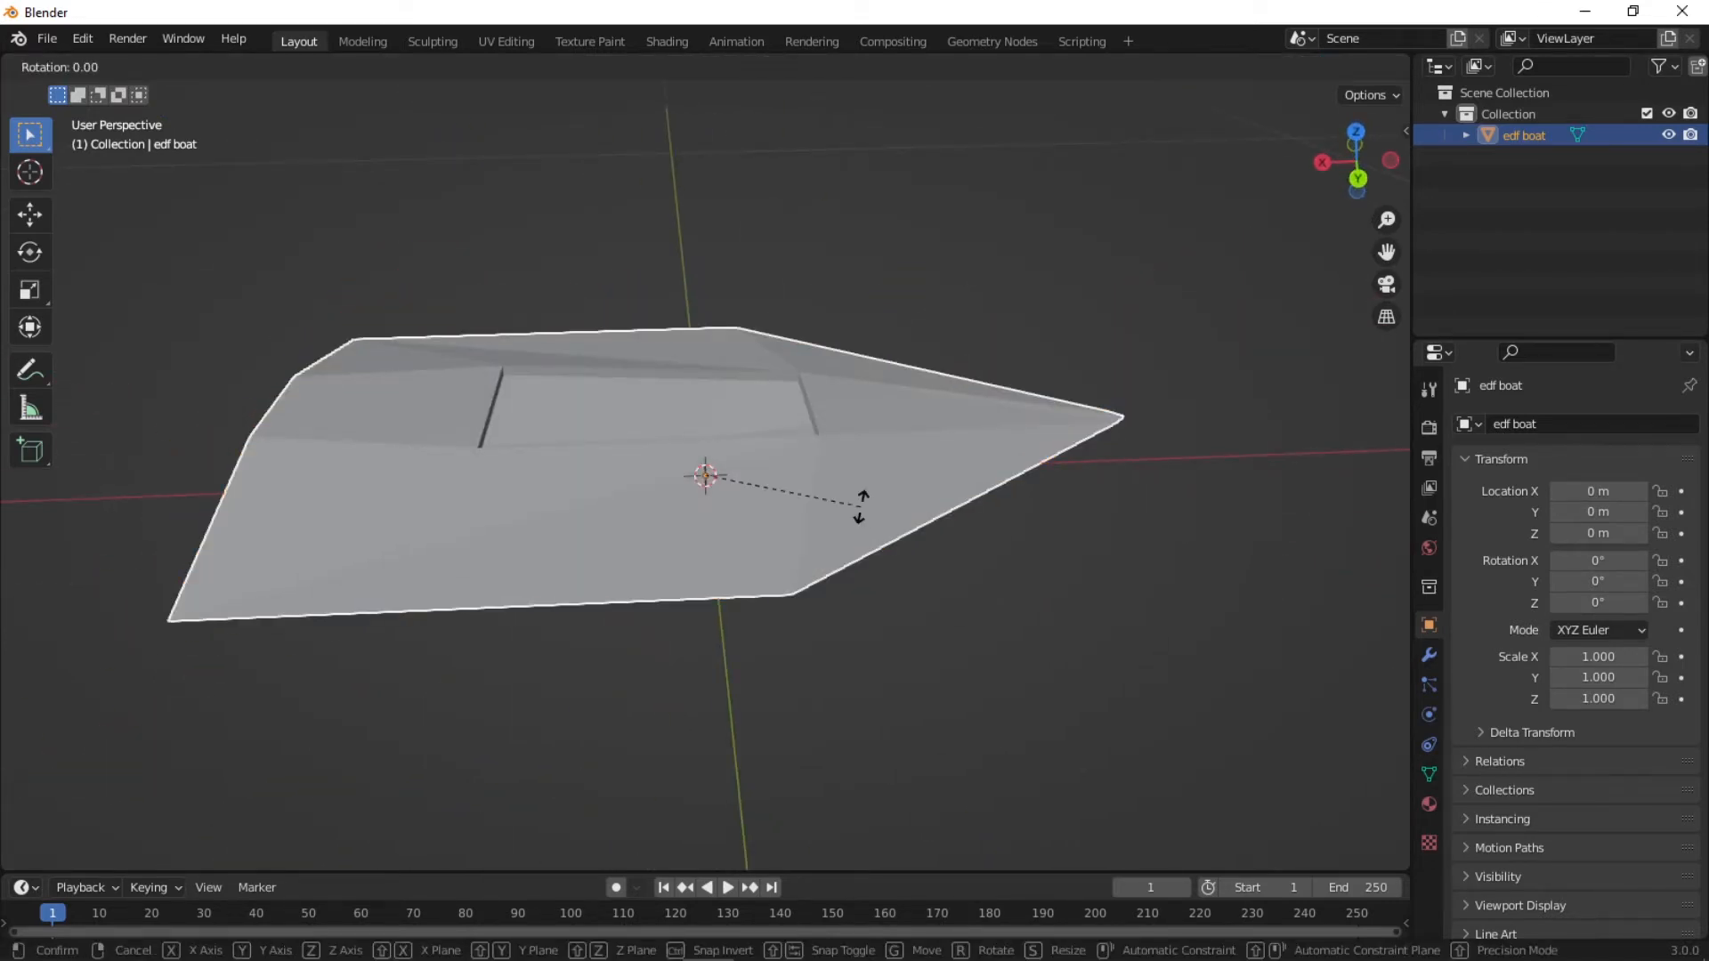
text(y)
text(90)
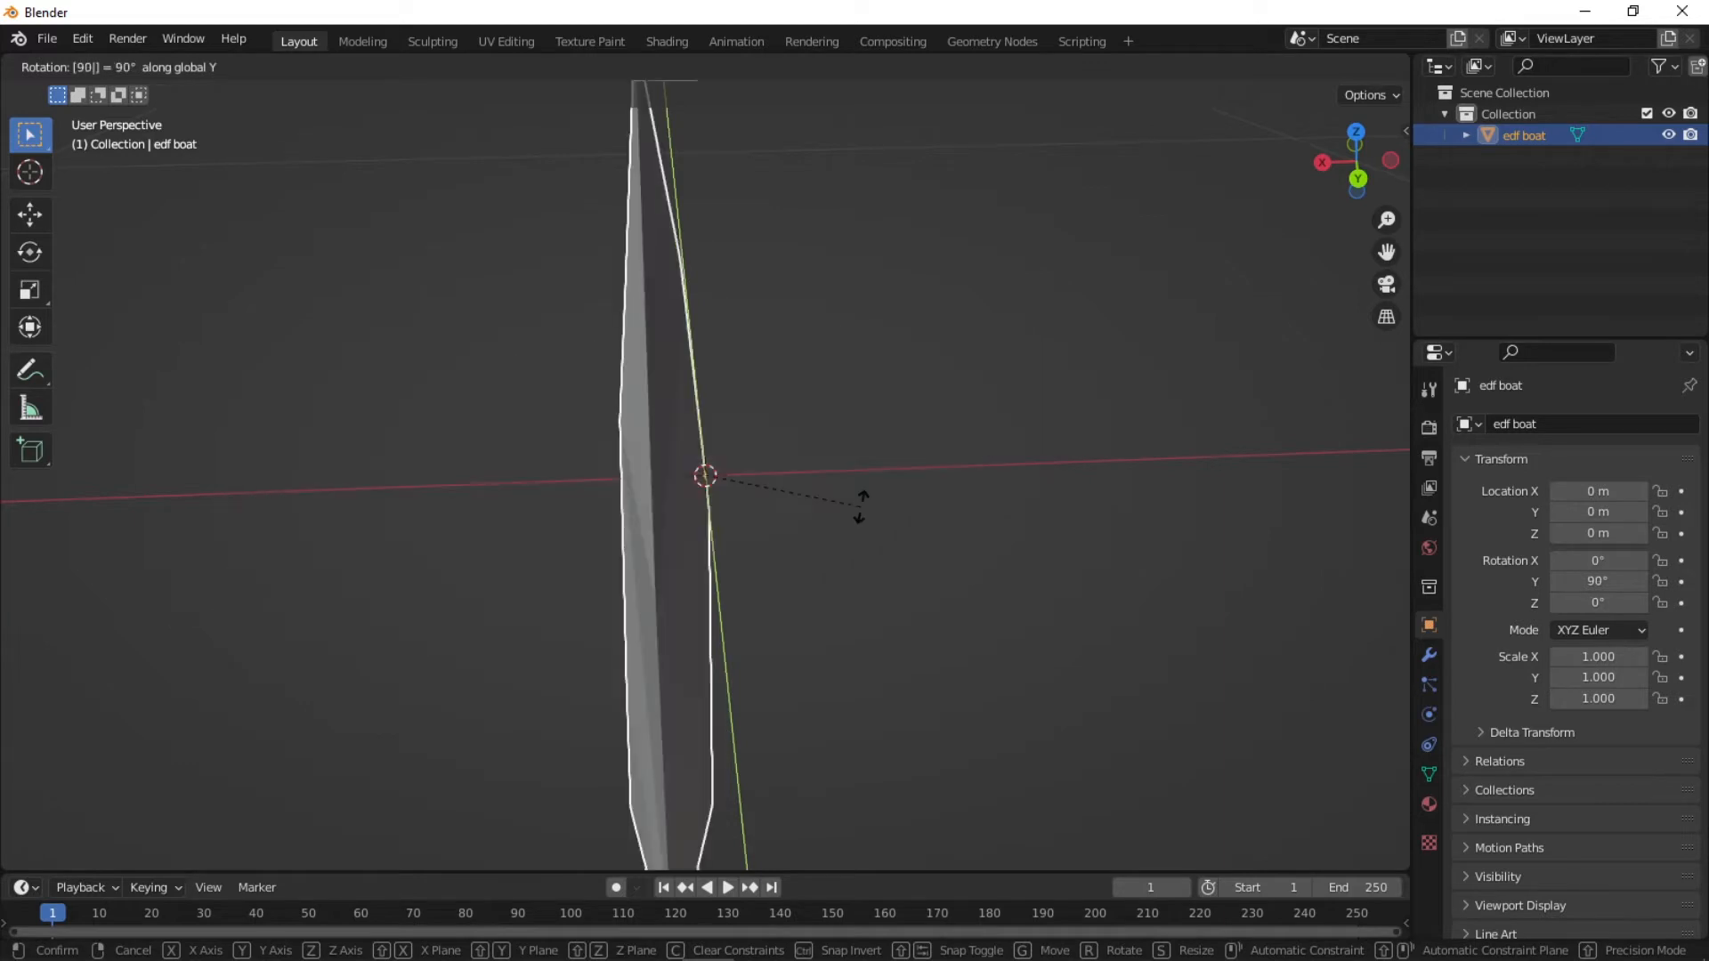
key(Return)
Add a mesh cube at the origin and scale it uniformly to about 0.189, slightly wider than the boat.
middle_drag(782, 523, 826, 496)
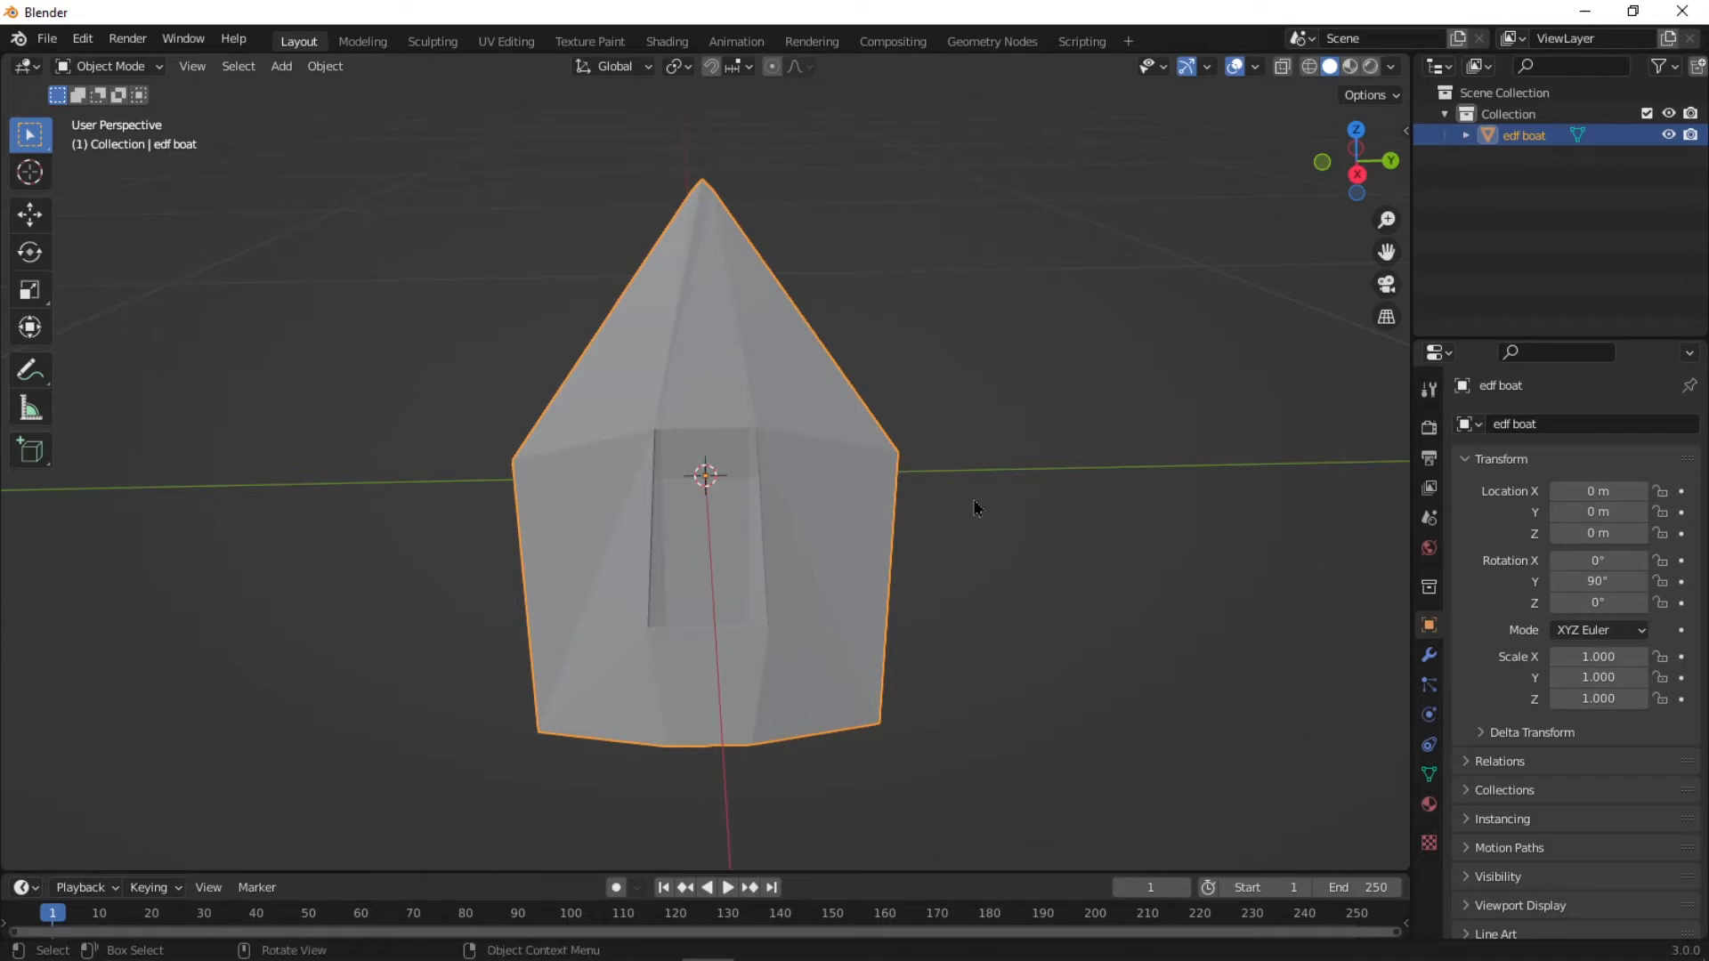
click(1001, 477)
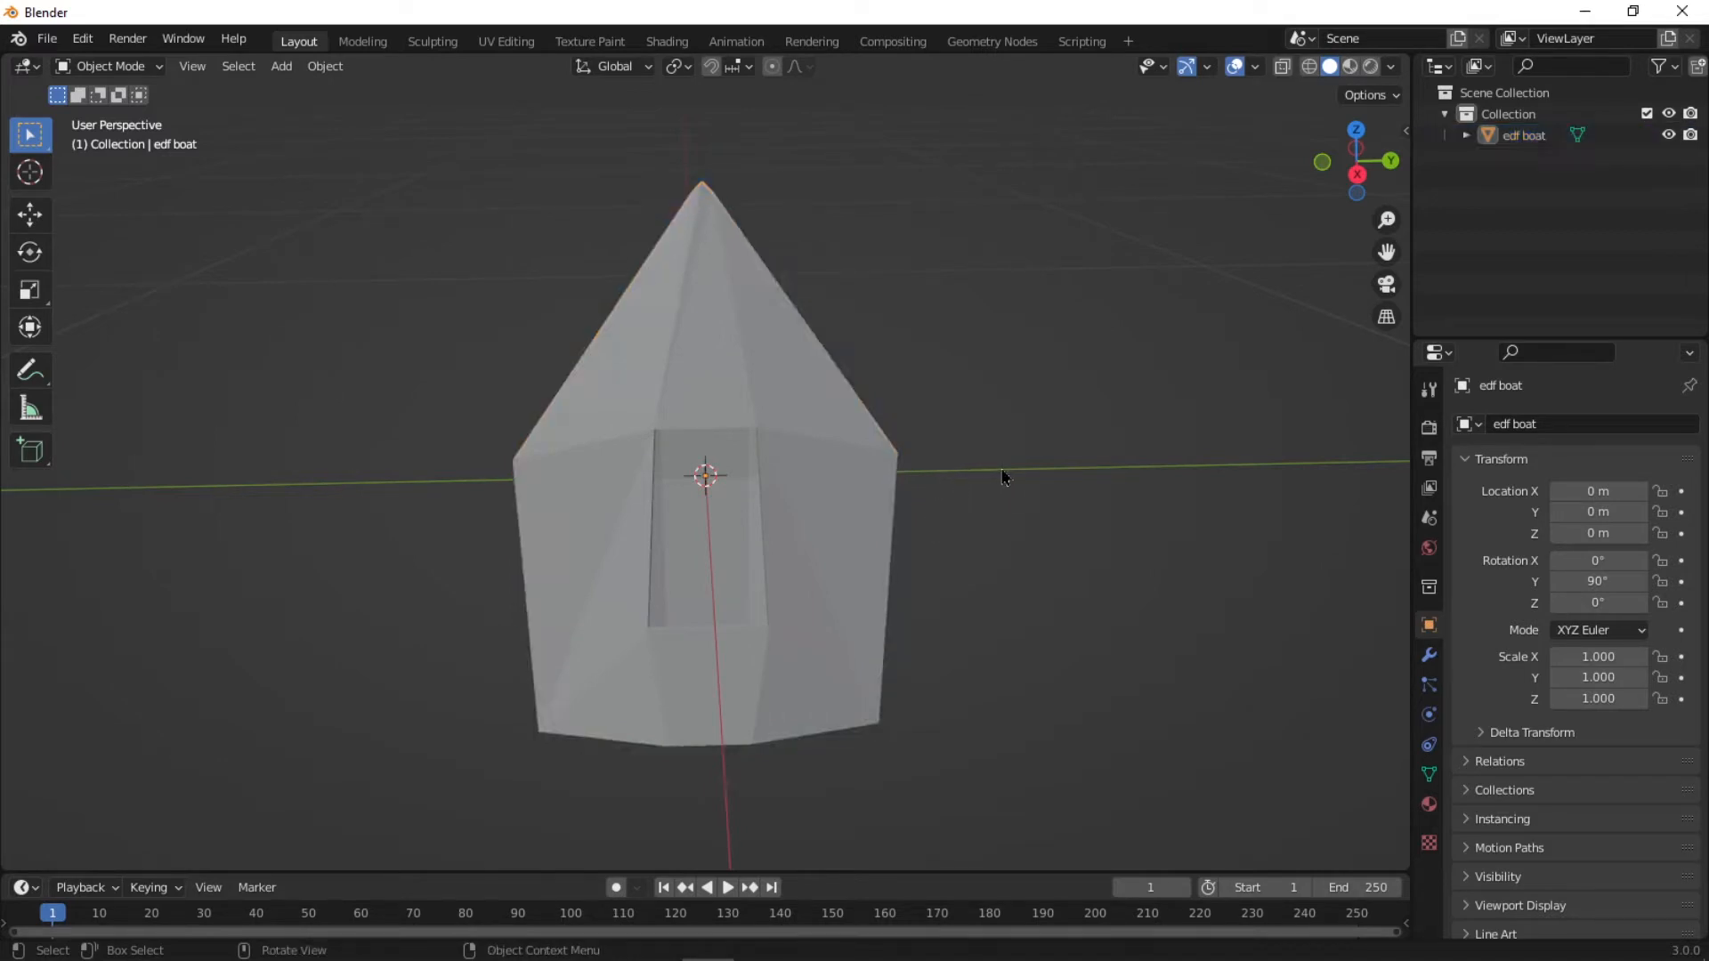
key(shift+a)
mouse_move(1002, 477)
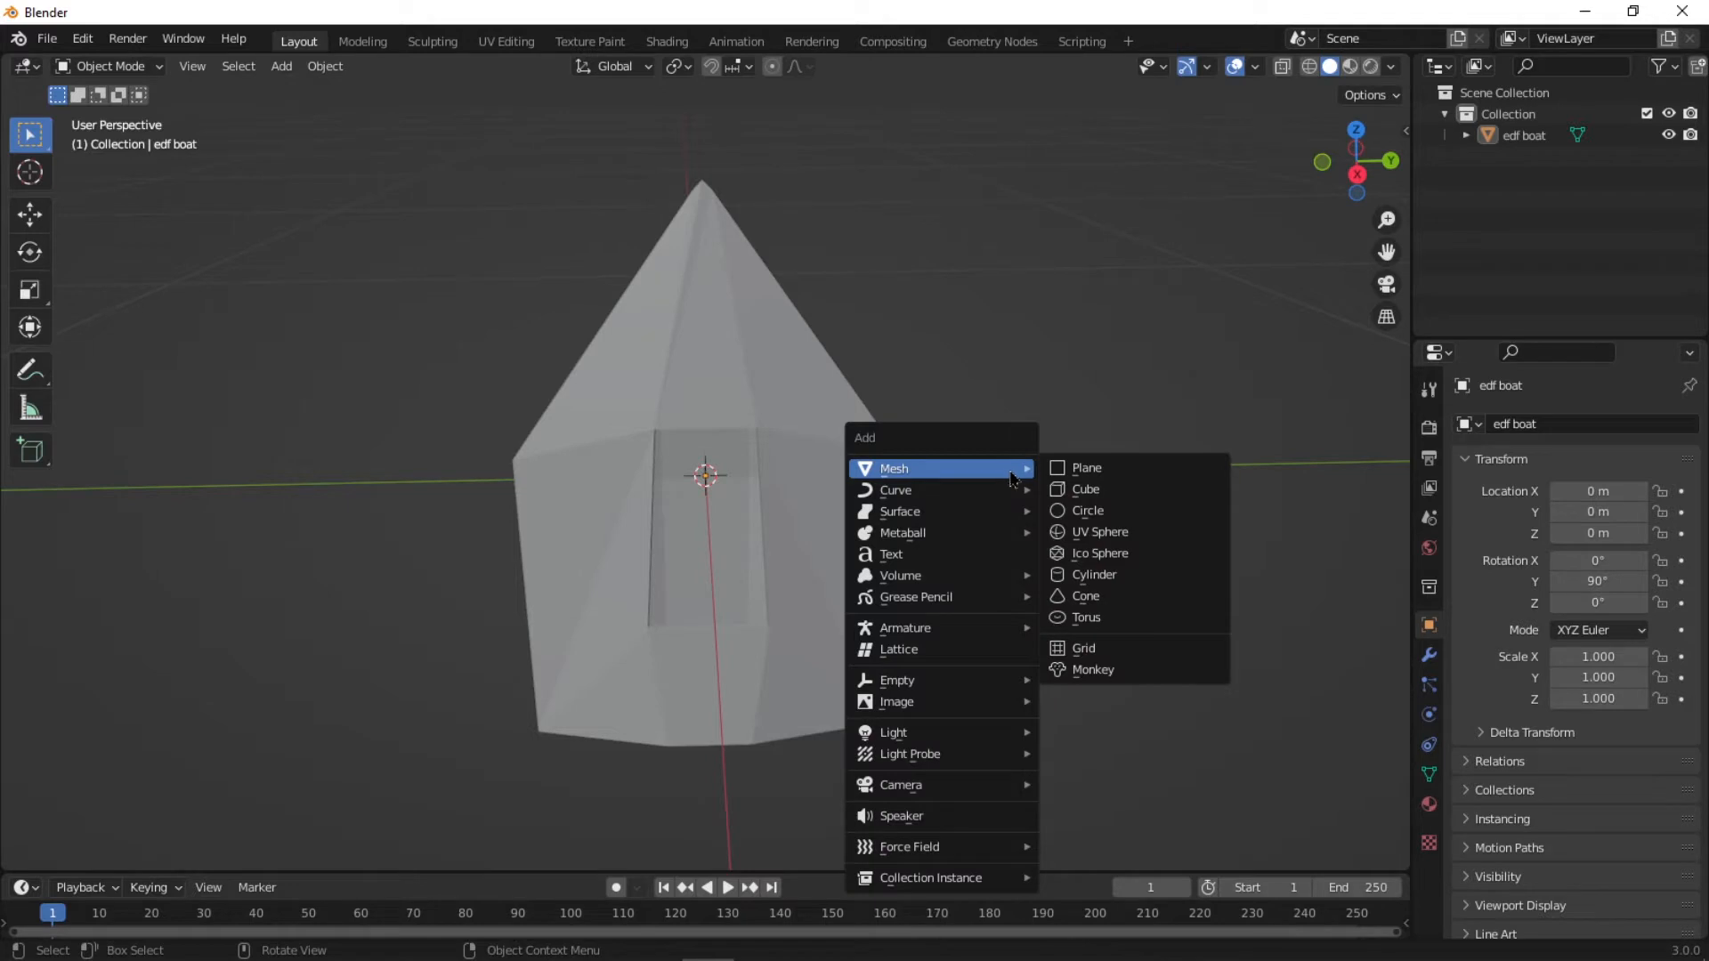
click(1052, 490)
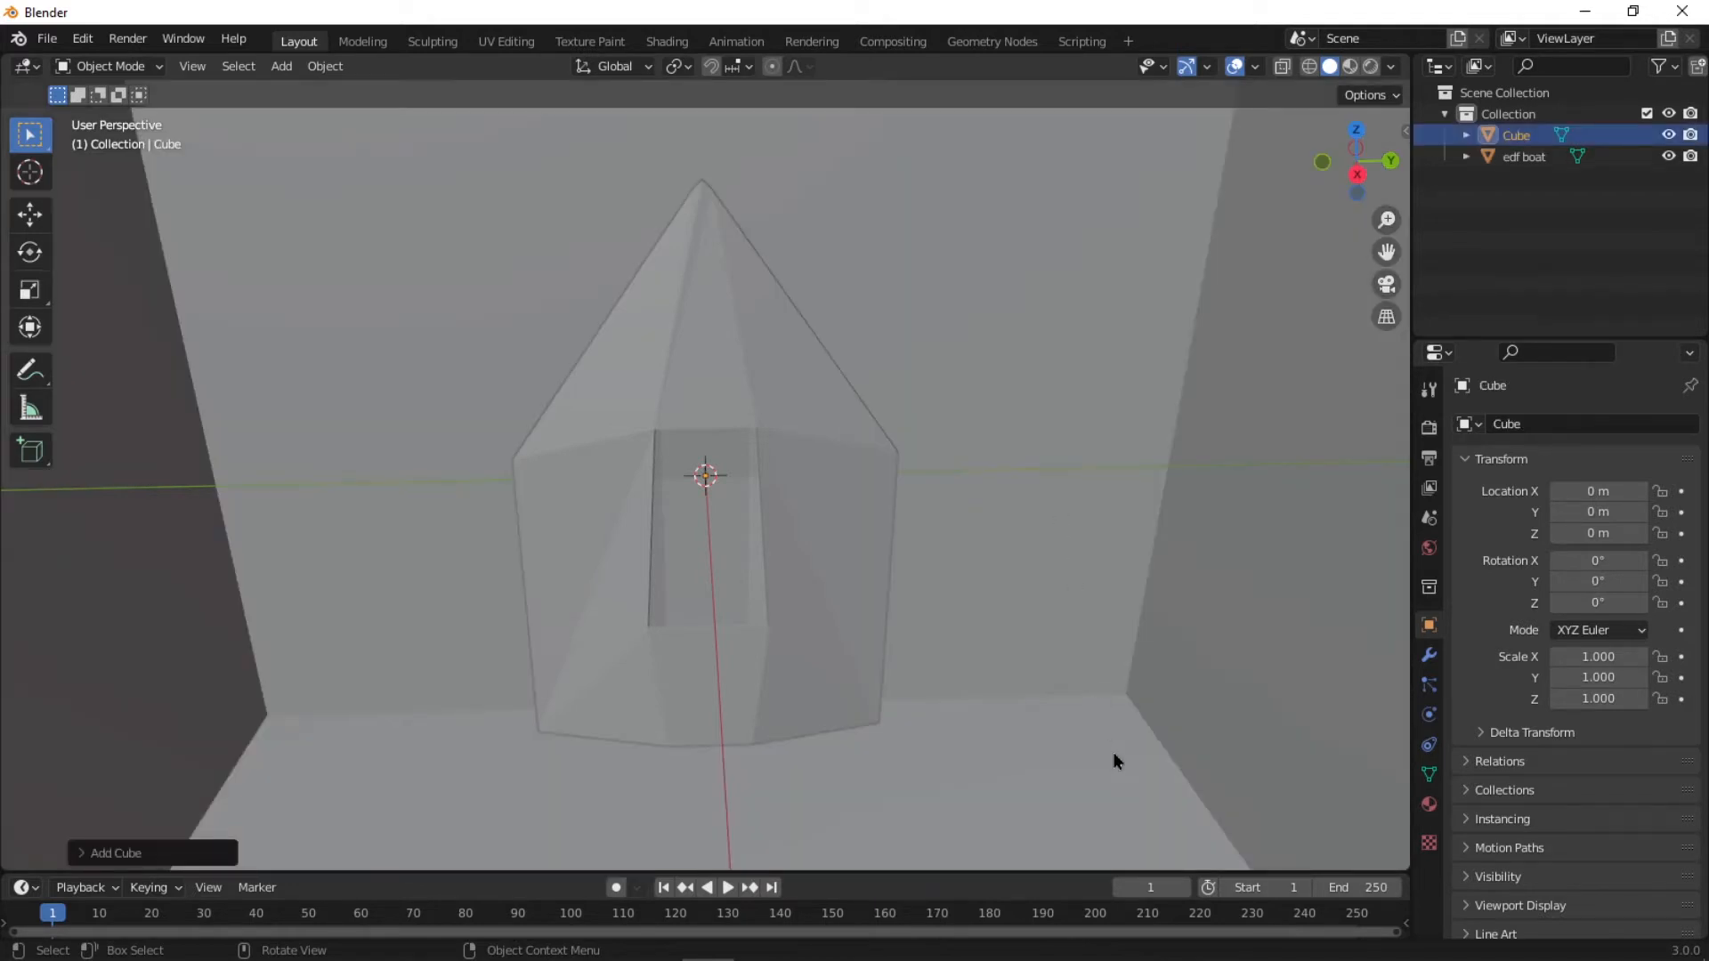
key(s)
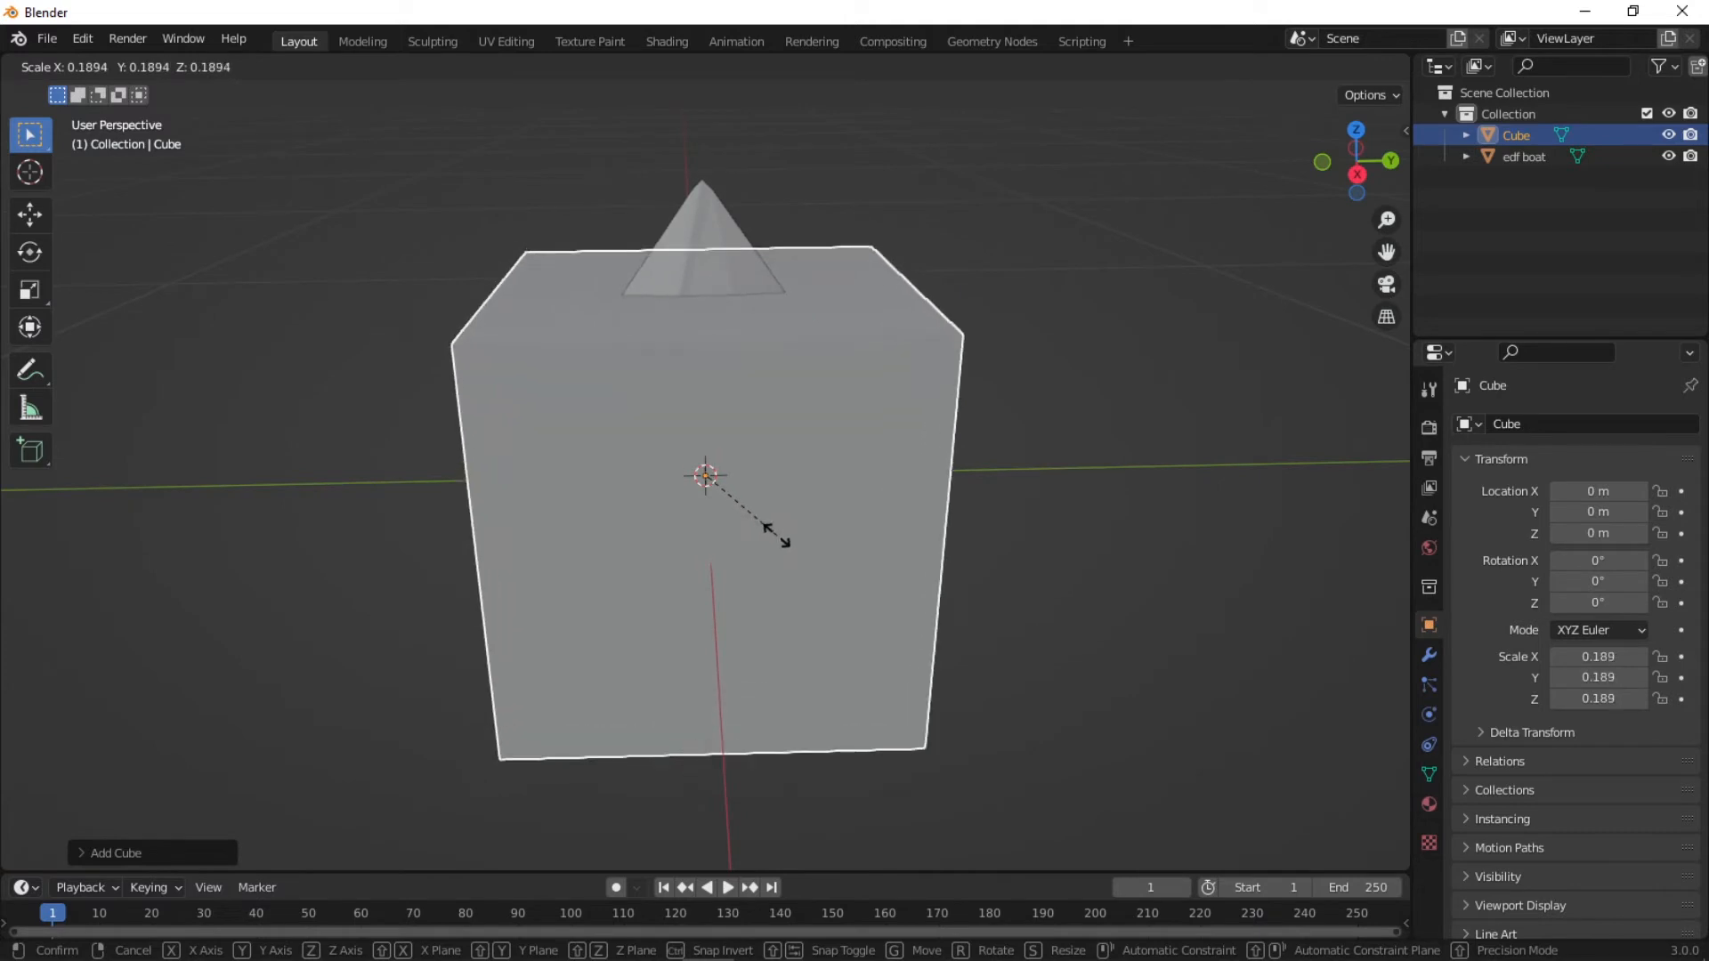
click(782, 537)
Move the cube down along the Z axis by about 0.205 m to cover the boat's lower section.
click(1354, 176)
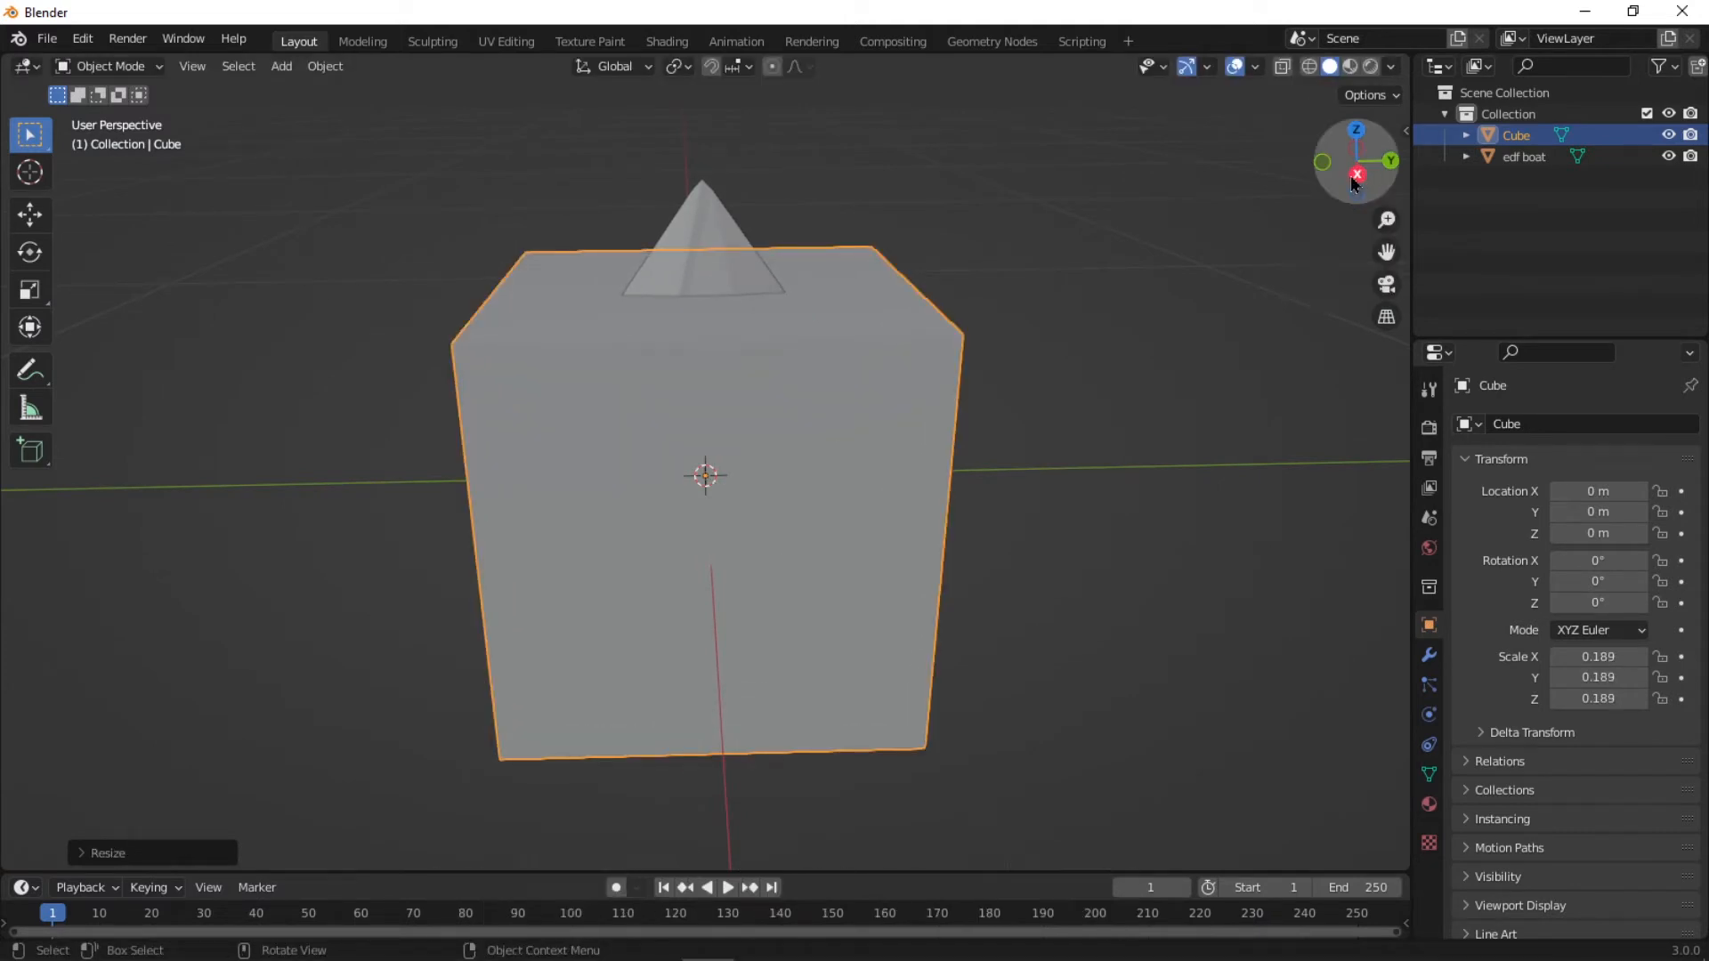
key(g)
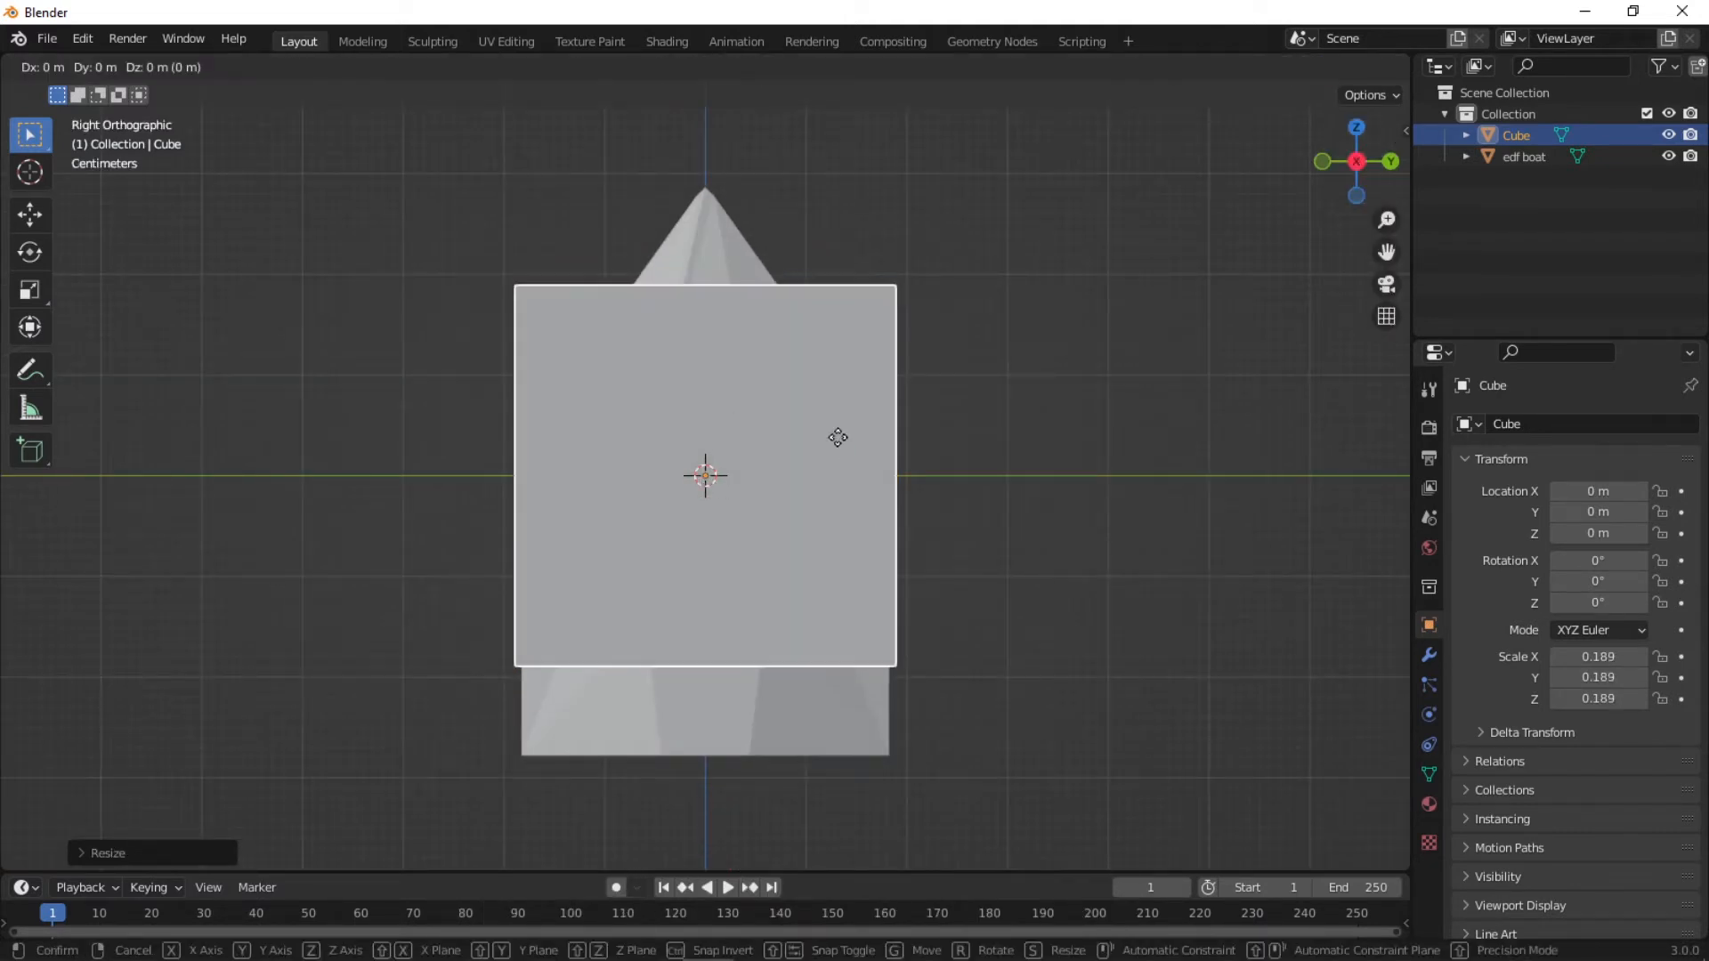
key(z)
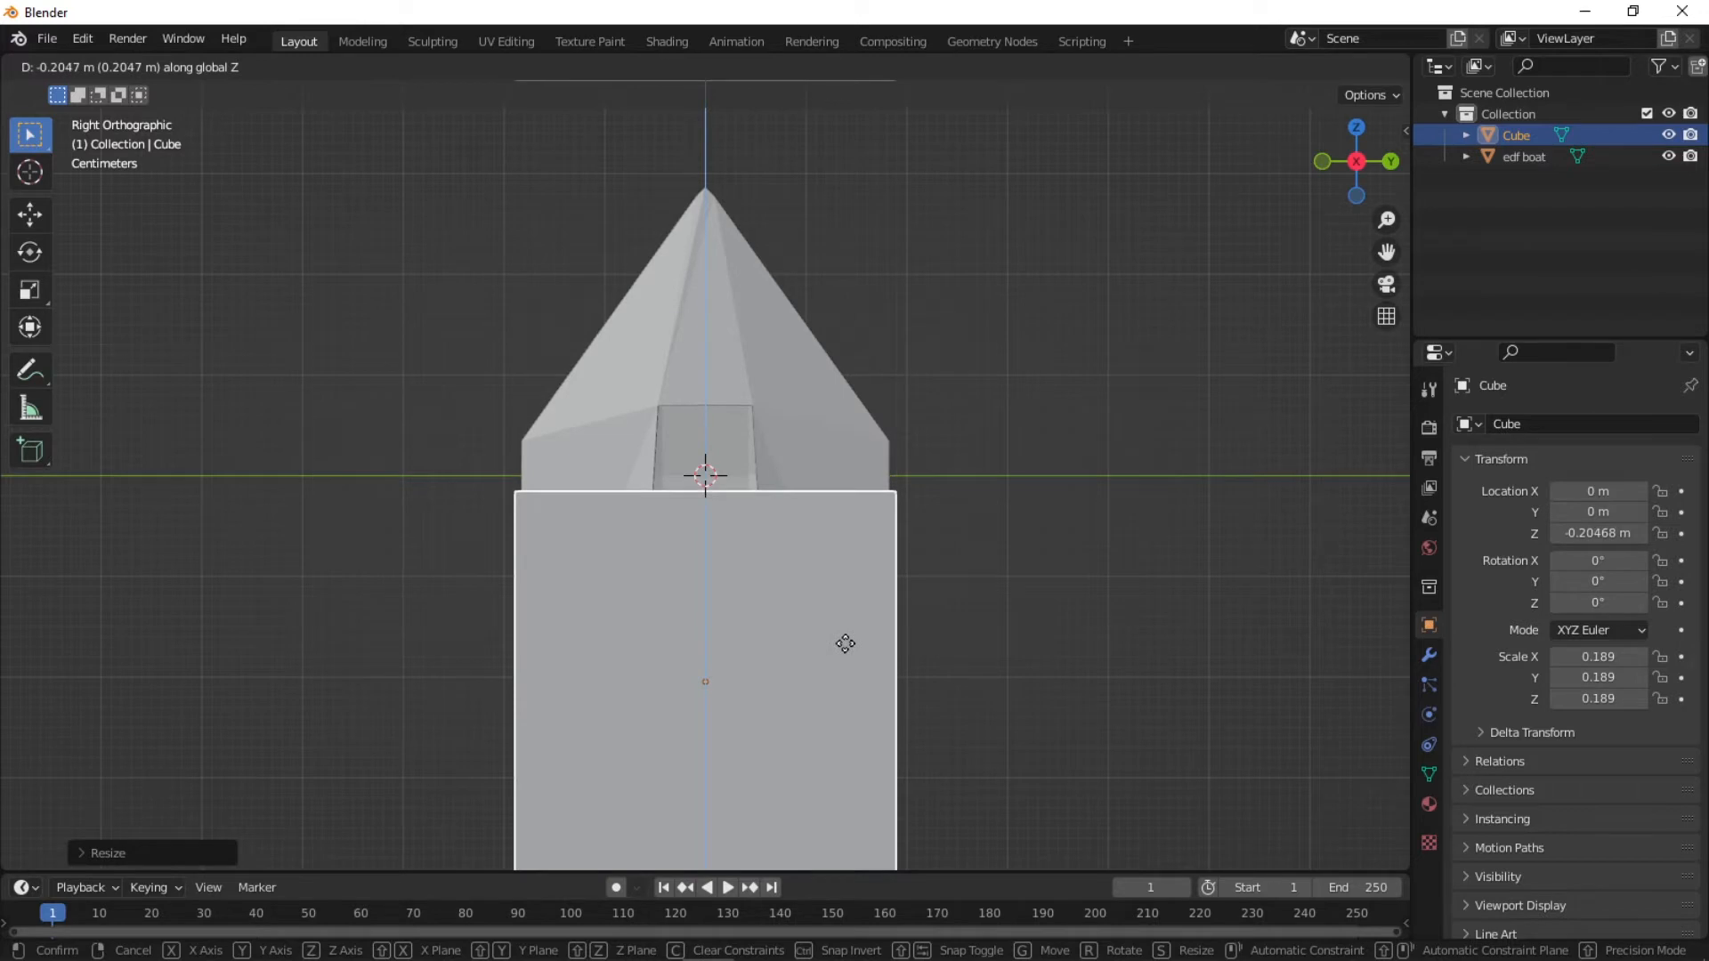
click(845, 643)
middle_drag(846, 591, 244, 725)
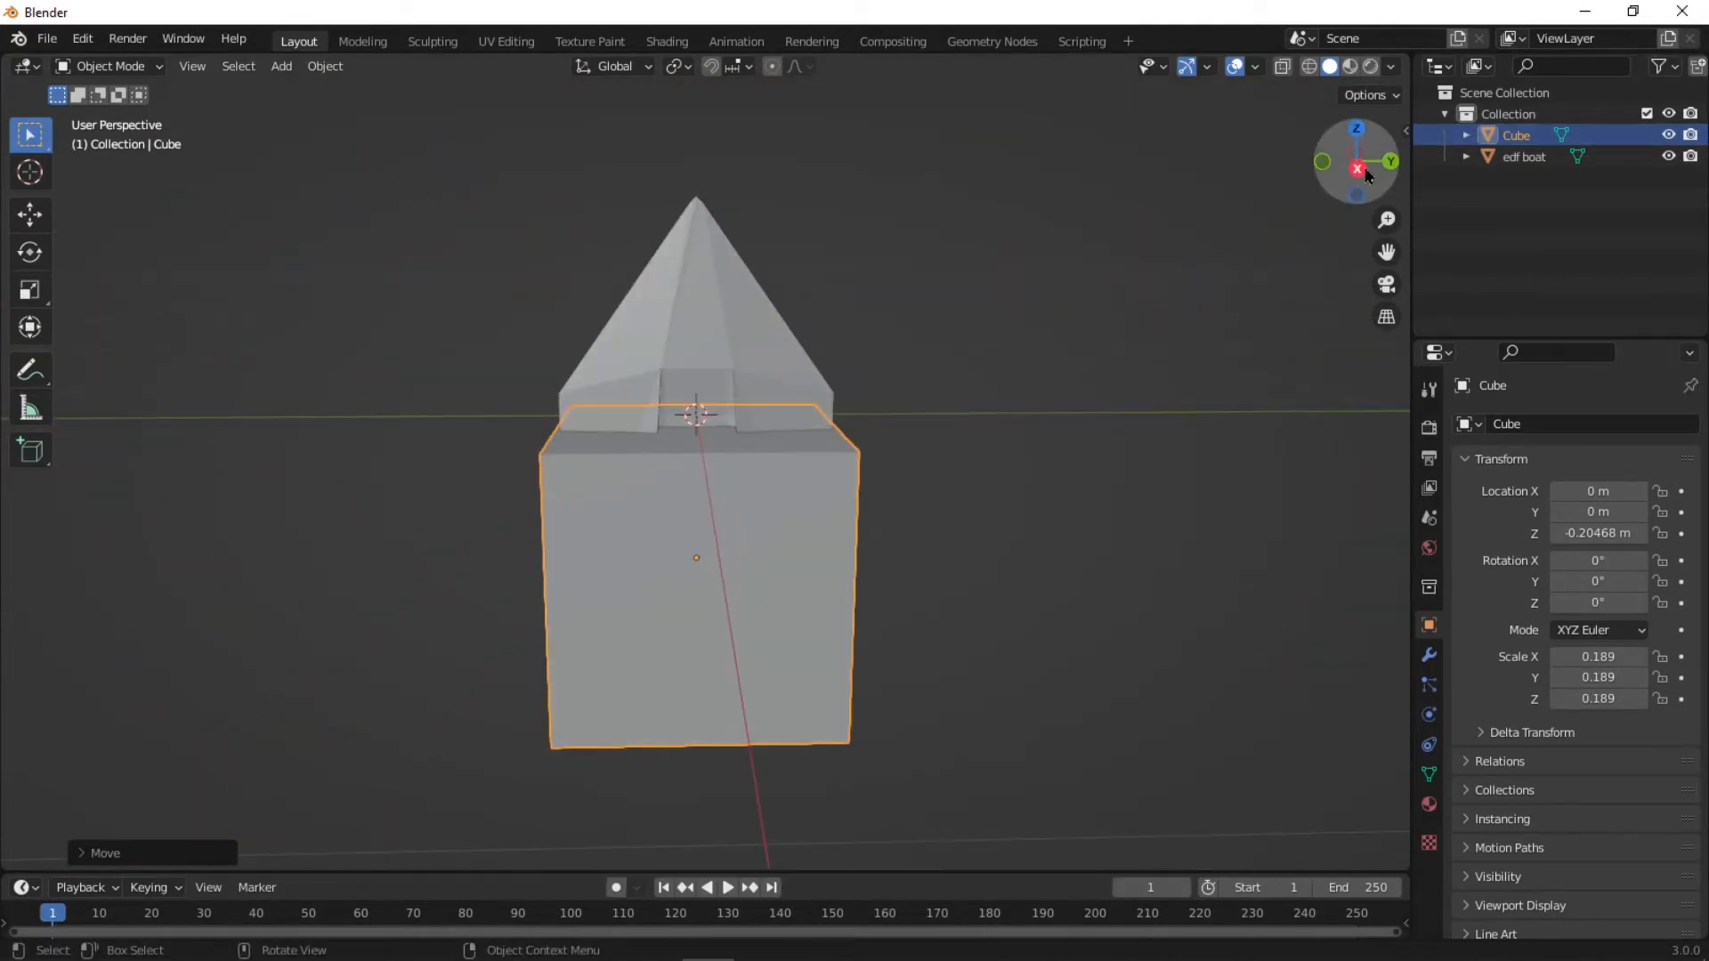
Add a Boolean modifier in Difference mode to the boat with the cube as the cutting object.
click(1367, 174)
scroll(712, 338, up, 2)
click(770, 311)
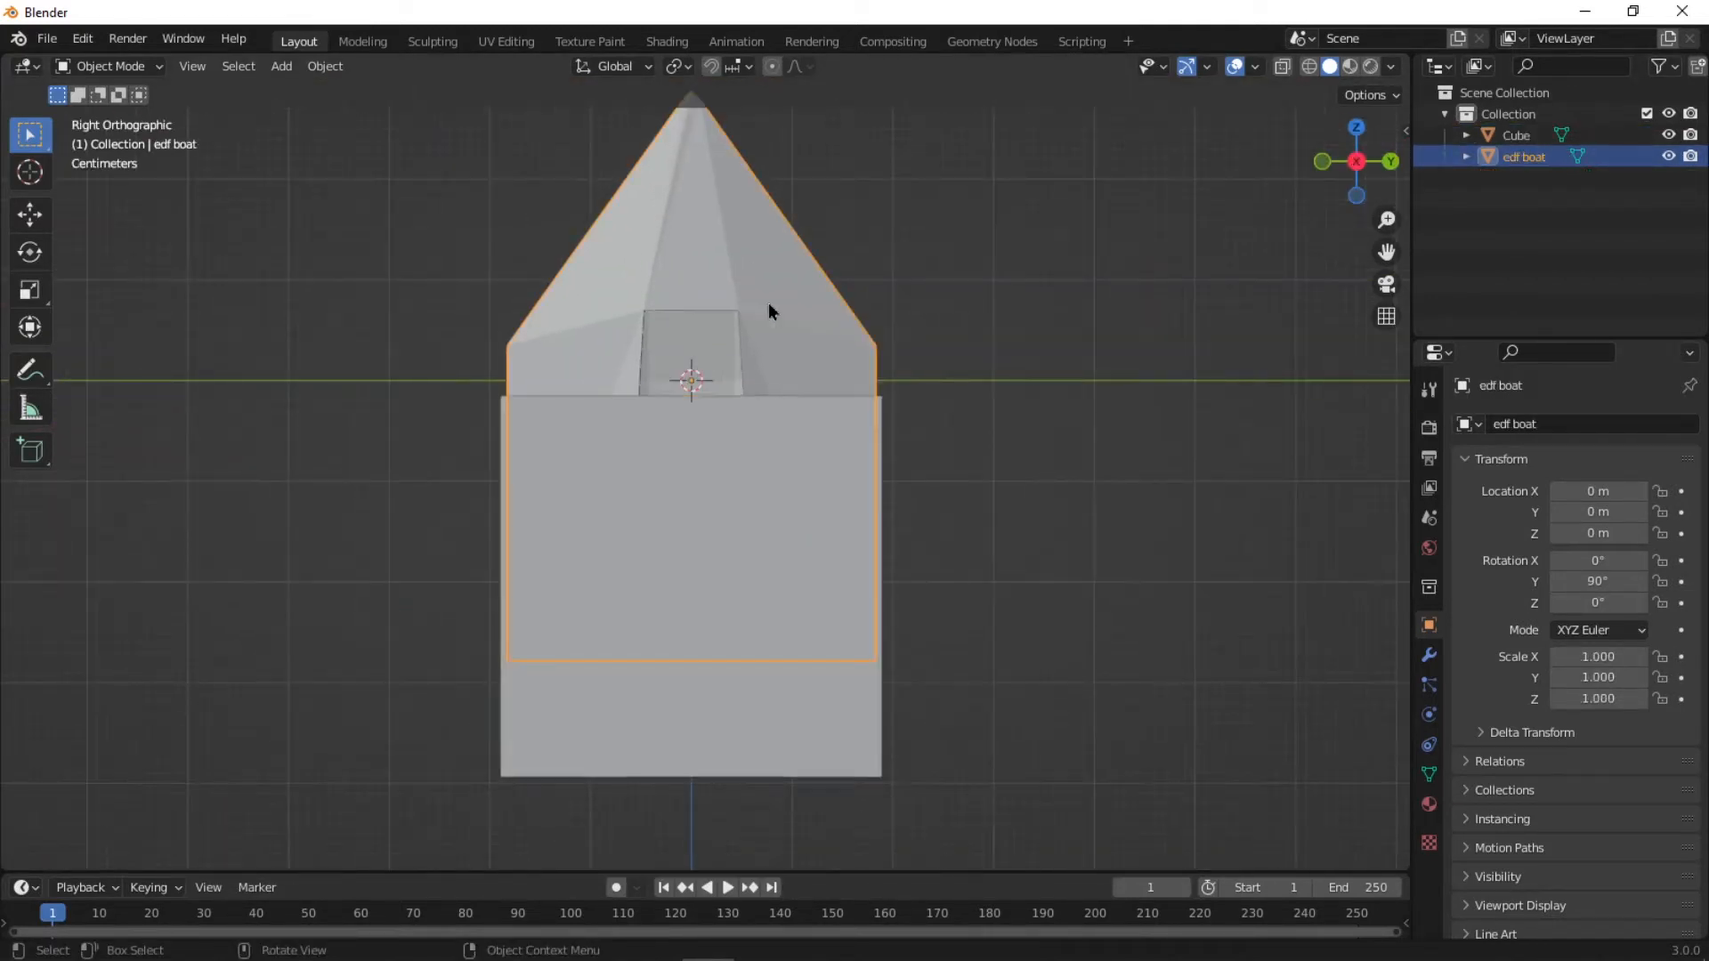
click(1431, 658)
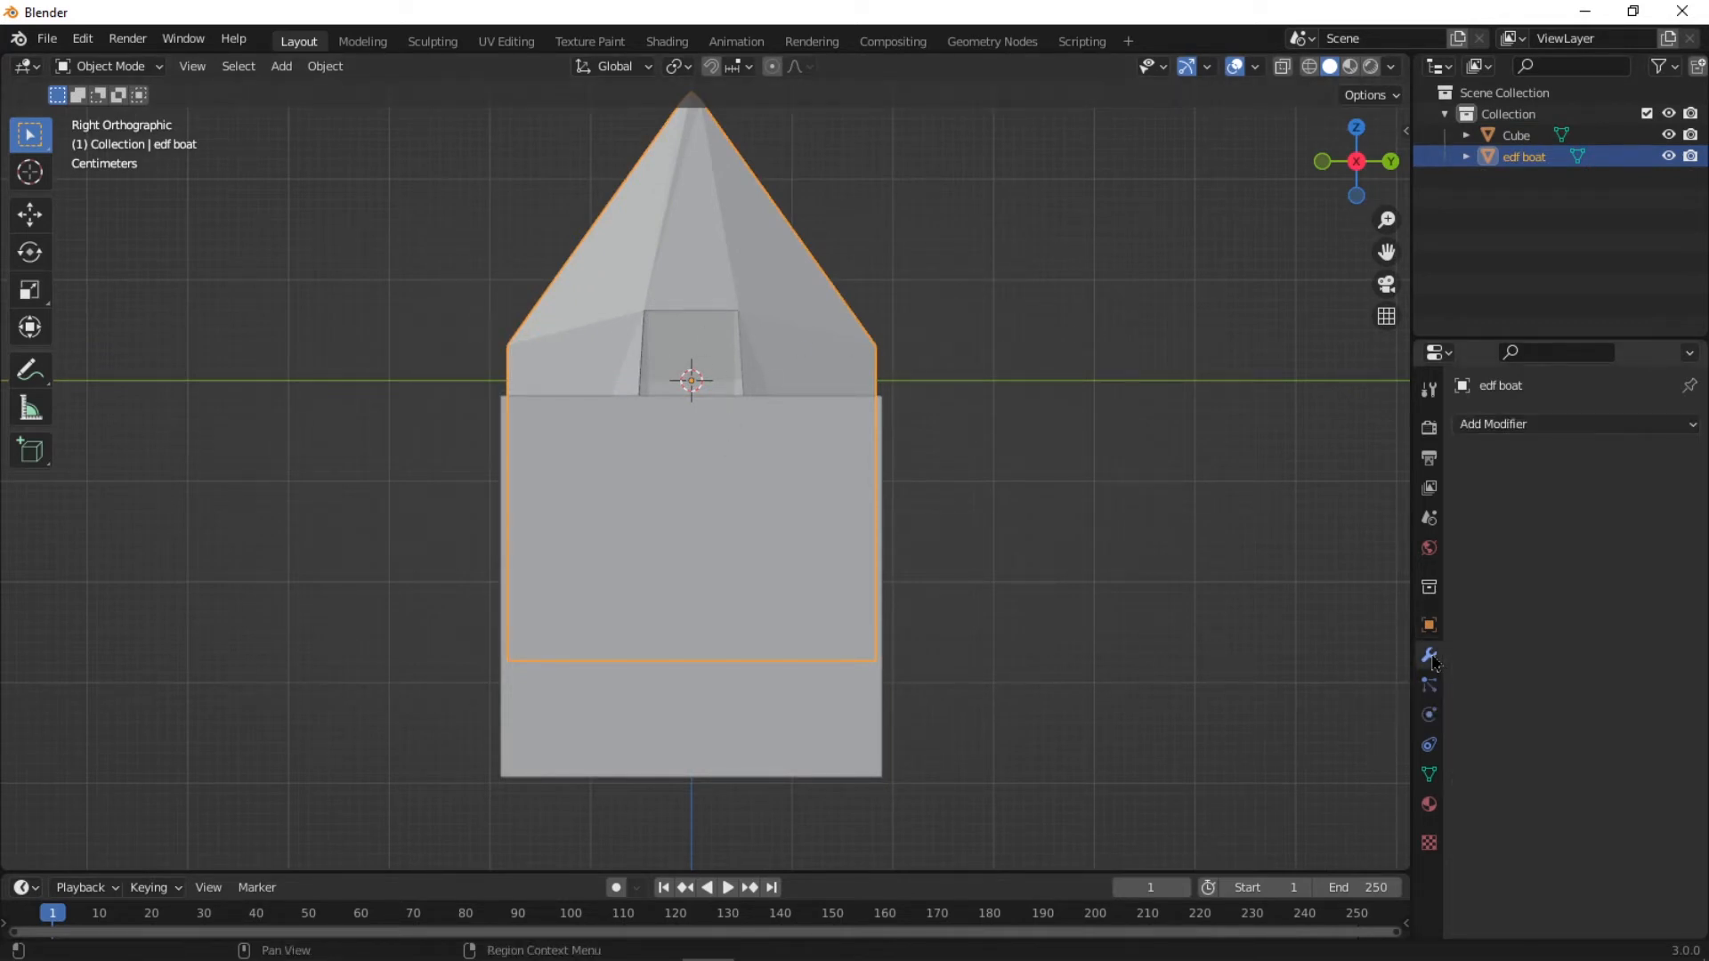
click(1503, 426)
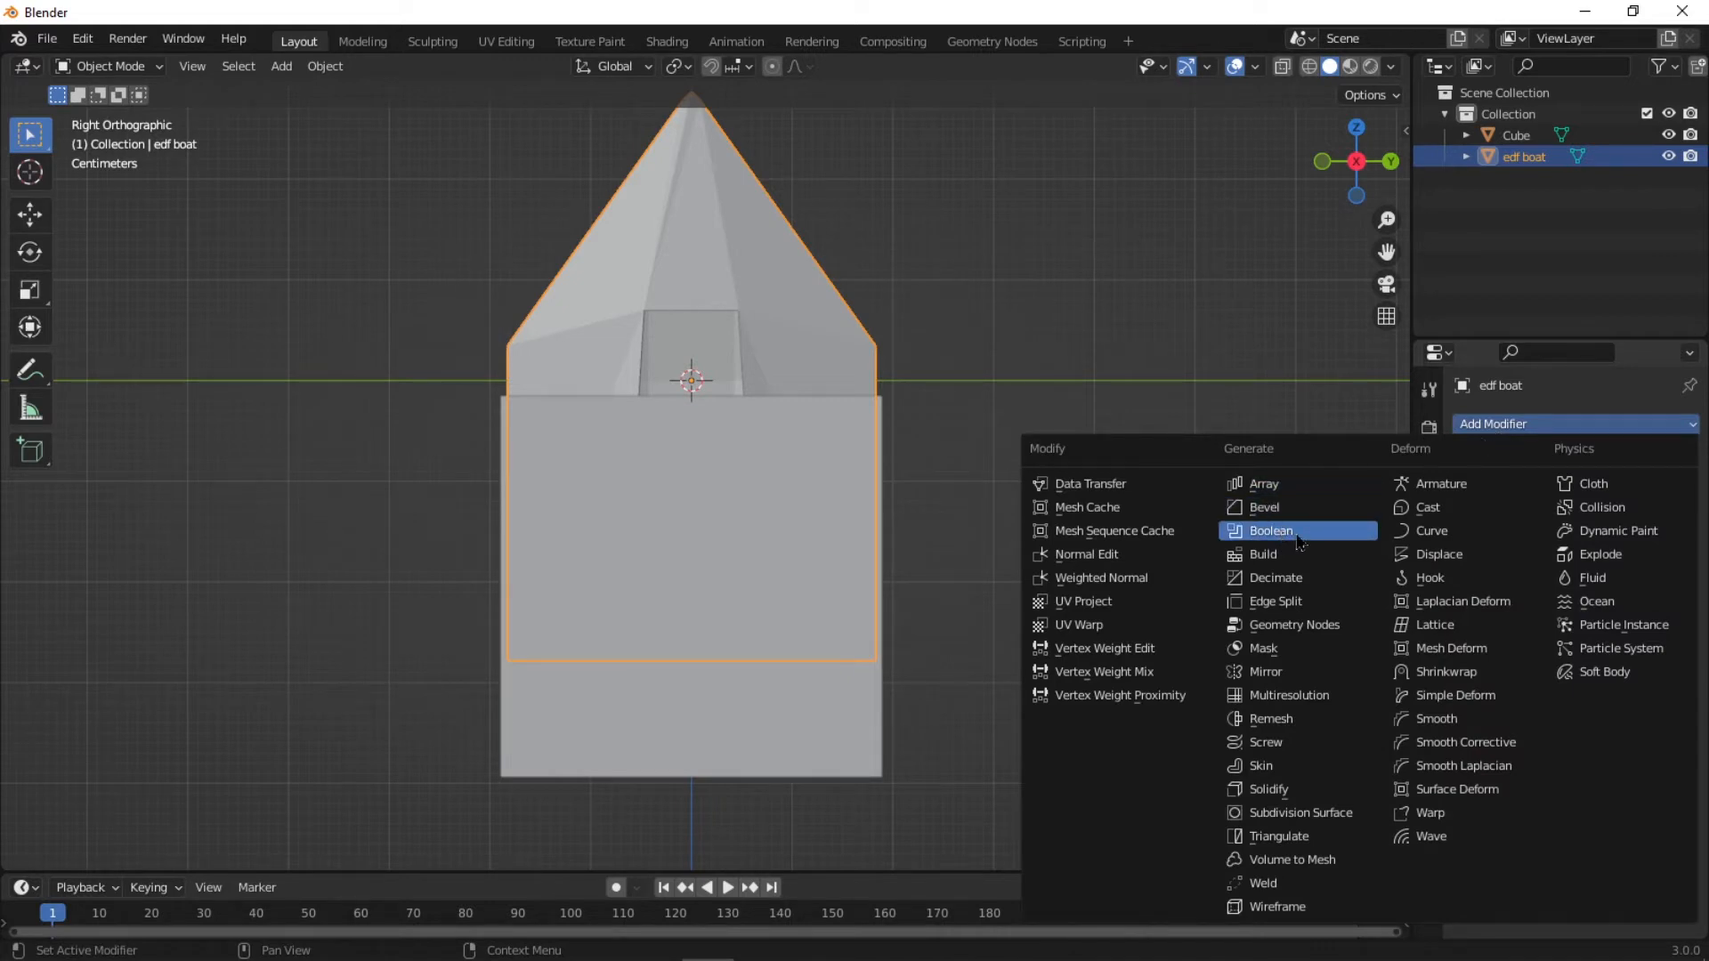
click(1252, 534)
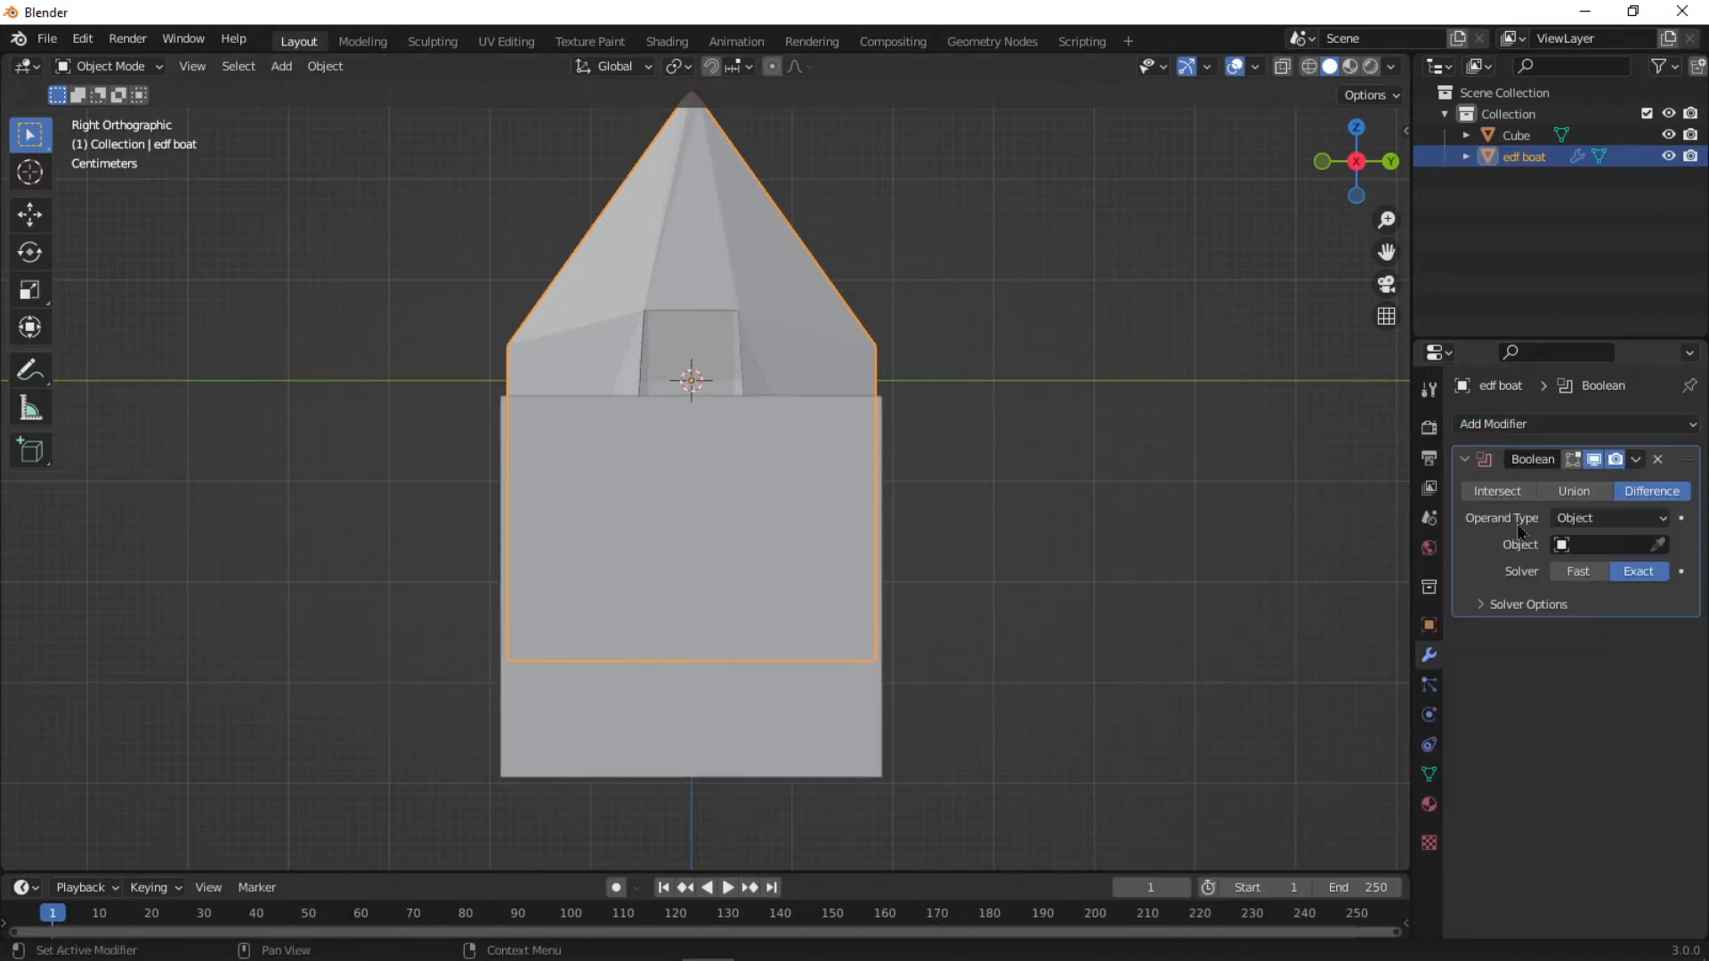
click(1564, 544)
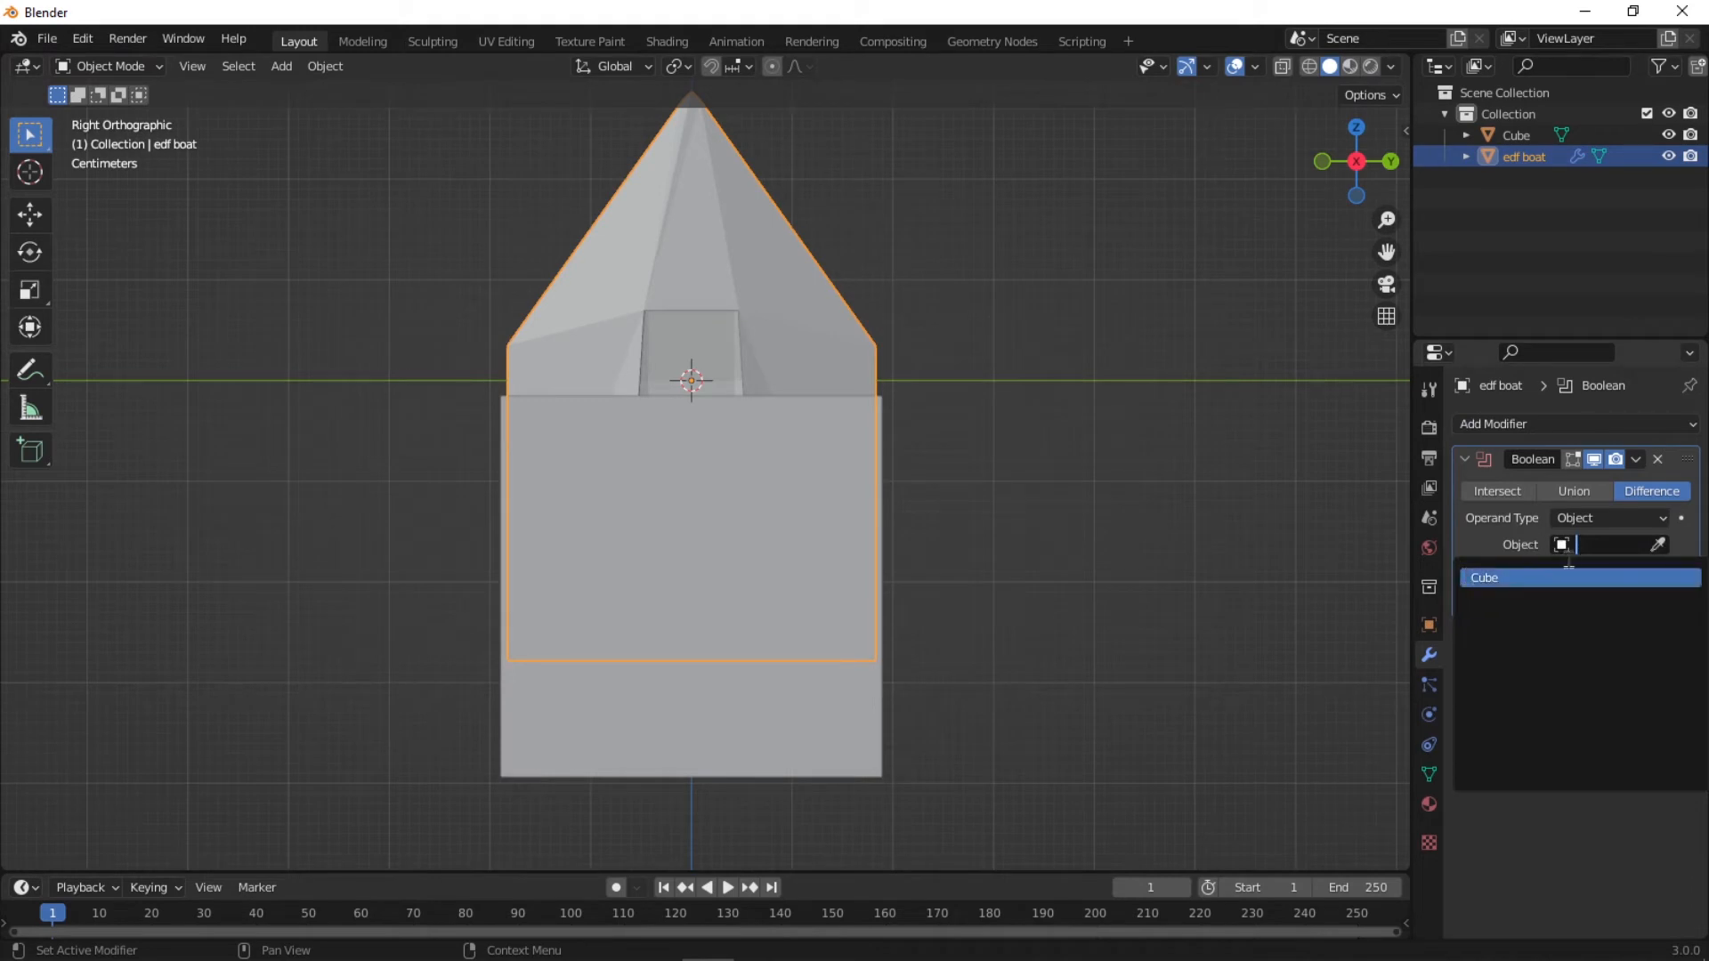
click(1501, 576)
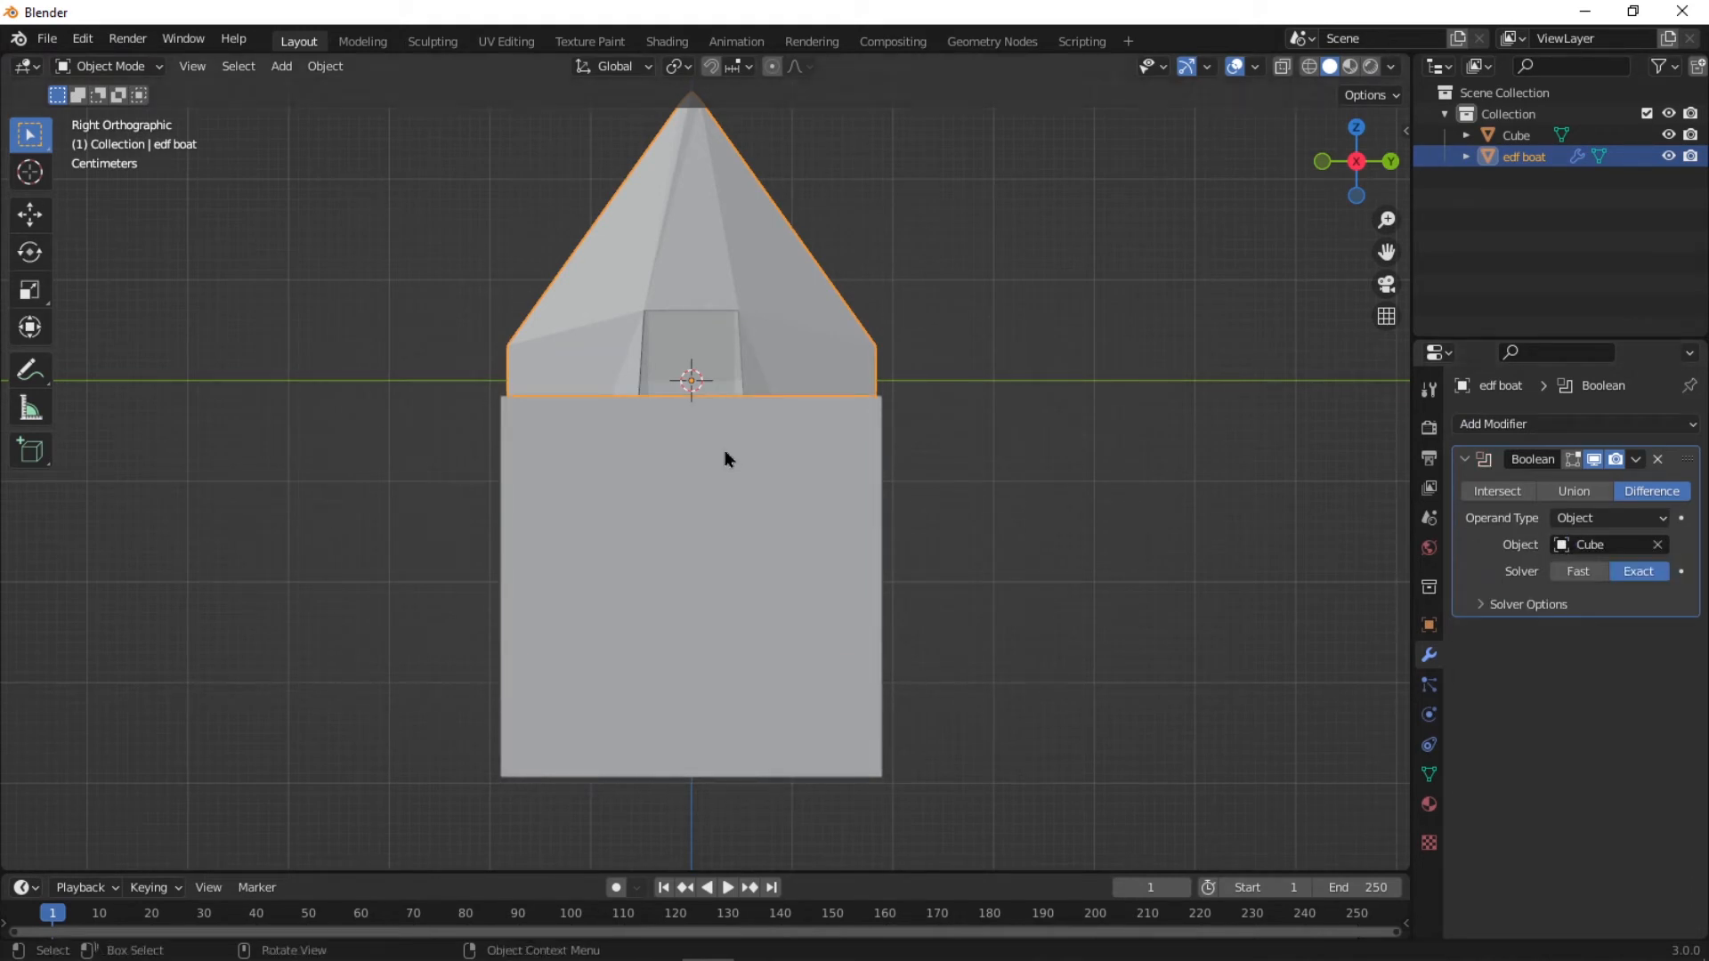
Hide the cube temporarily to inspect the cut end of the boat, and show the cube again.
click(1668, 135)
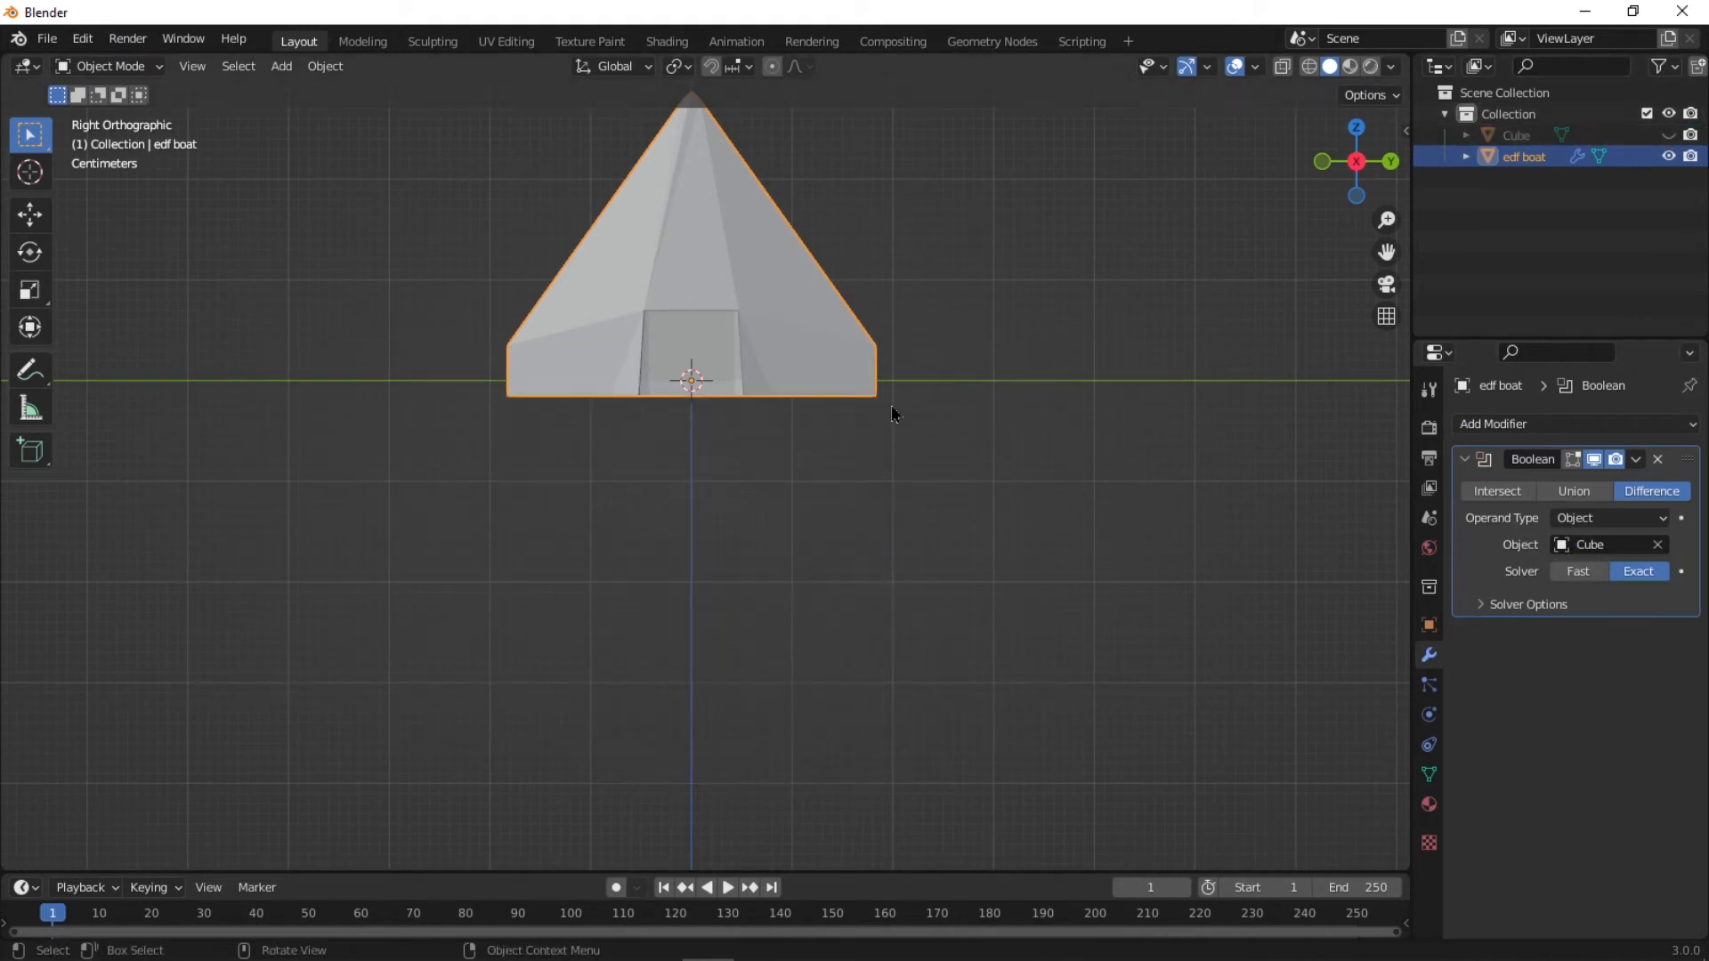
middle_drag(890, 404, 860, 690)
click(1668, 135)
middle_drag(1104, 456, 843, 512)
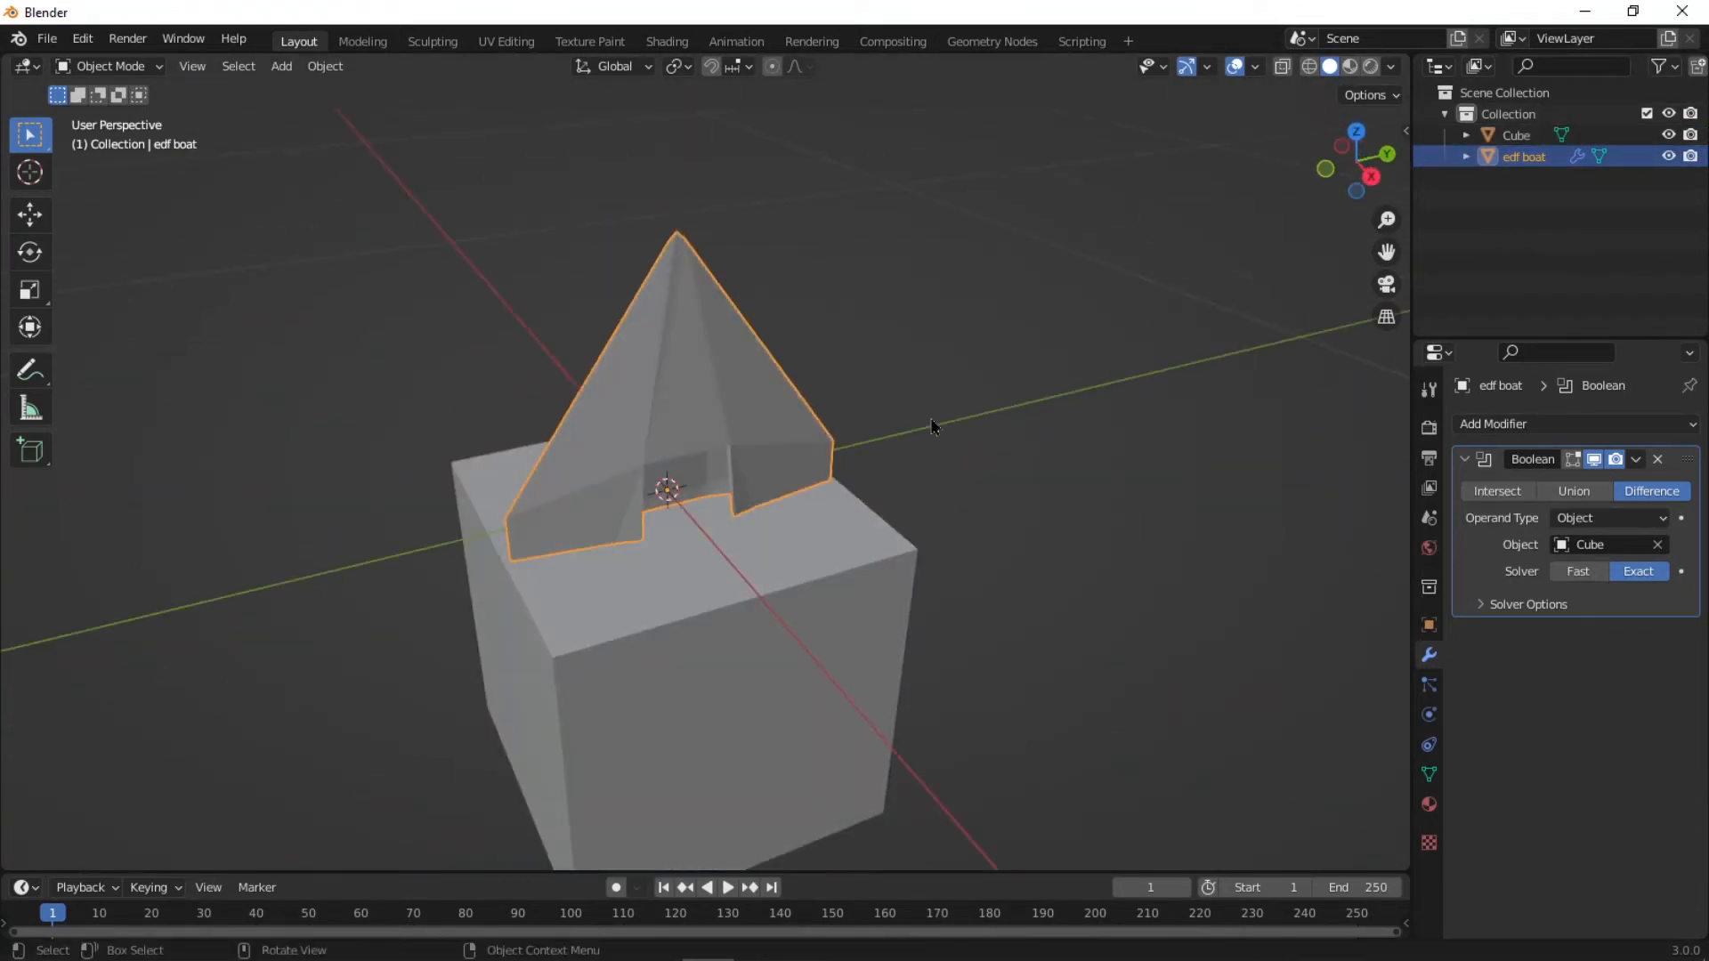
click(942, 513)
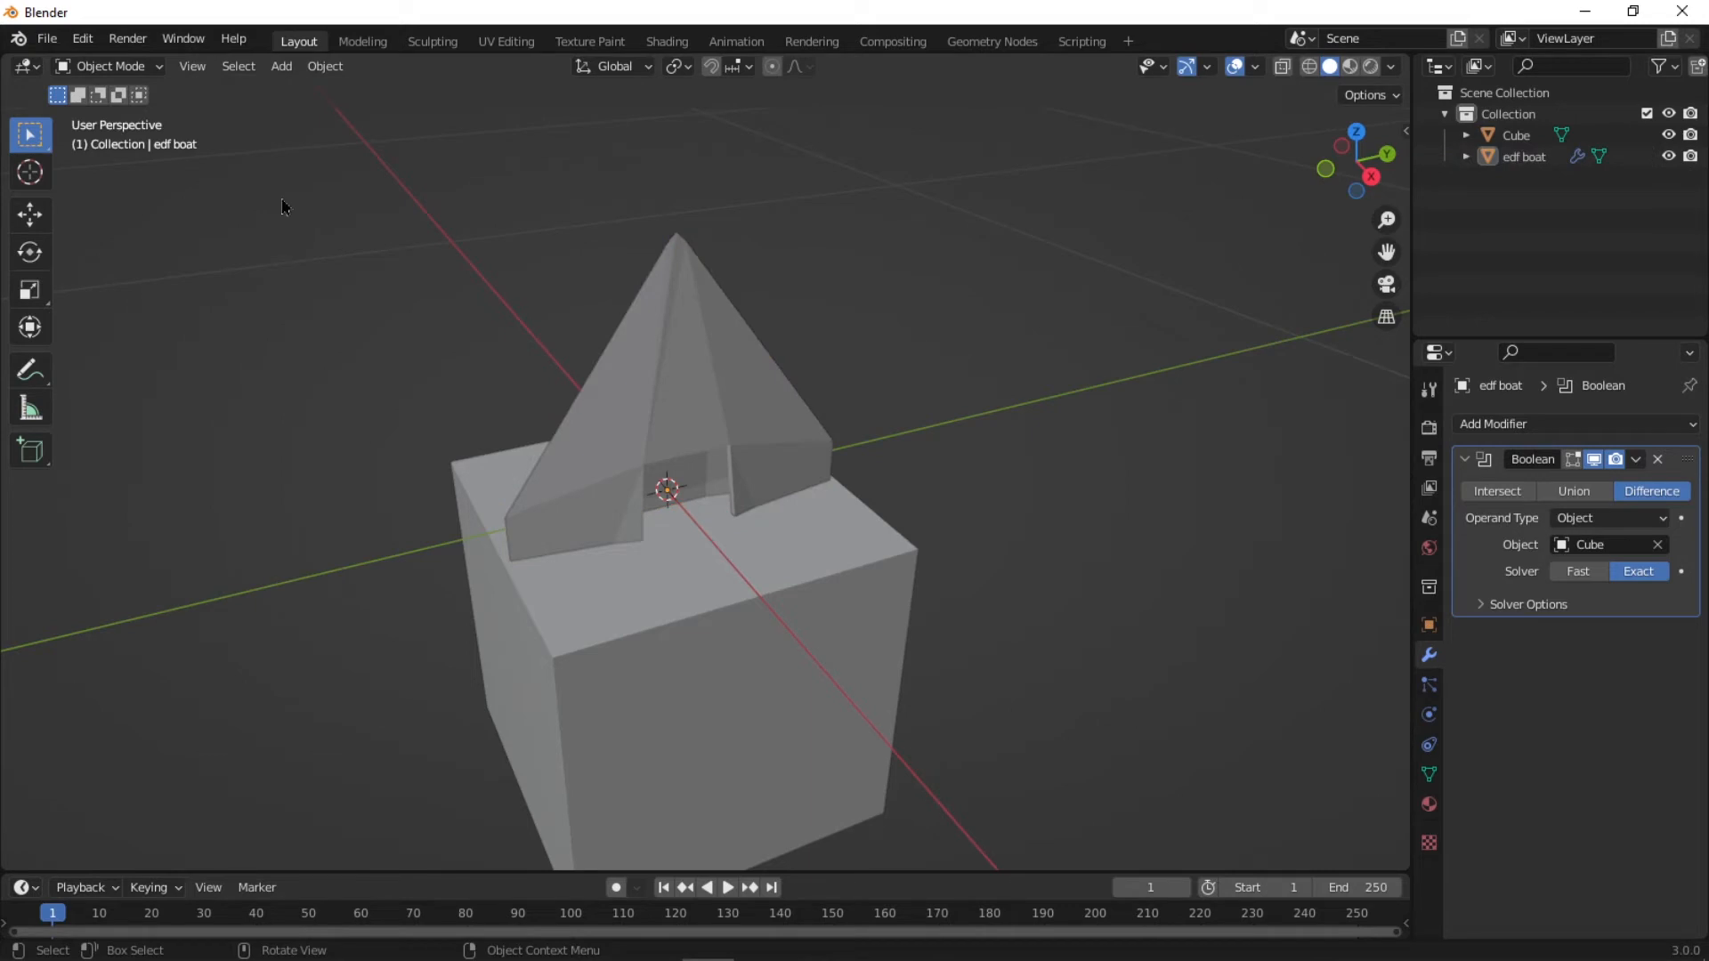
Export the cut boat to the Desktop as an STL file with modifiers applied.
click(47, 40)
mouse_move(122, 352)
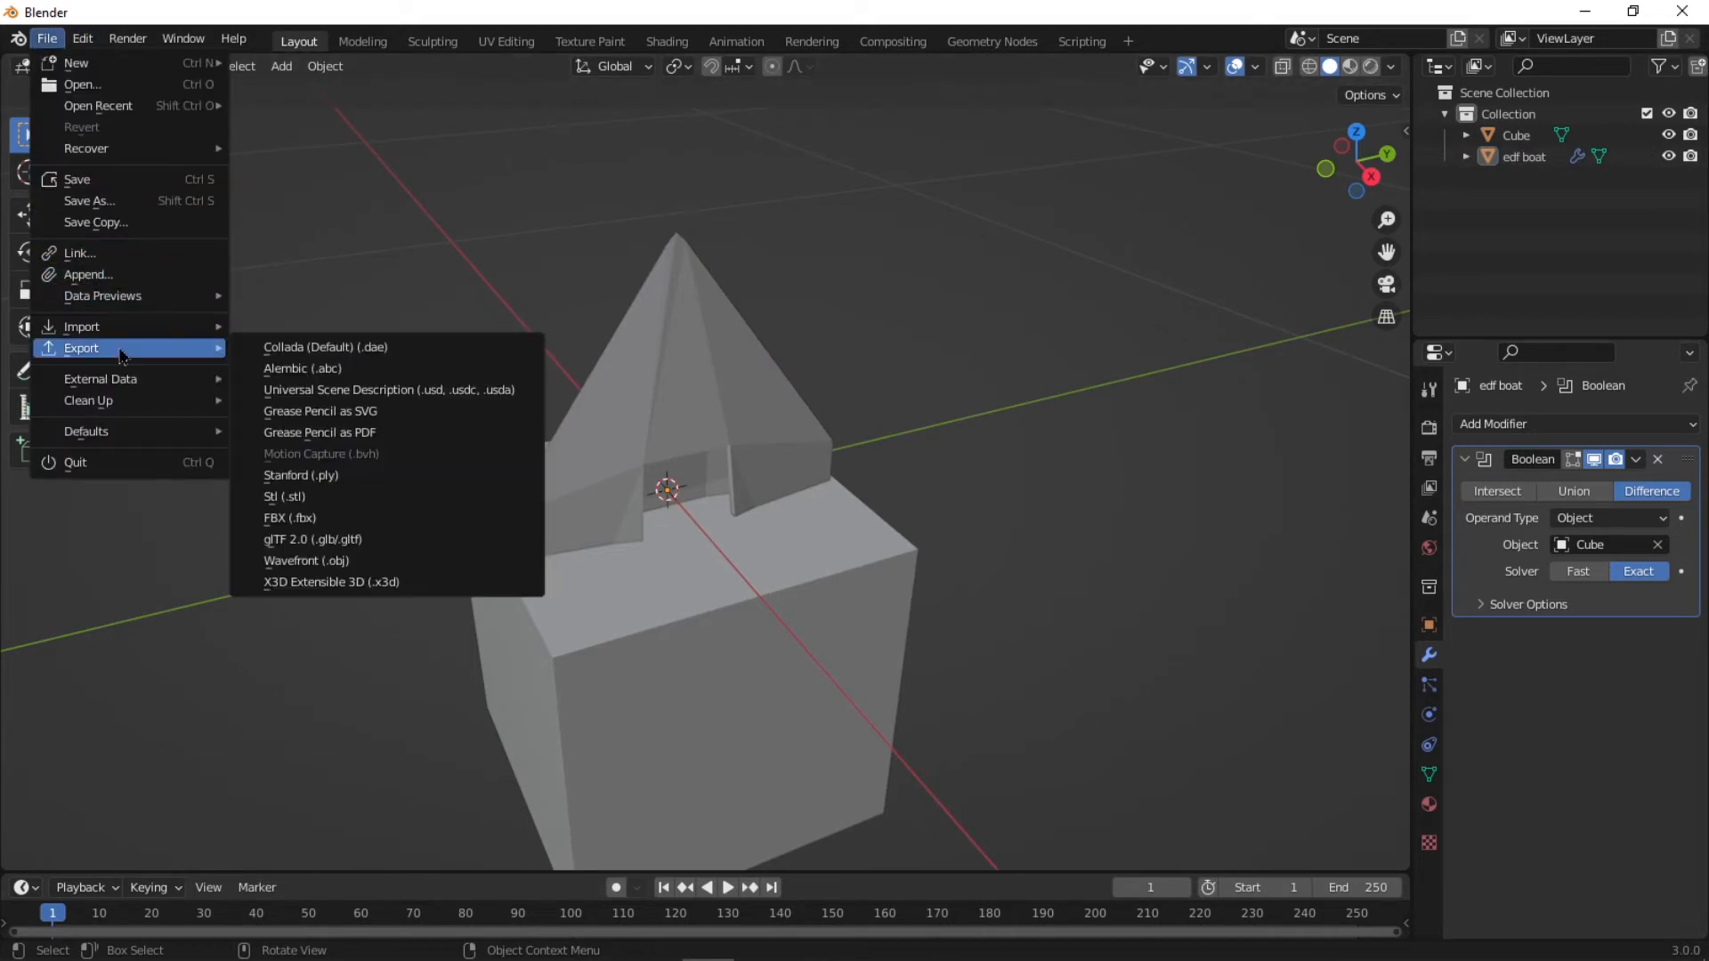
click(293, 500)
click(360, 357)
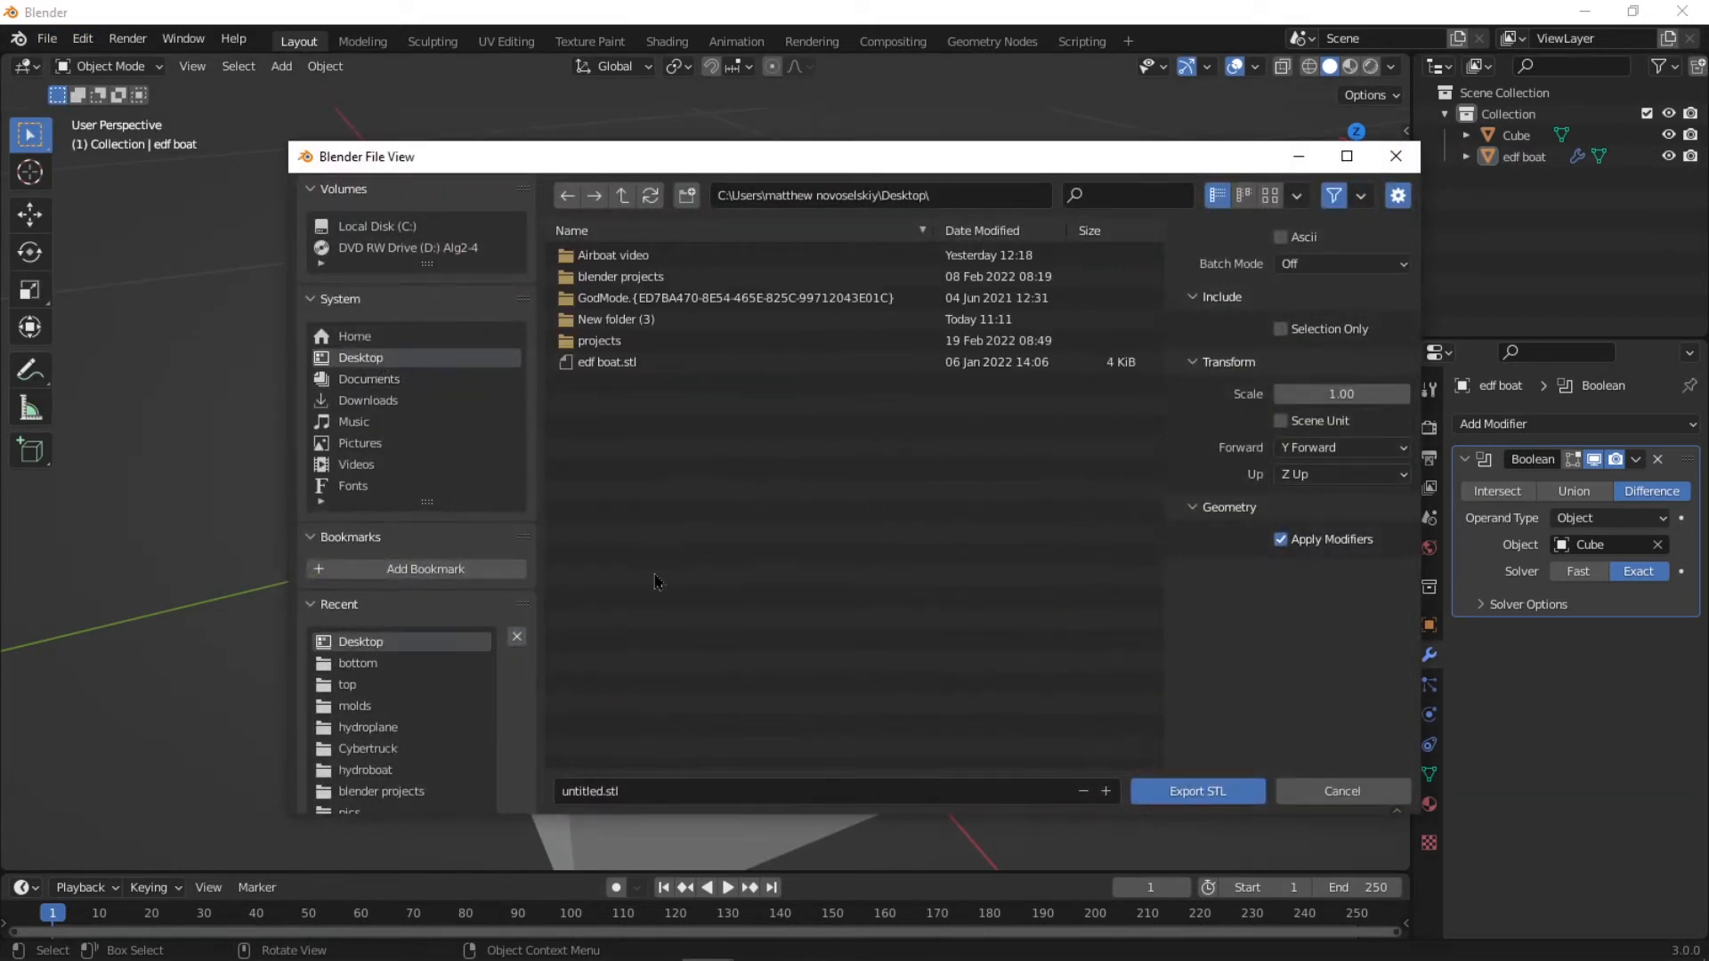
click(670, 789)
key(Return)
Add a second mesh cube at the origin and scale it down until it is slightly wider than the first cube.
key(KP_3)
scroll(677, 601, down, 3)
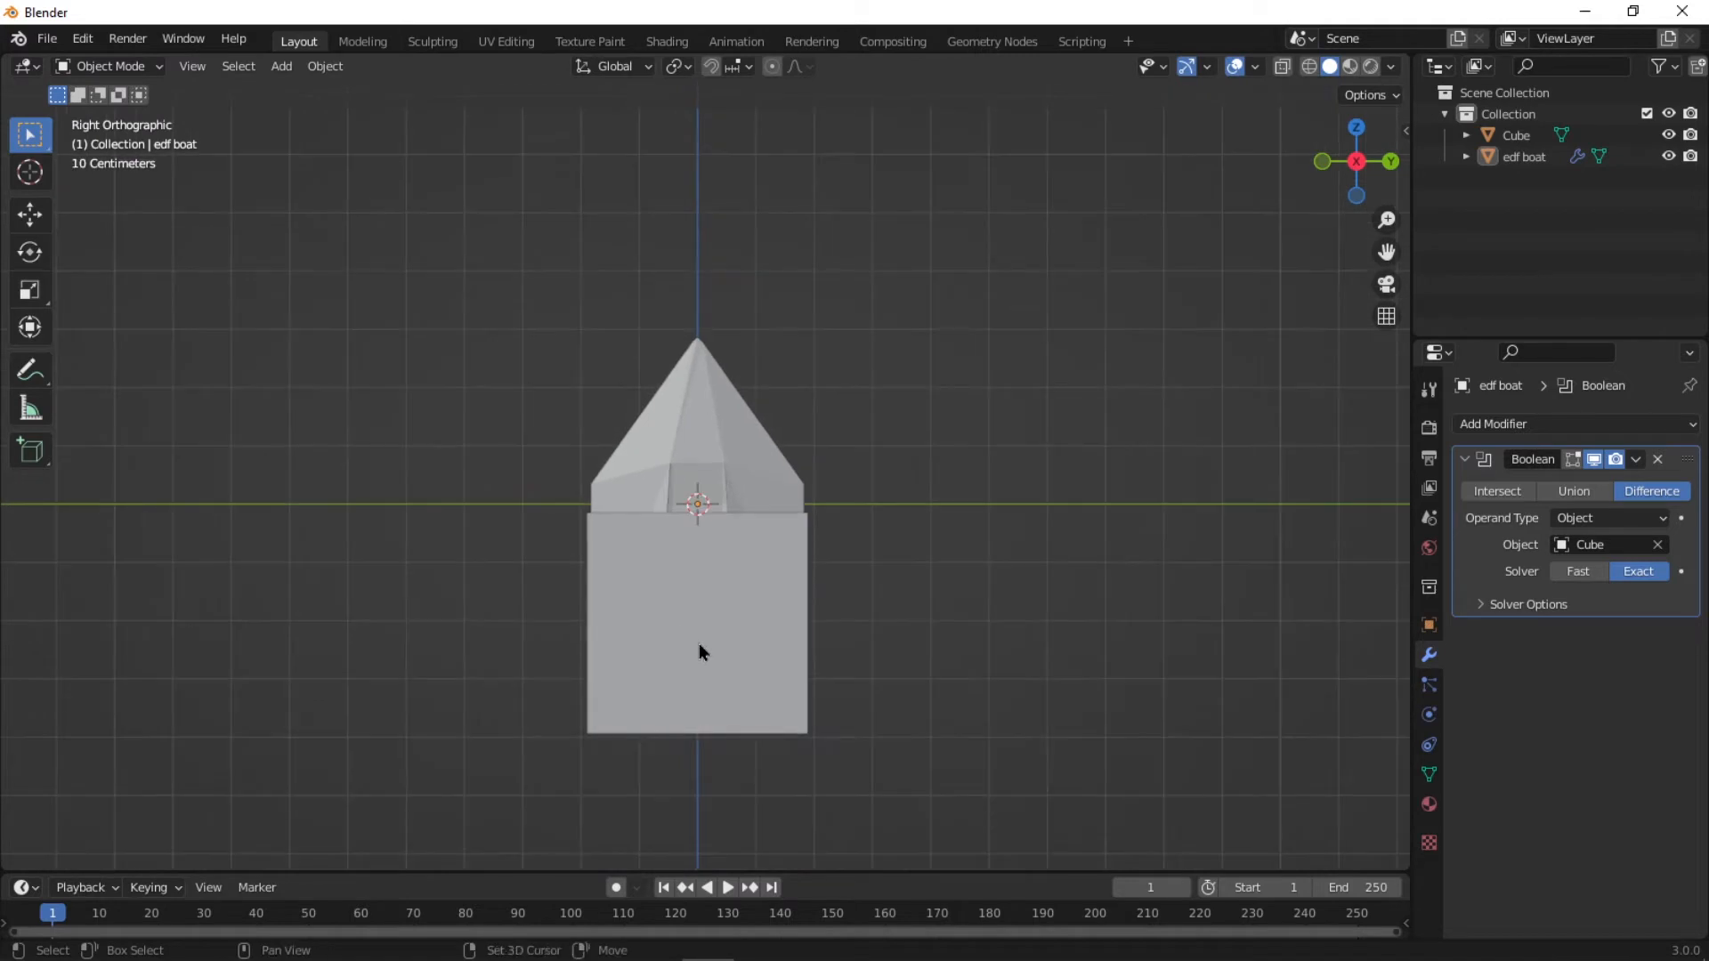
click(698, 643)
scroll(698, 643, up, 5)
shift+middle_drag(698, 643, 694, 553)
scroll(945, 436, down, 1)
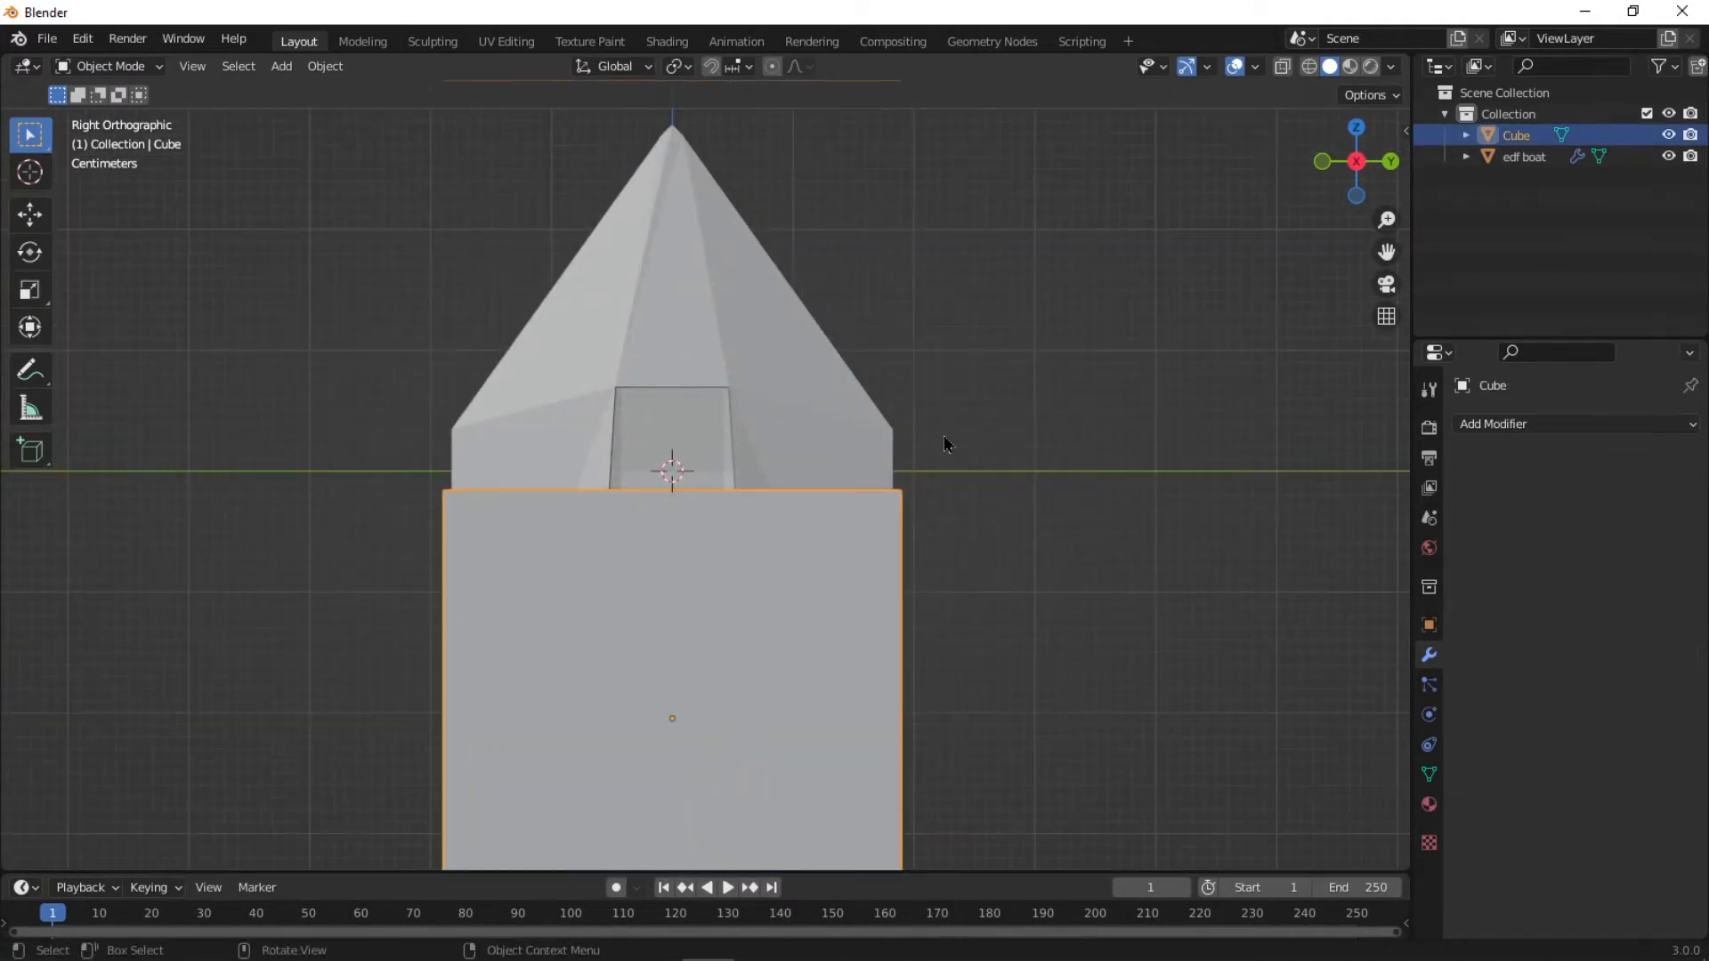
click(968, 424)
key(shift+a)
mouse_move(984, 415)
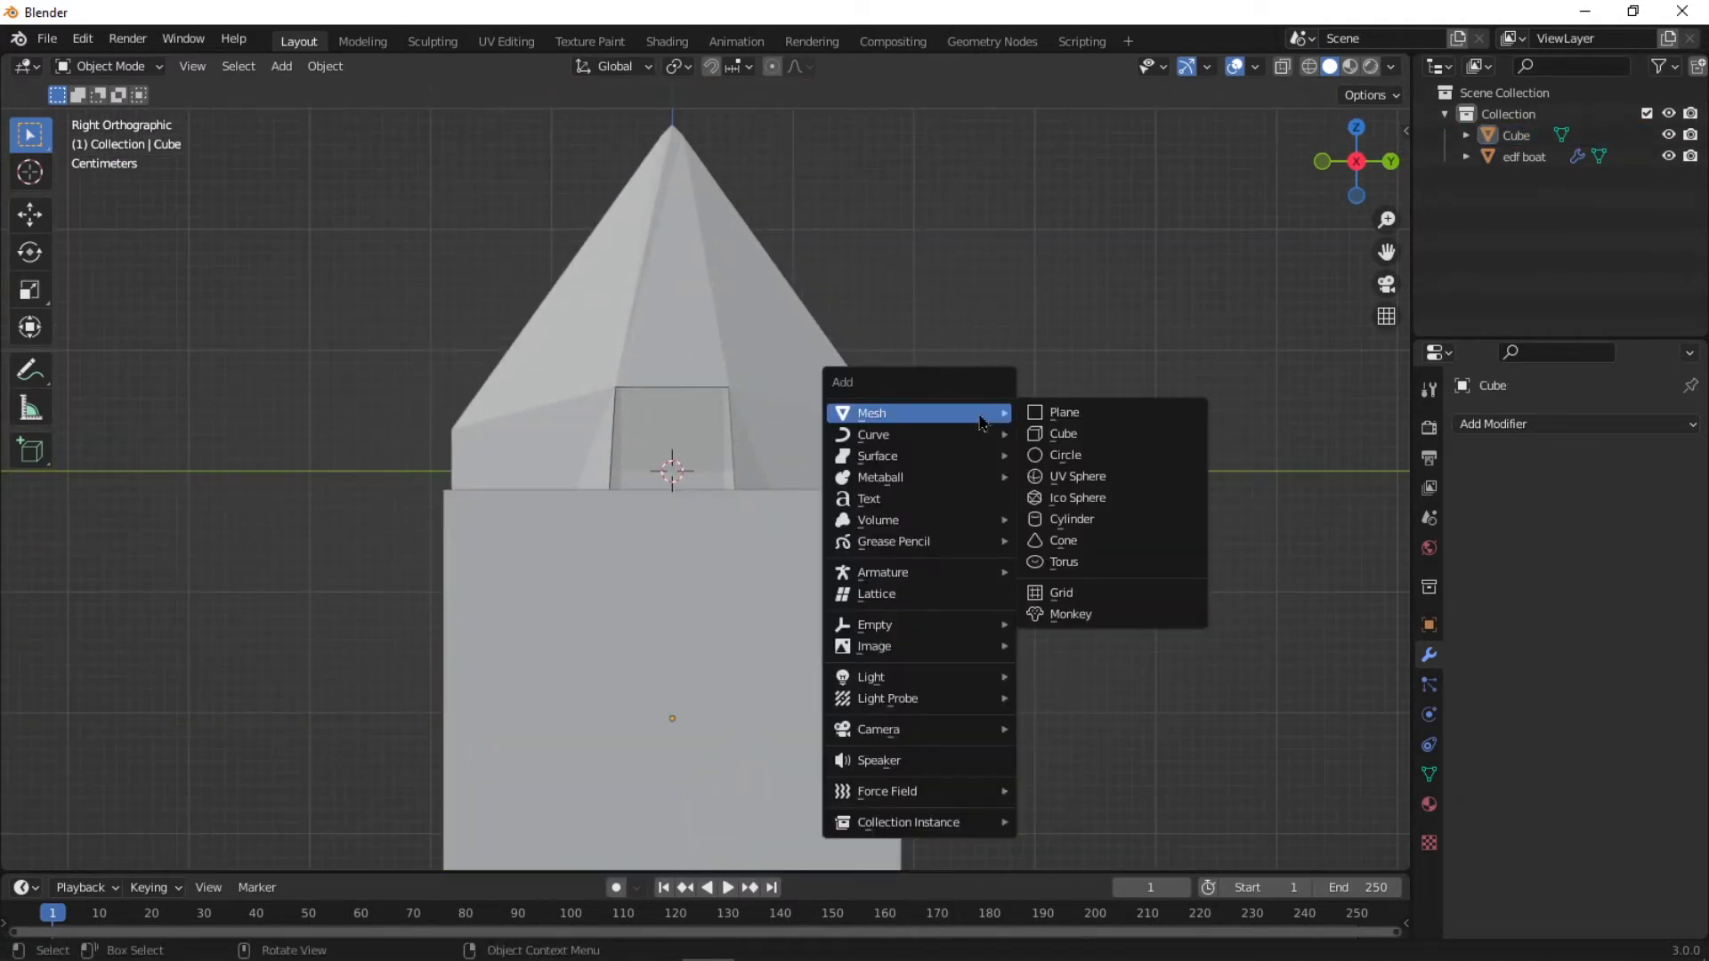
click(1034, 433)
key(s)
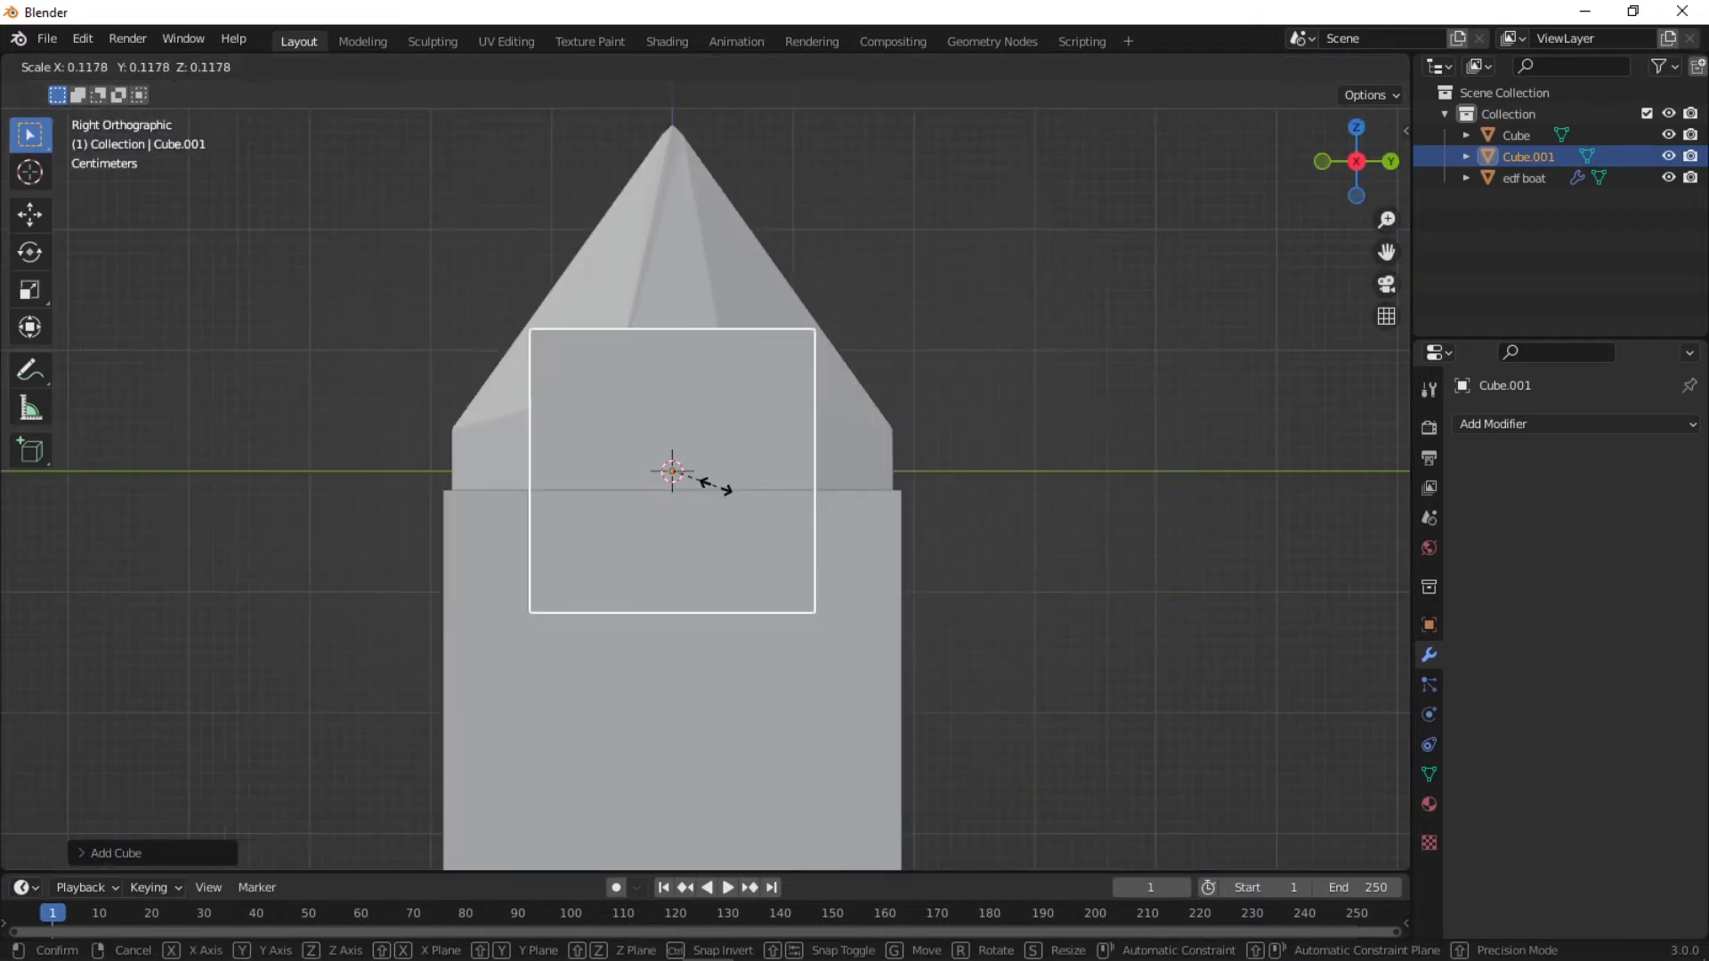
click(745, 500)
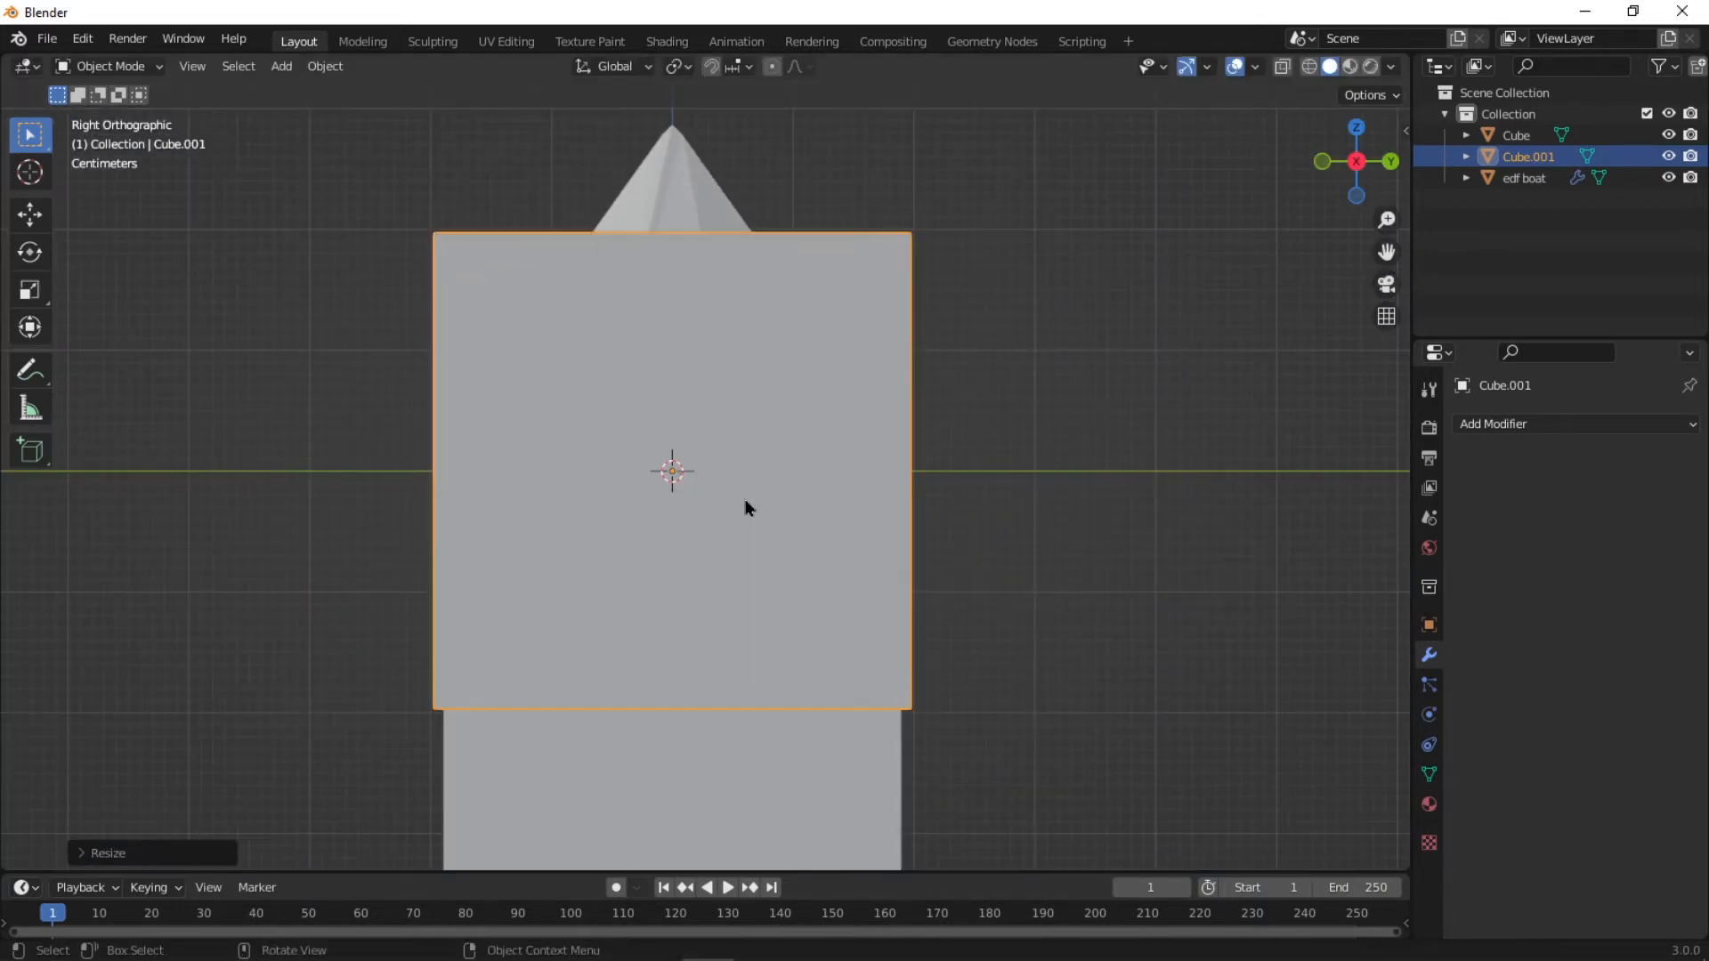
Move the second cube up along the Z axis until its lower edge sits just above the first cube's top.
key(g)
key(z)
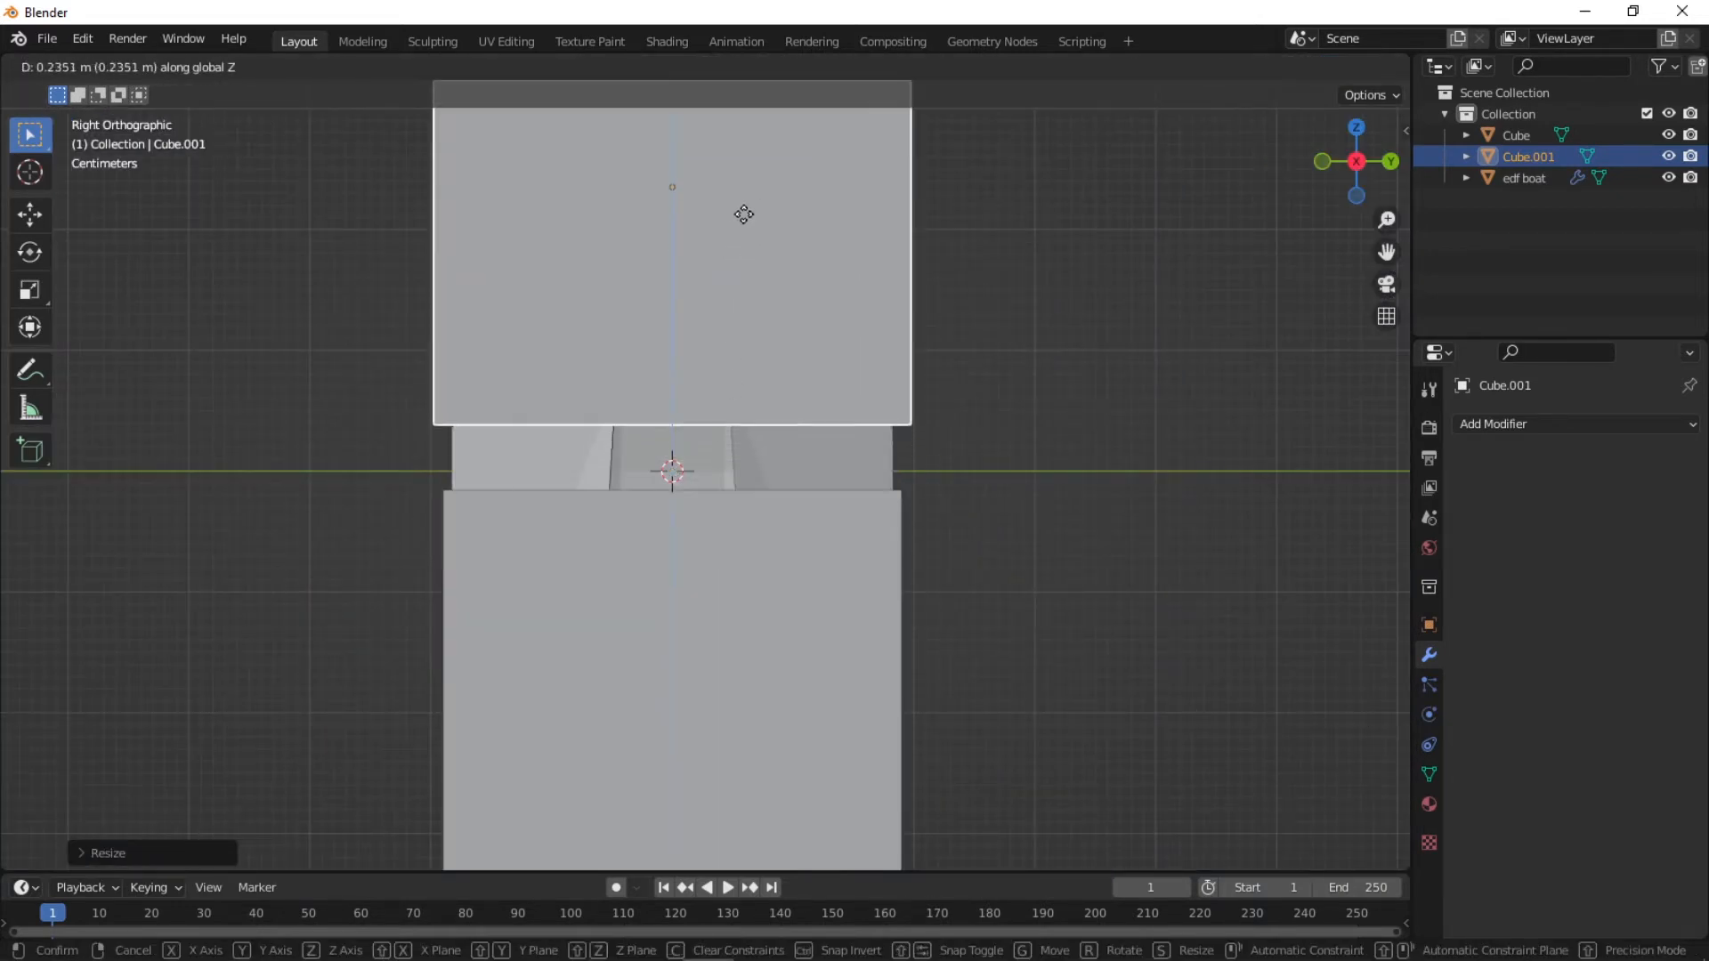
click(744, 276)
scroll(404, 486, up, 5)
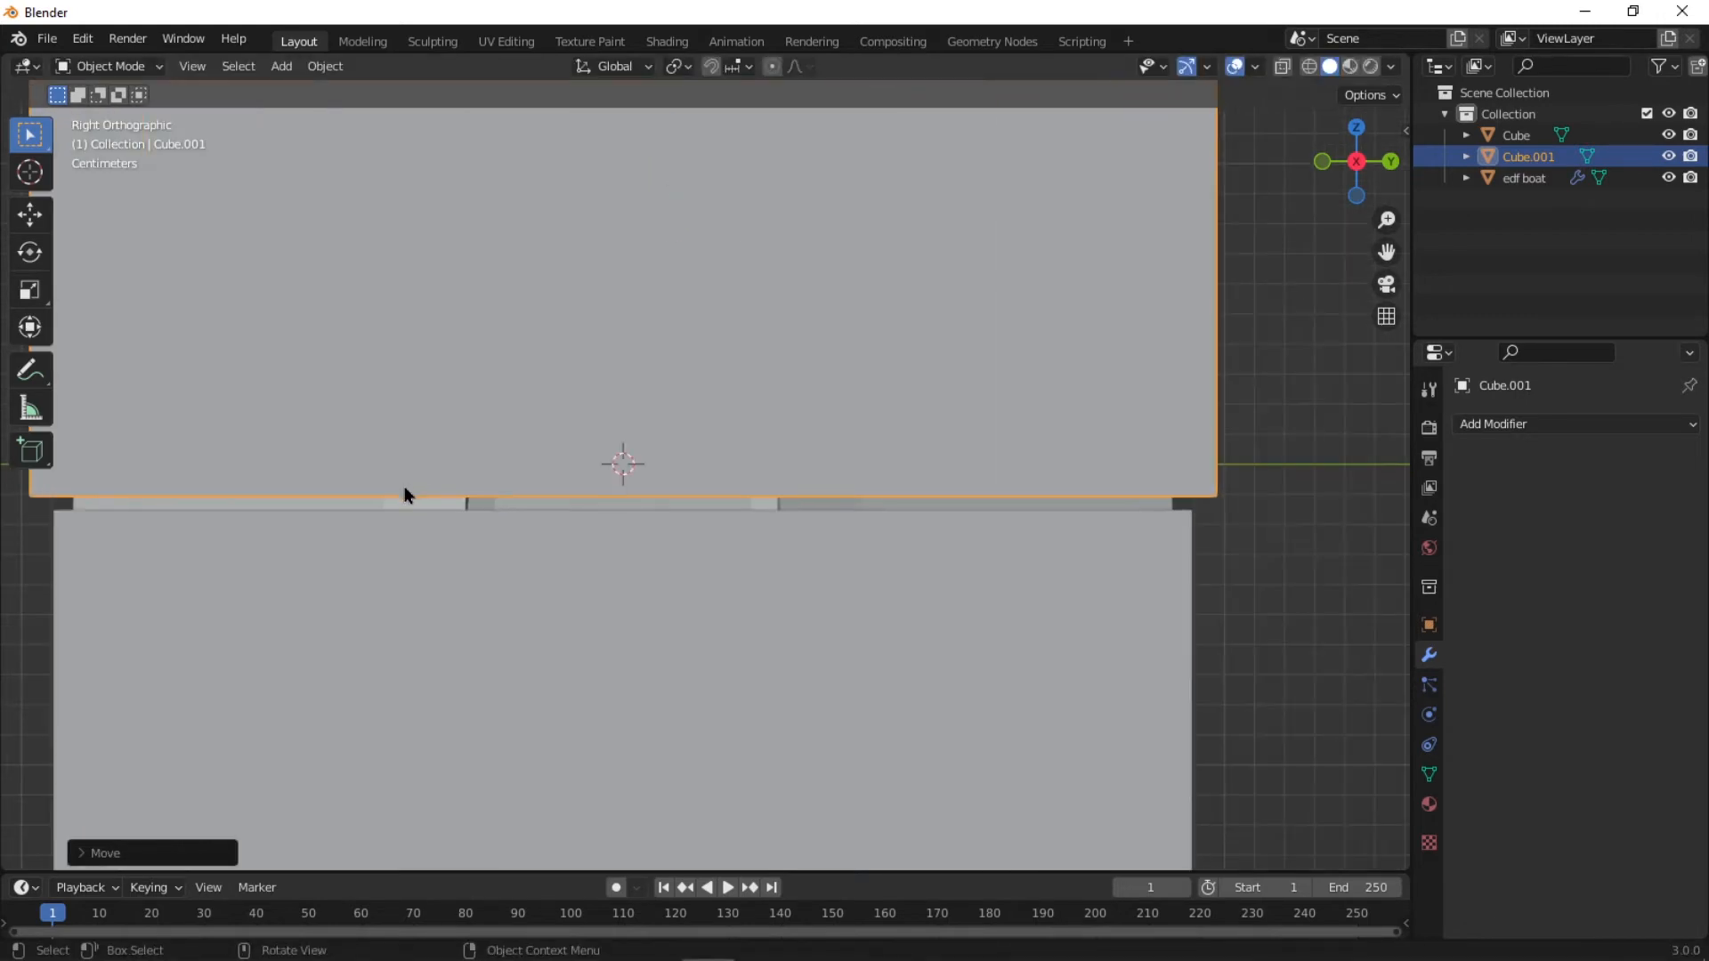
Lower the second cube along the Z axis until its bottom edge lines up with the first cube's top edge.
scroll(404, 486, up, 4)
shift+middle_drag(377, 556, 1233, 488)
scroll(570, 467, up, 4)
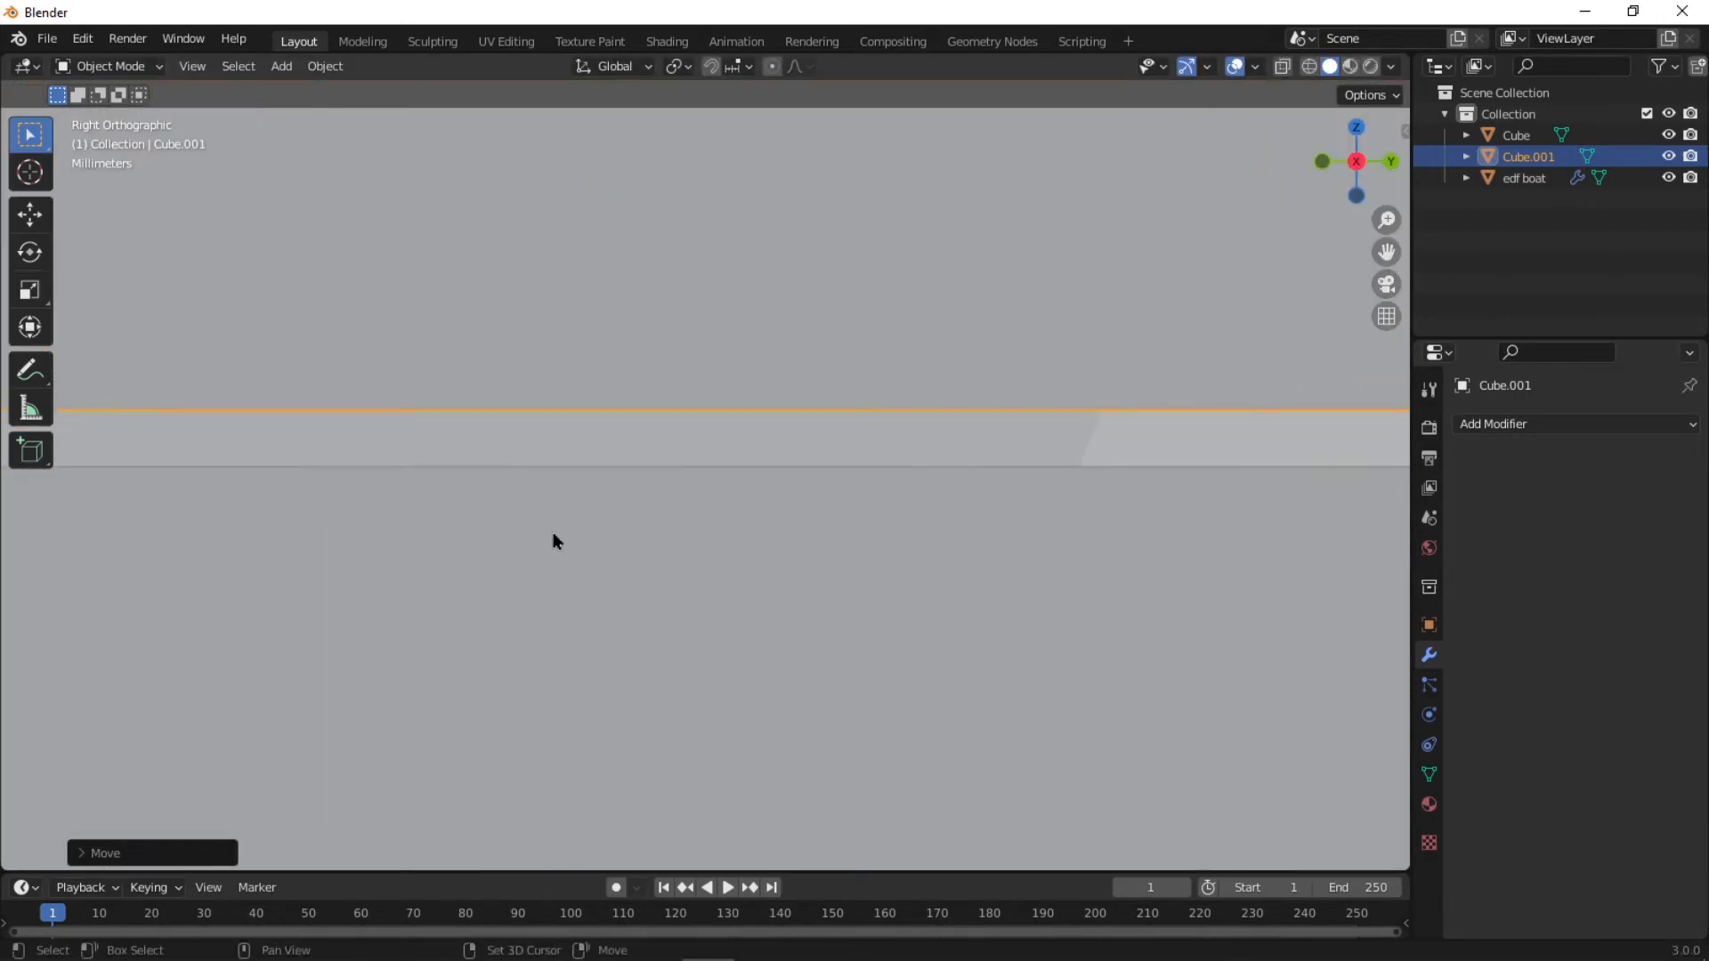
shift+middle_drag(553, 532, 979, 659)
scroll(668, 531, down, 3)
scroll(668, 530, up, 6)
shift+middle_drag(517, 611, 836, 451)
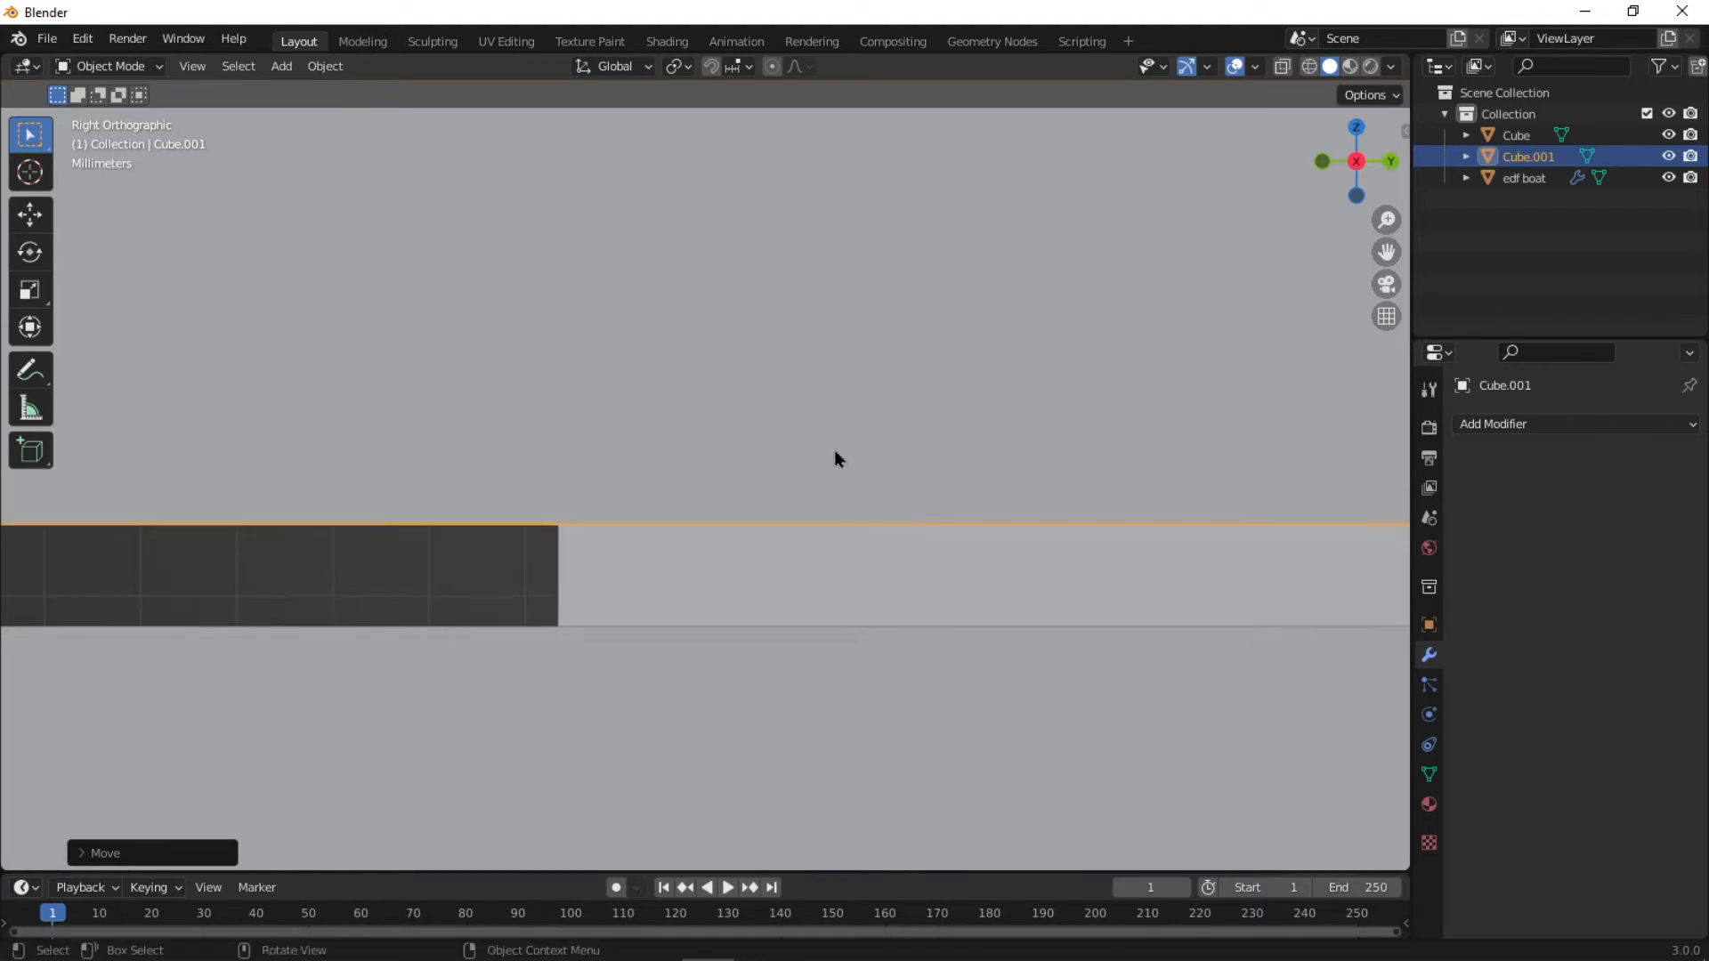
key(g)
key(z)
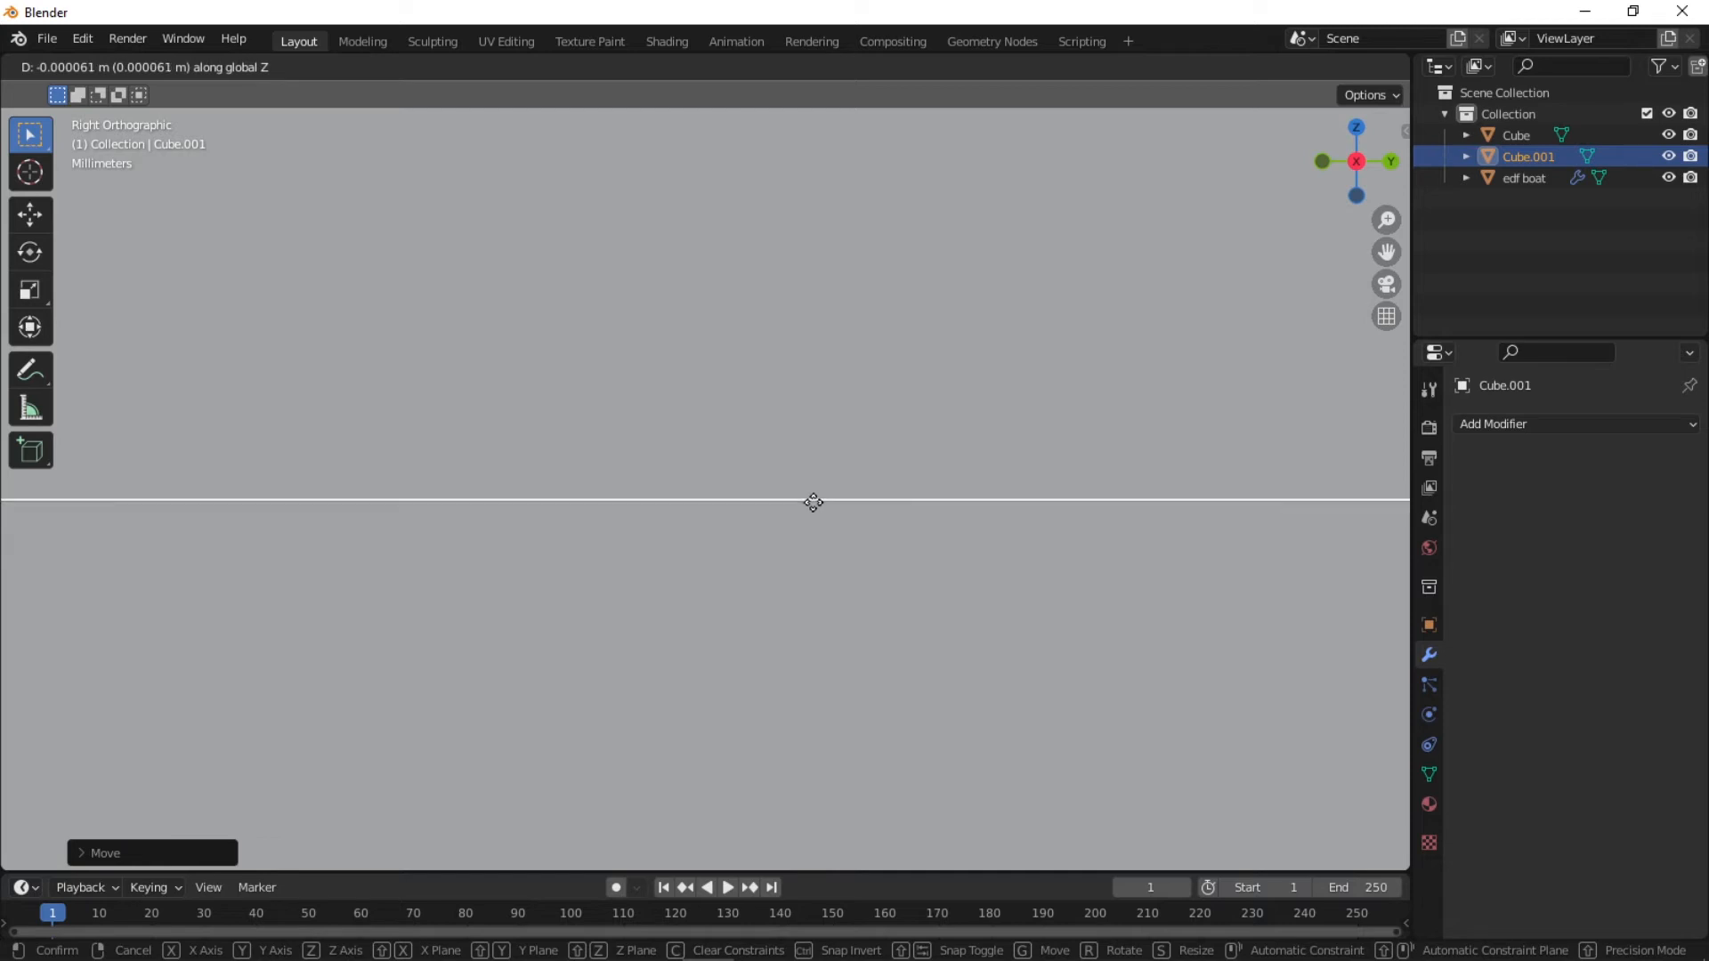
click(812, 500)
scroll(785, 642, down, 2)
scroll(827, 584, down, 1)
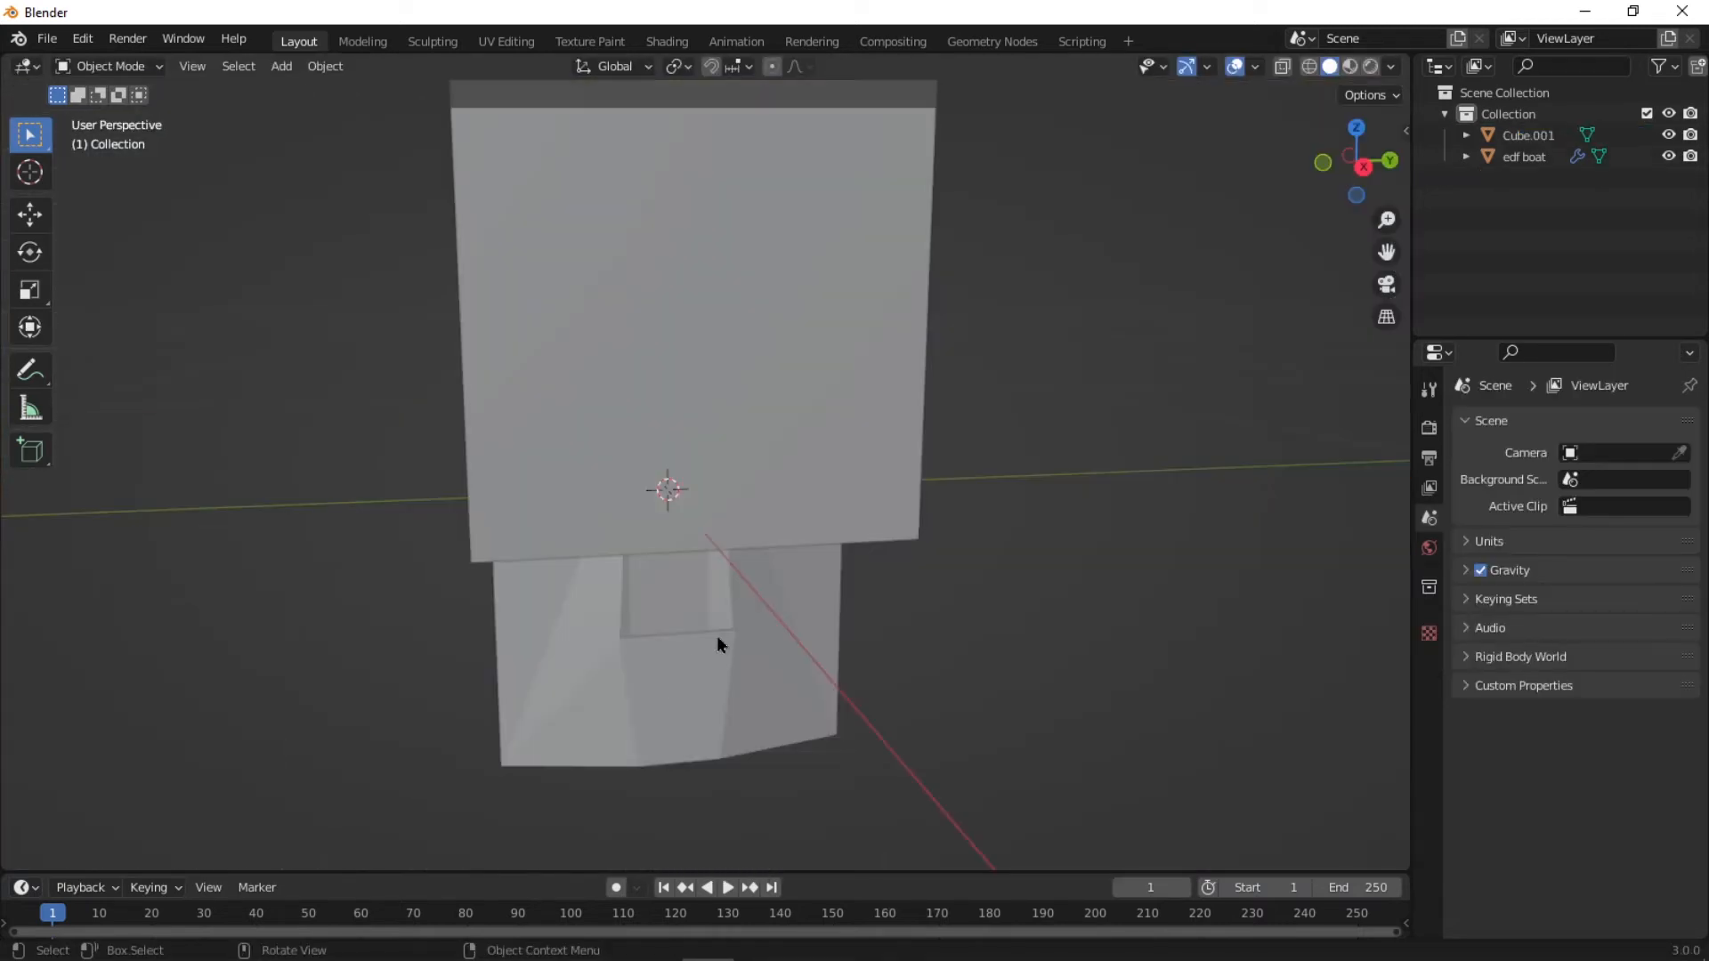
Set Cube.001 as the cutting object in the edf boat's Boolean Difference modifier.
click(717, 637)
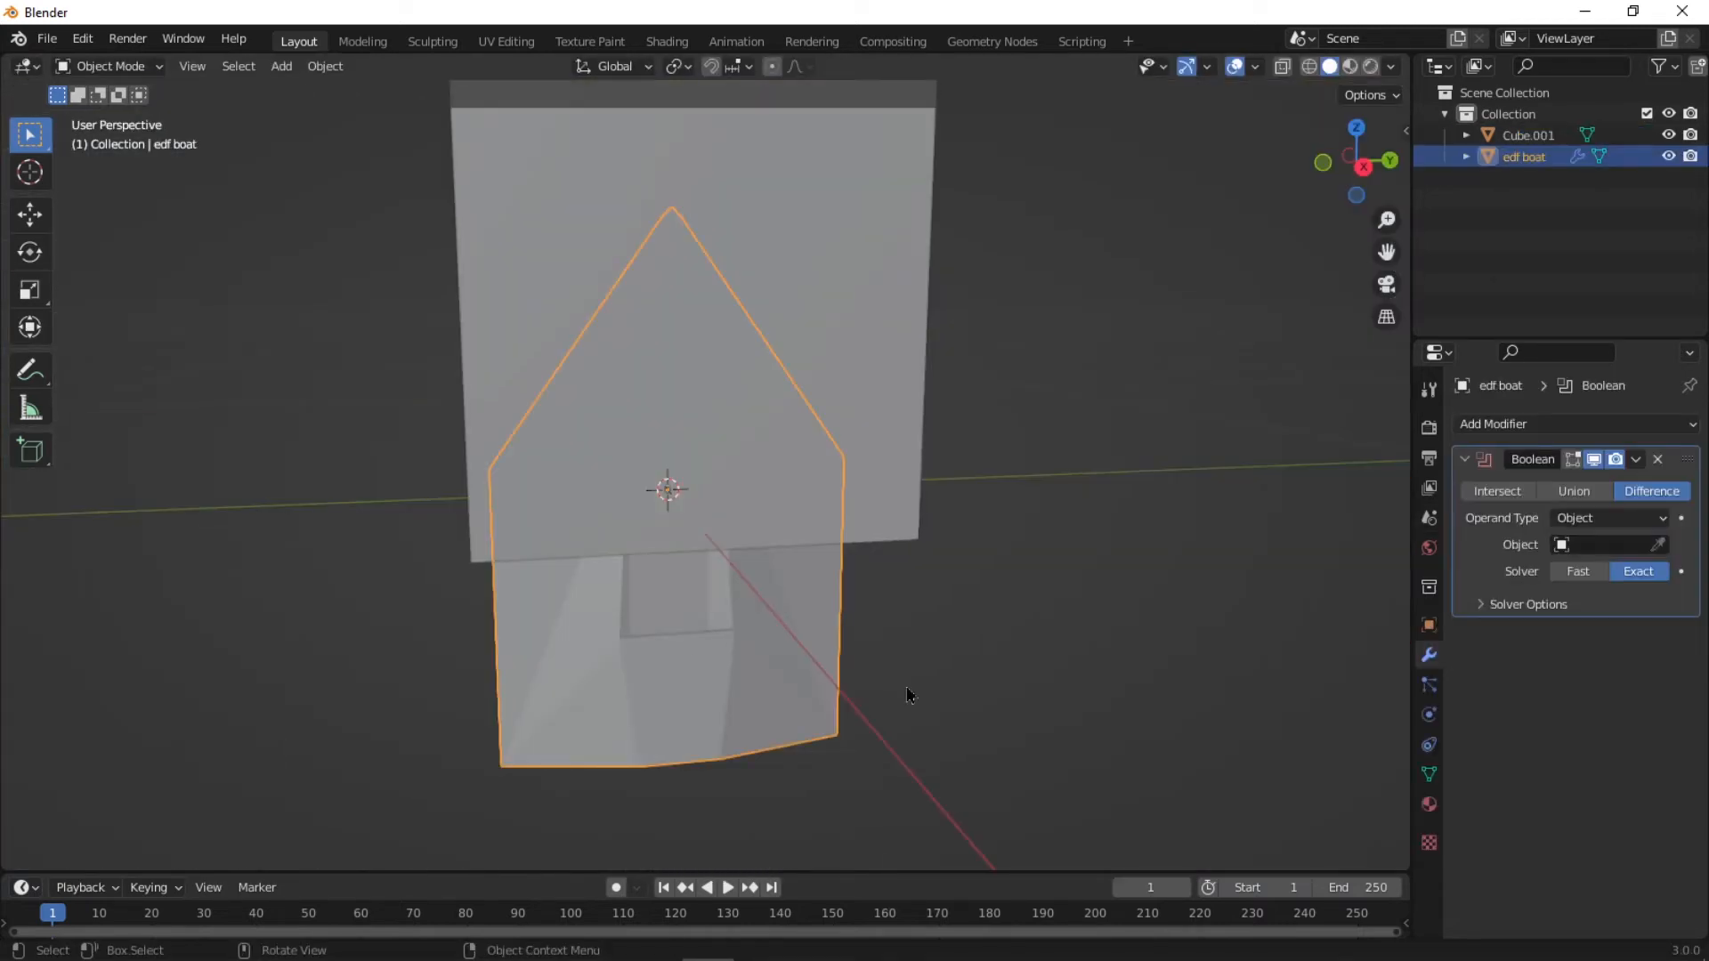
click(1601, 545)
click(1529, 575)
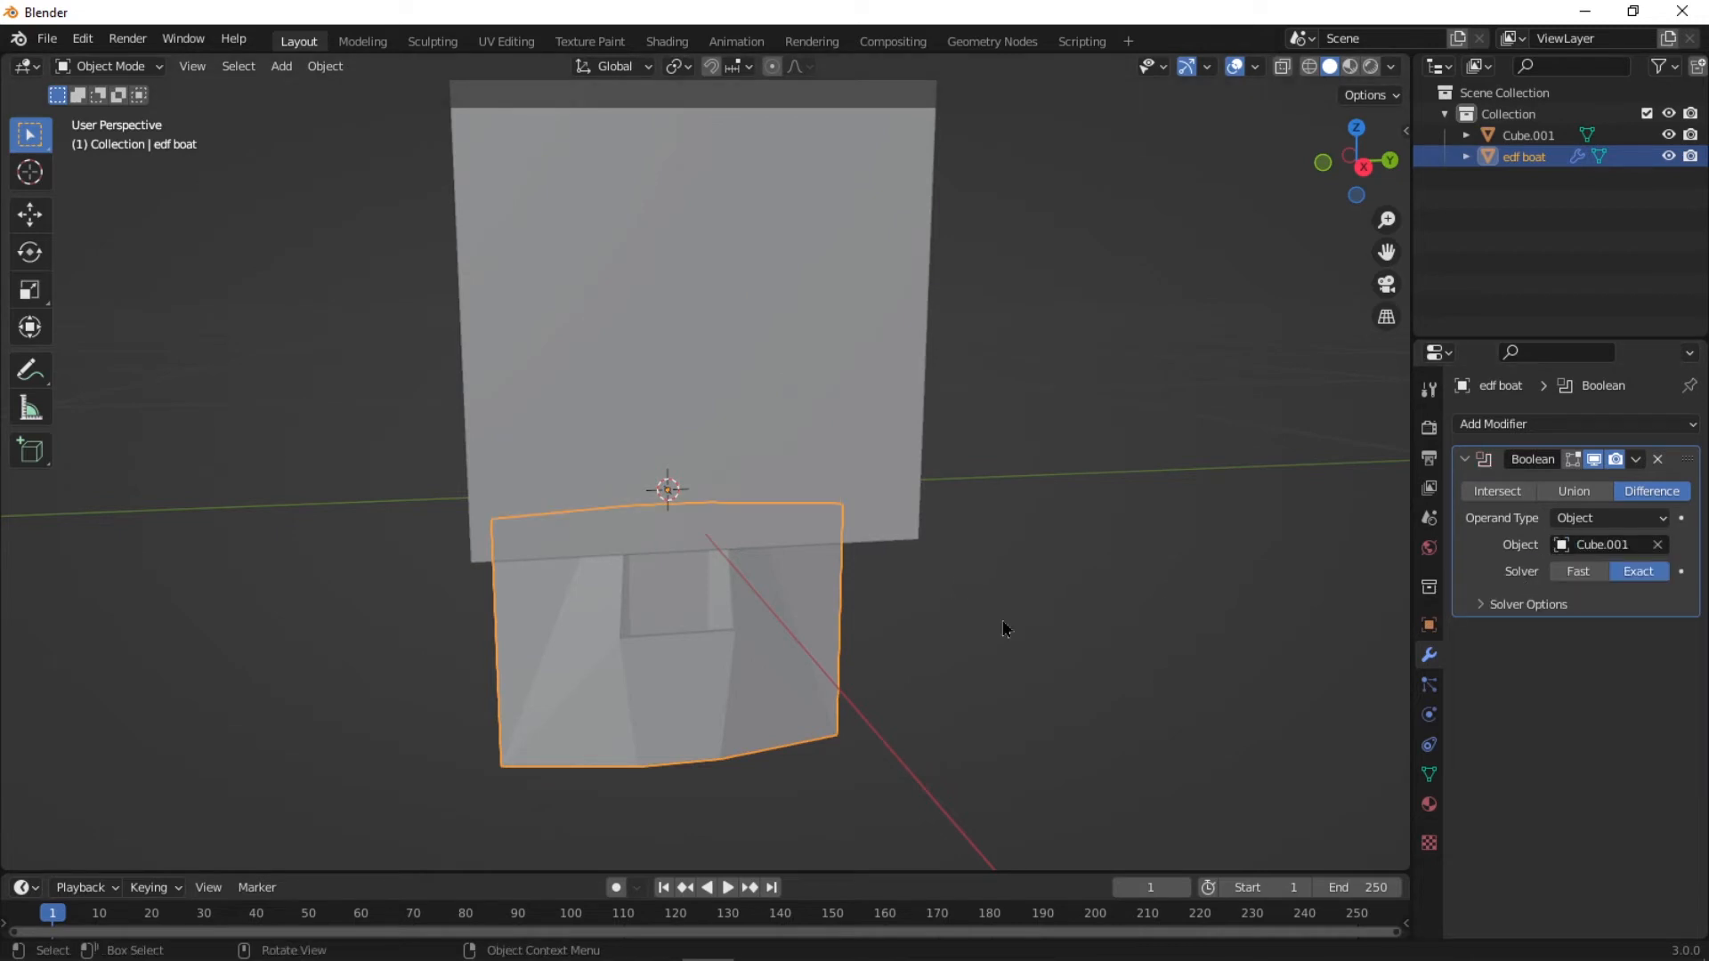
middle_drag(1003, 629, 285, 267)
click(48, 38)
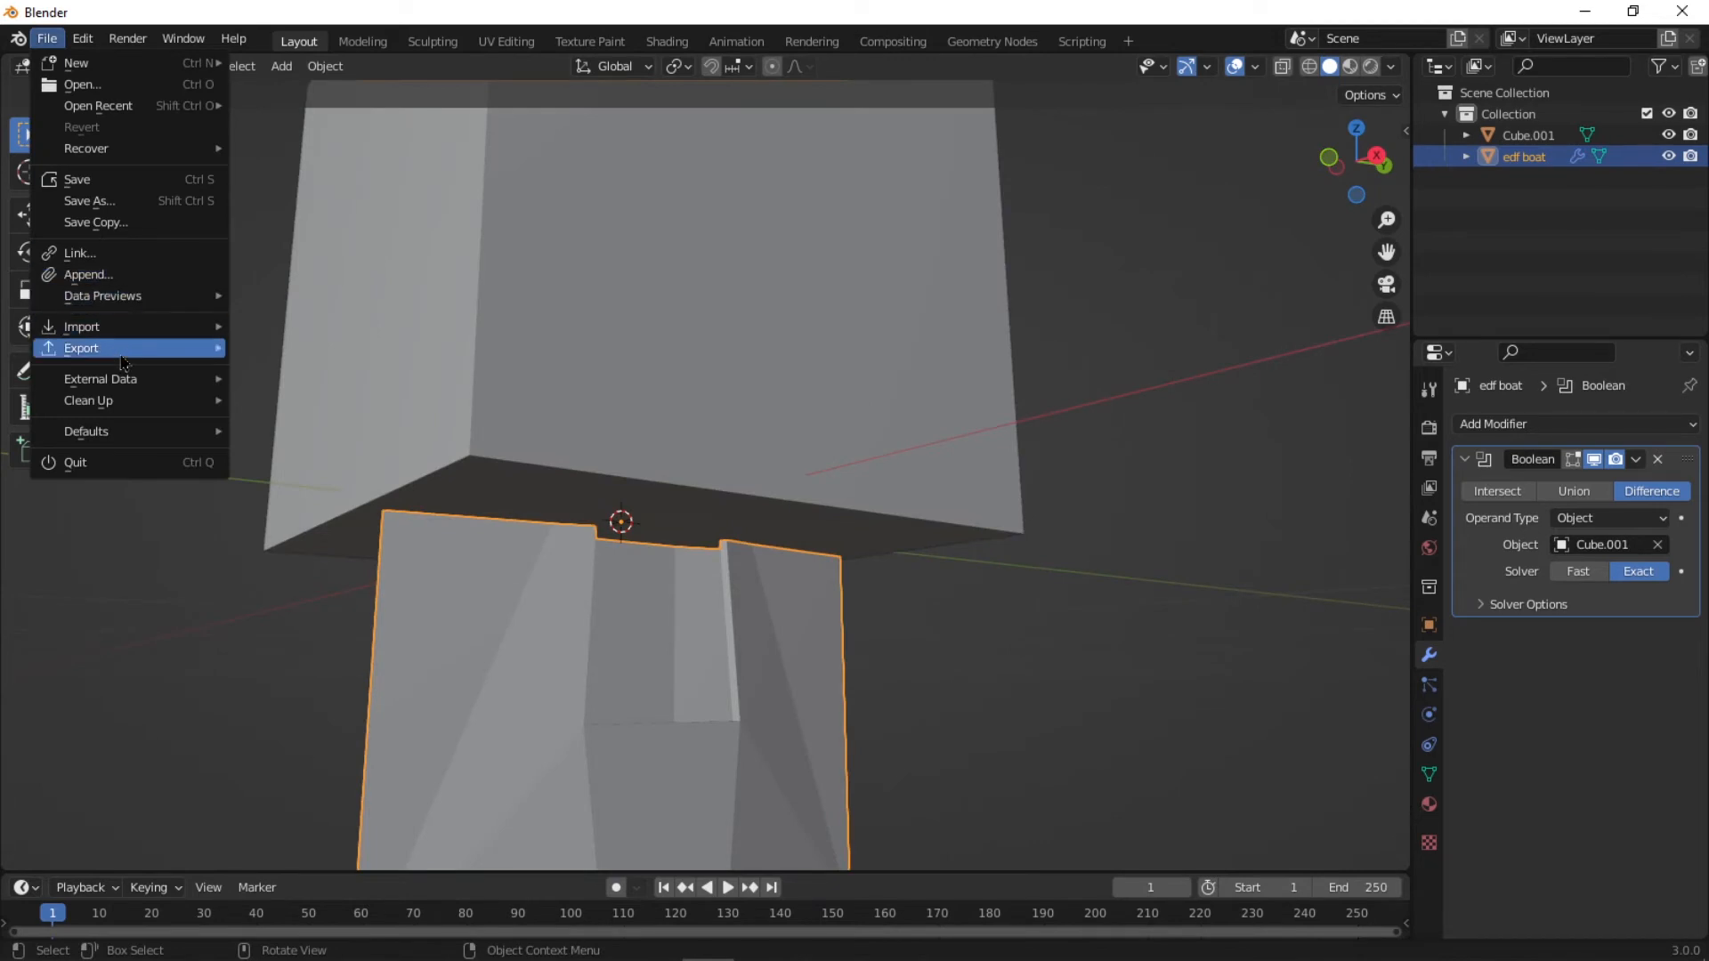
mouse_move(116, 348)
click(289, 517)
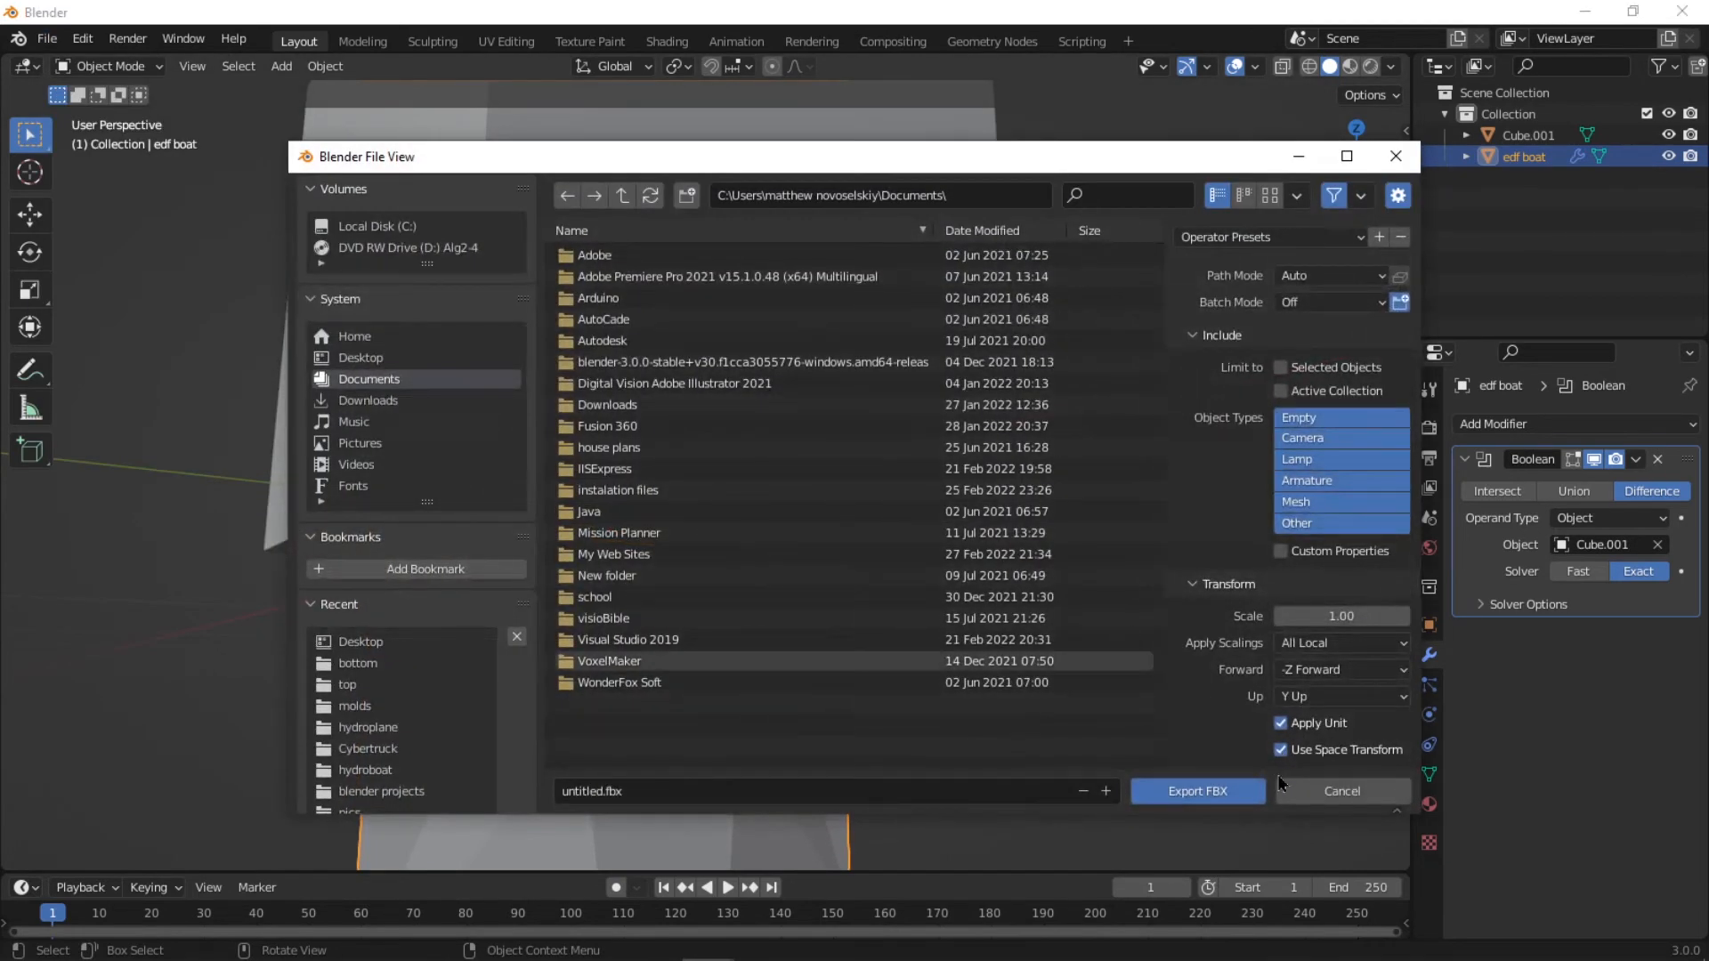
click(1340, 794)
Export the scene to the Desktop as bottom.stl in STL format with modifiers applied.
click(47, 40)
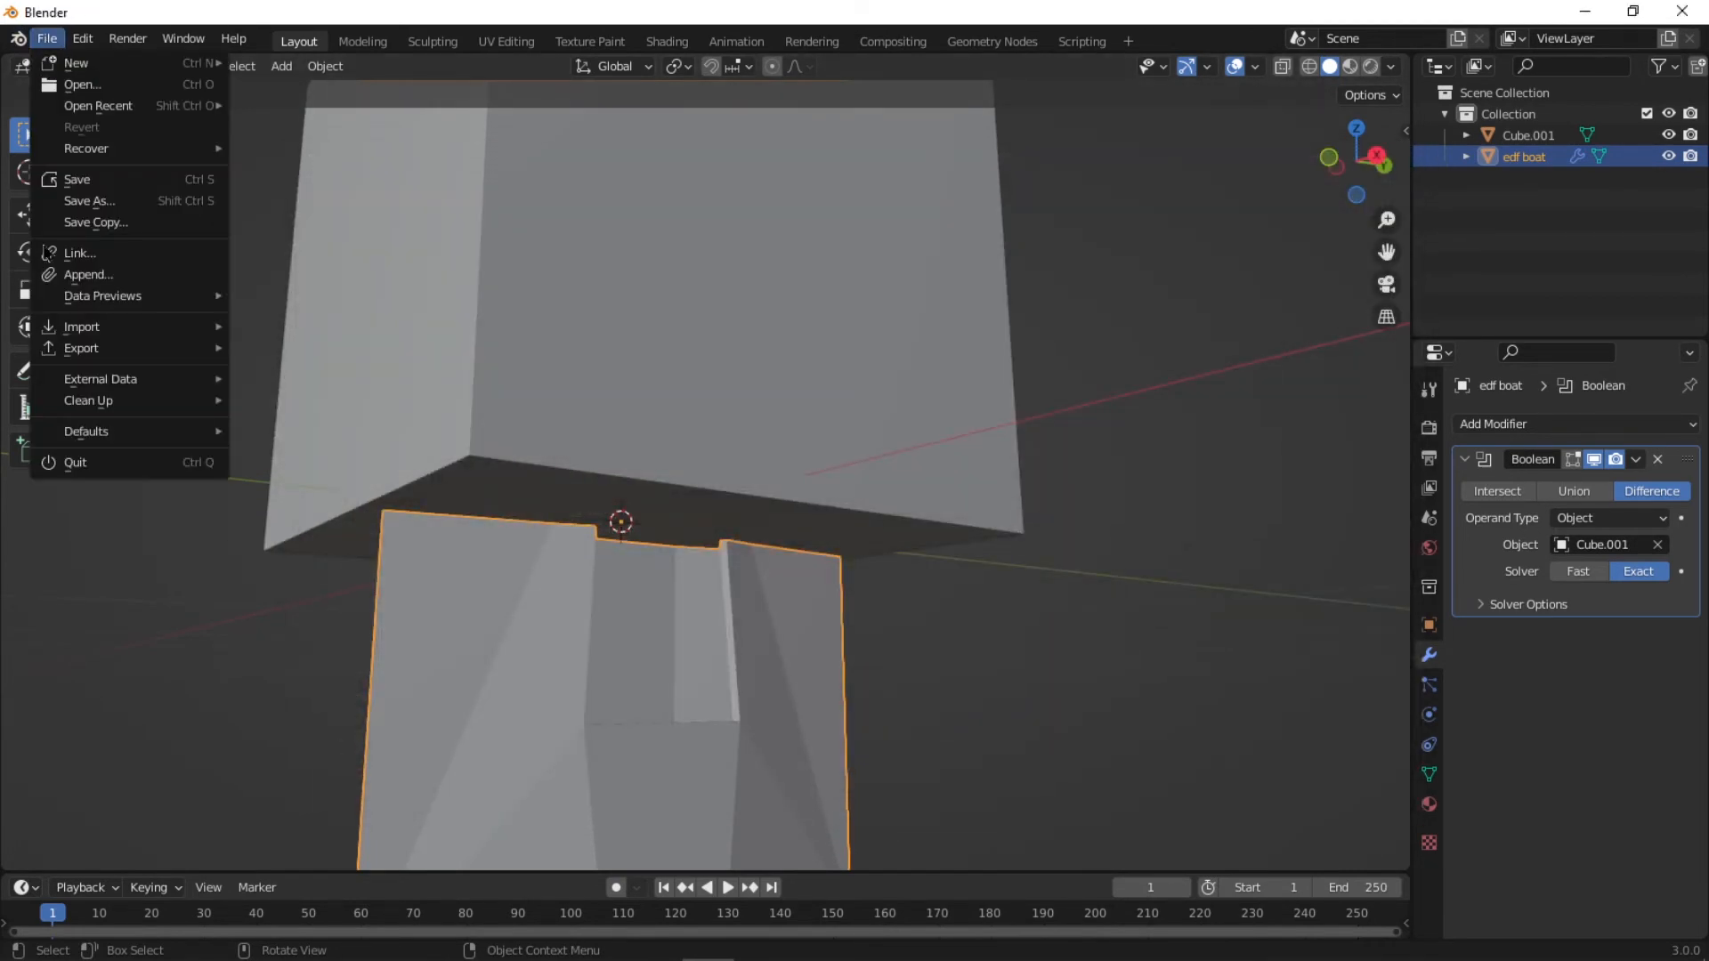
mouse_move(134, 351)
click(294, 499)
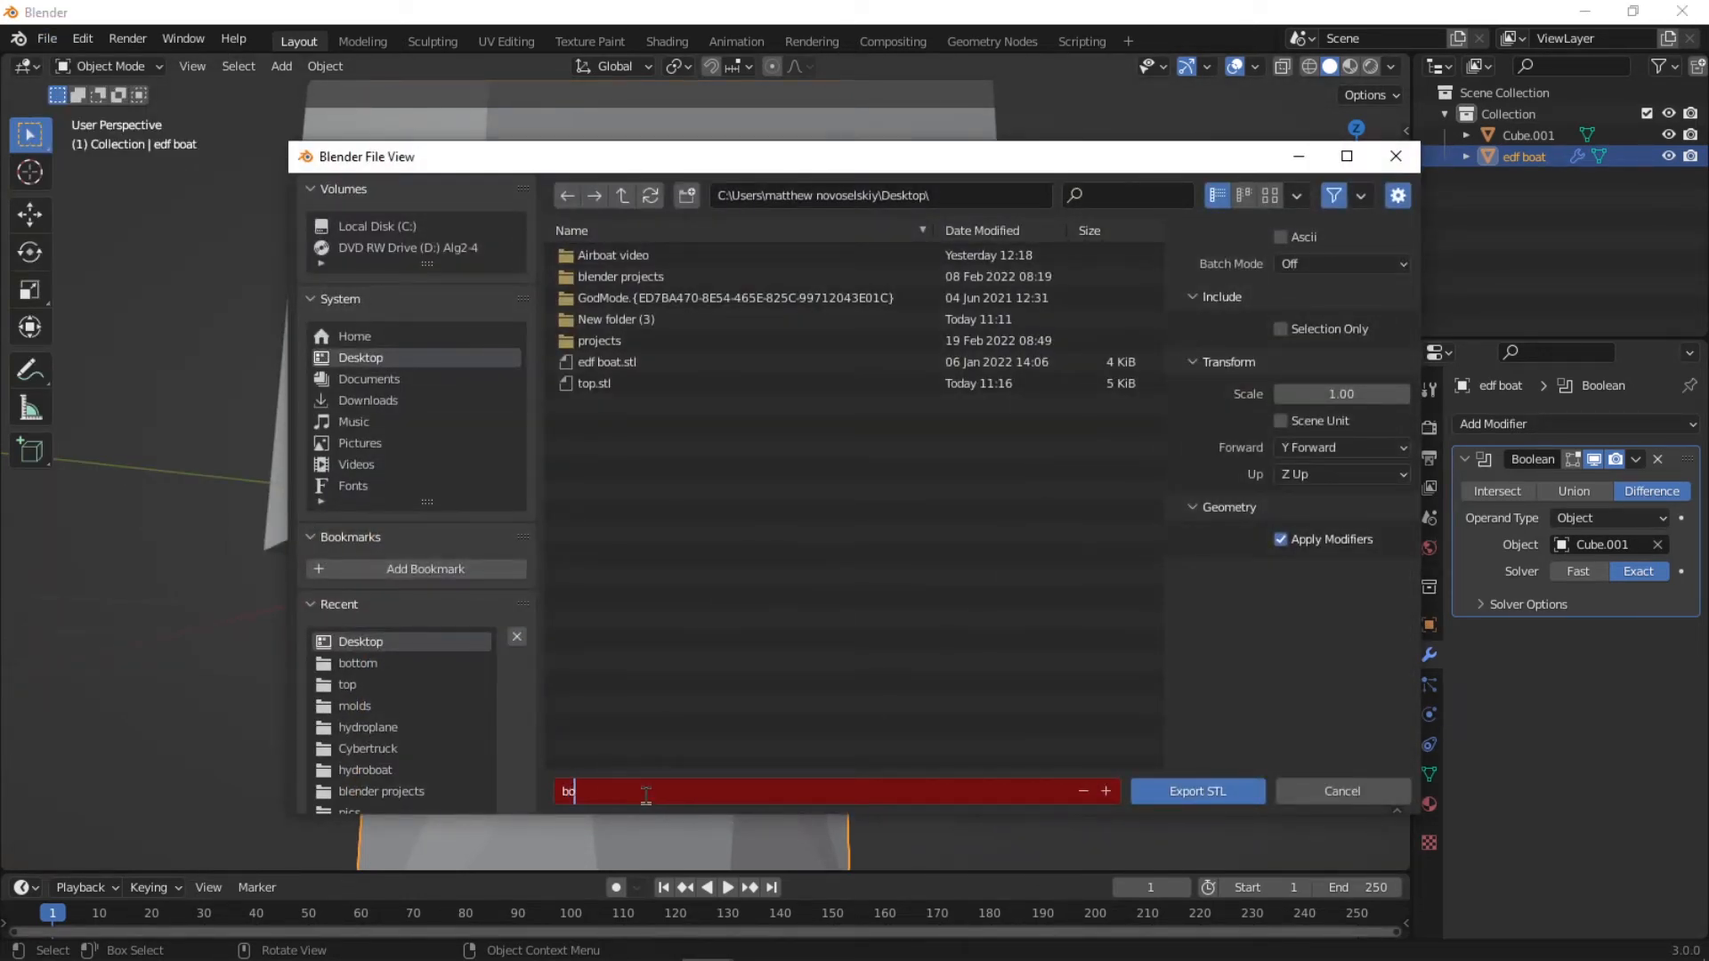
key(Return)
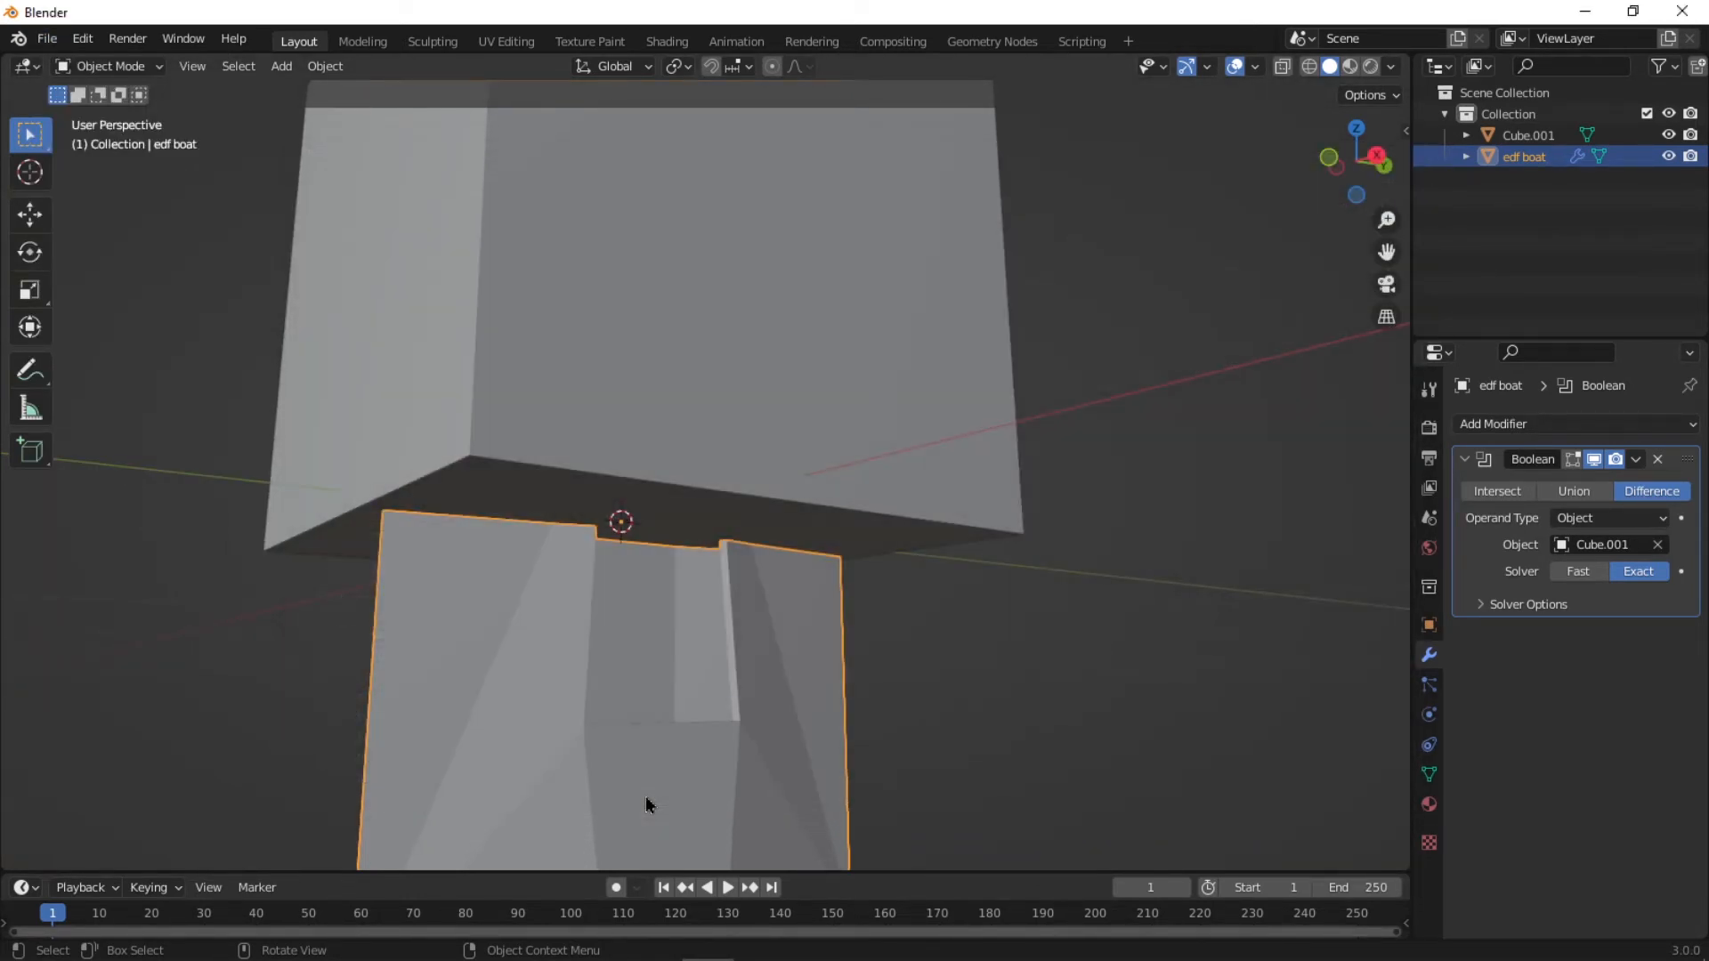
Delete the boat and the cutting cube to empty the scene.
scroll(838, 541, down, 4)
middle_drag(1013, 487, 844, 492)
key(a)
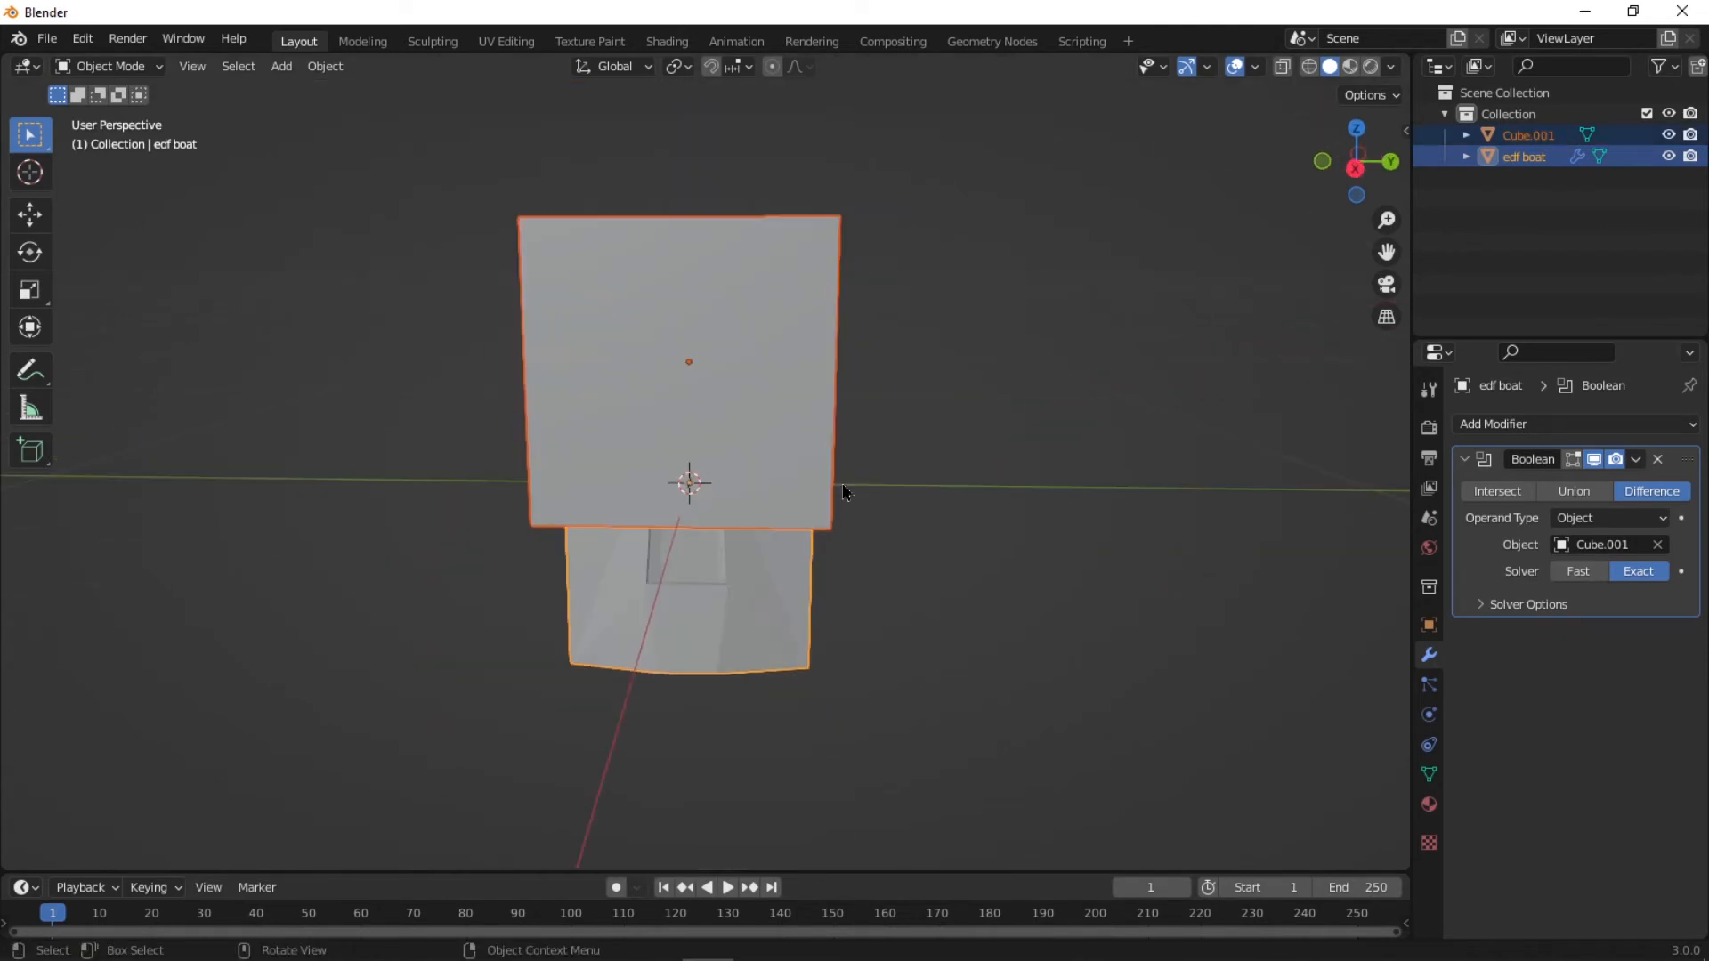
key(x)
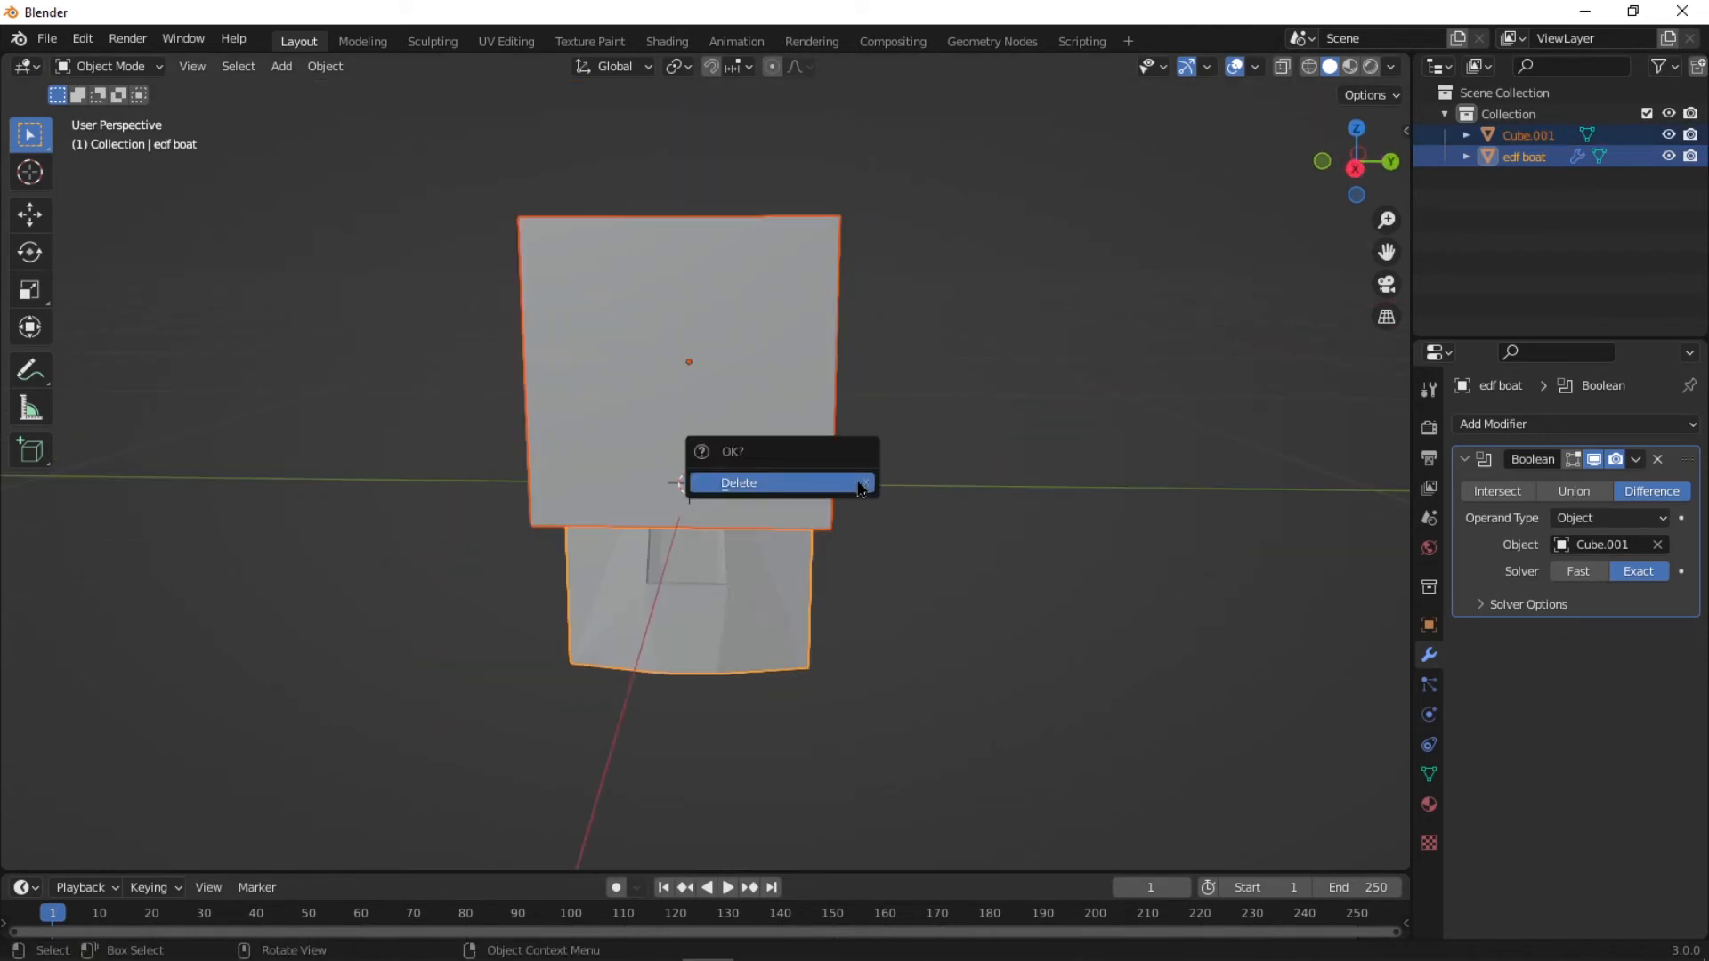
click(859, 483)
Import top.stl from the Desktop into the empty scene.
click(46, 38)
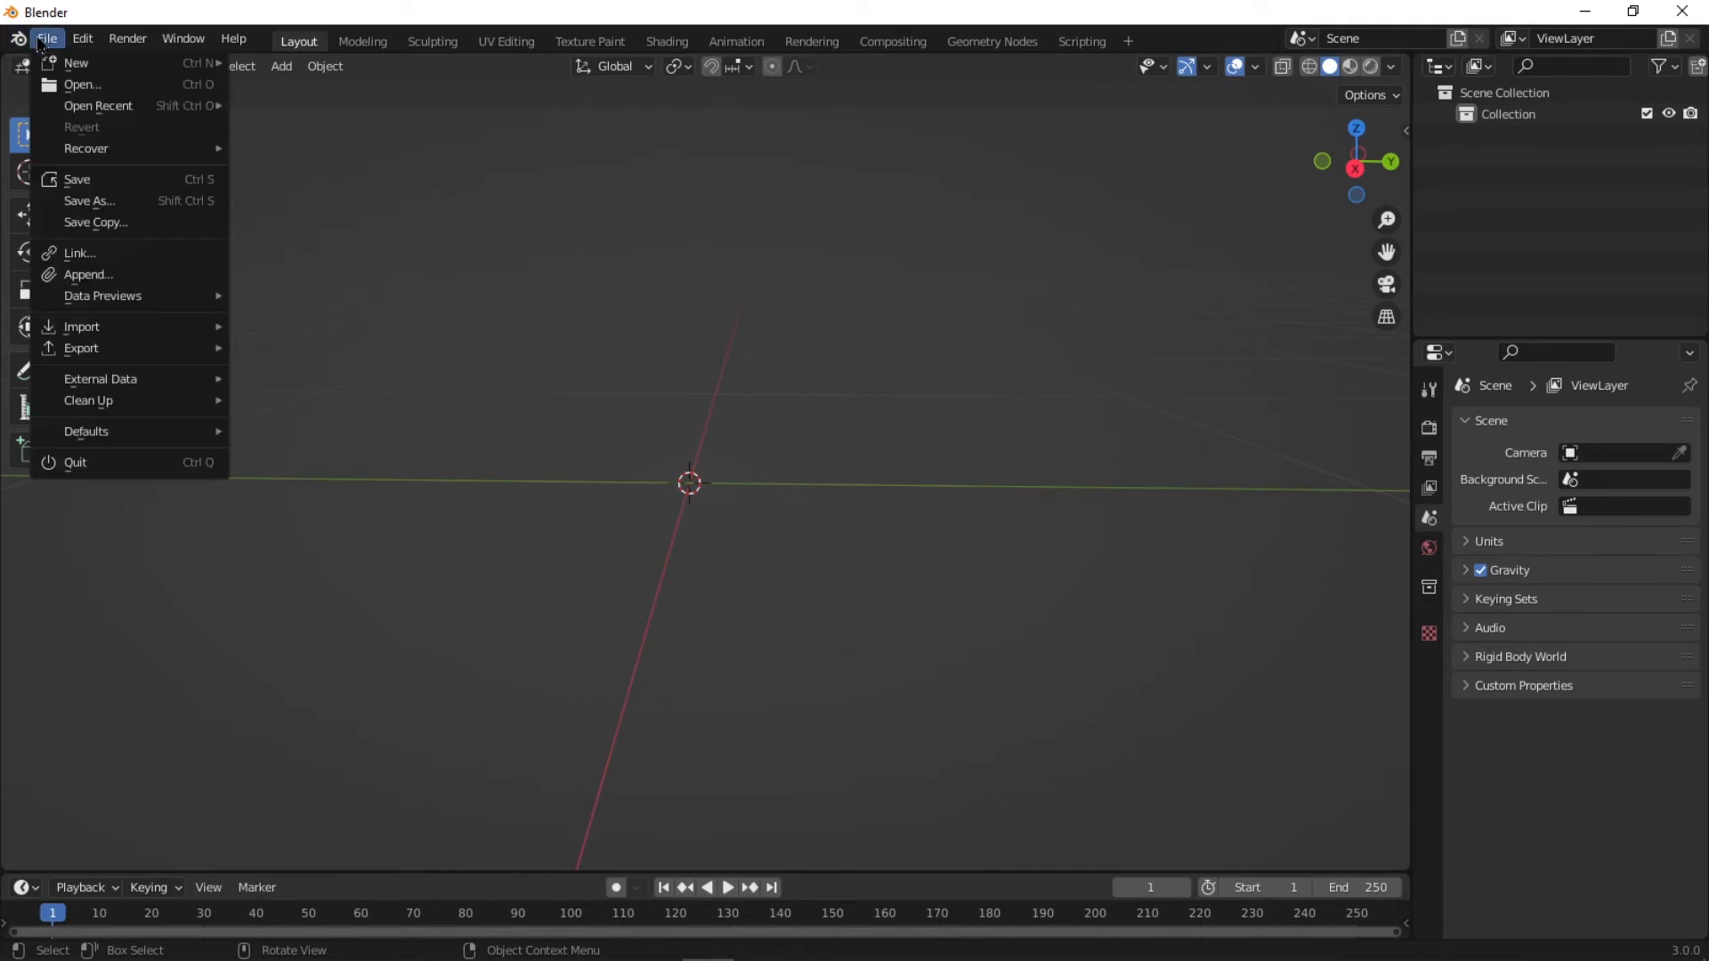
mouse_move(133, 327)
click(316, 476)
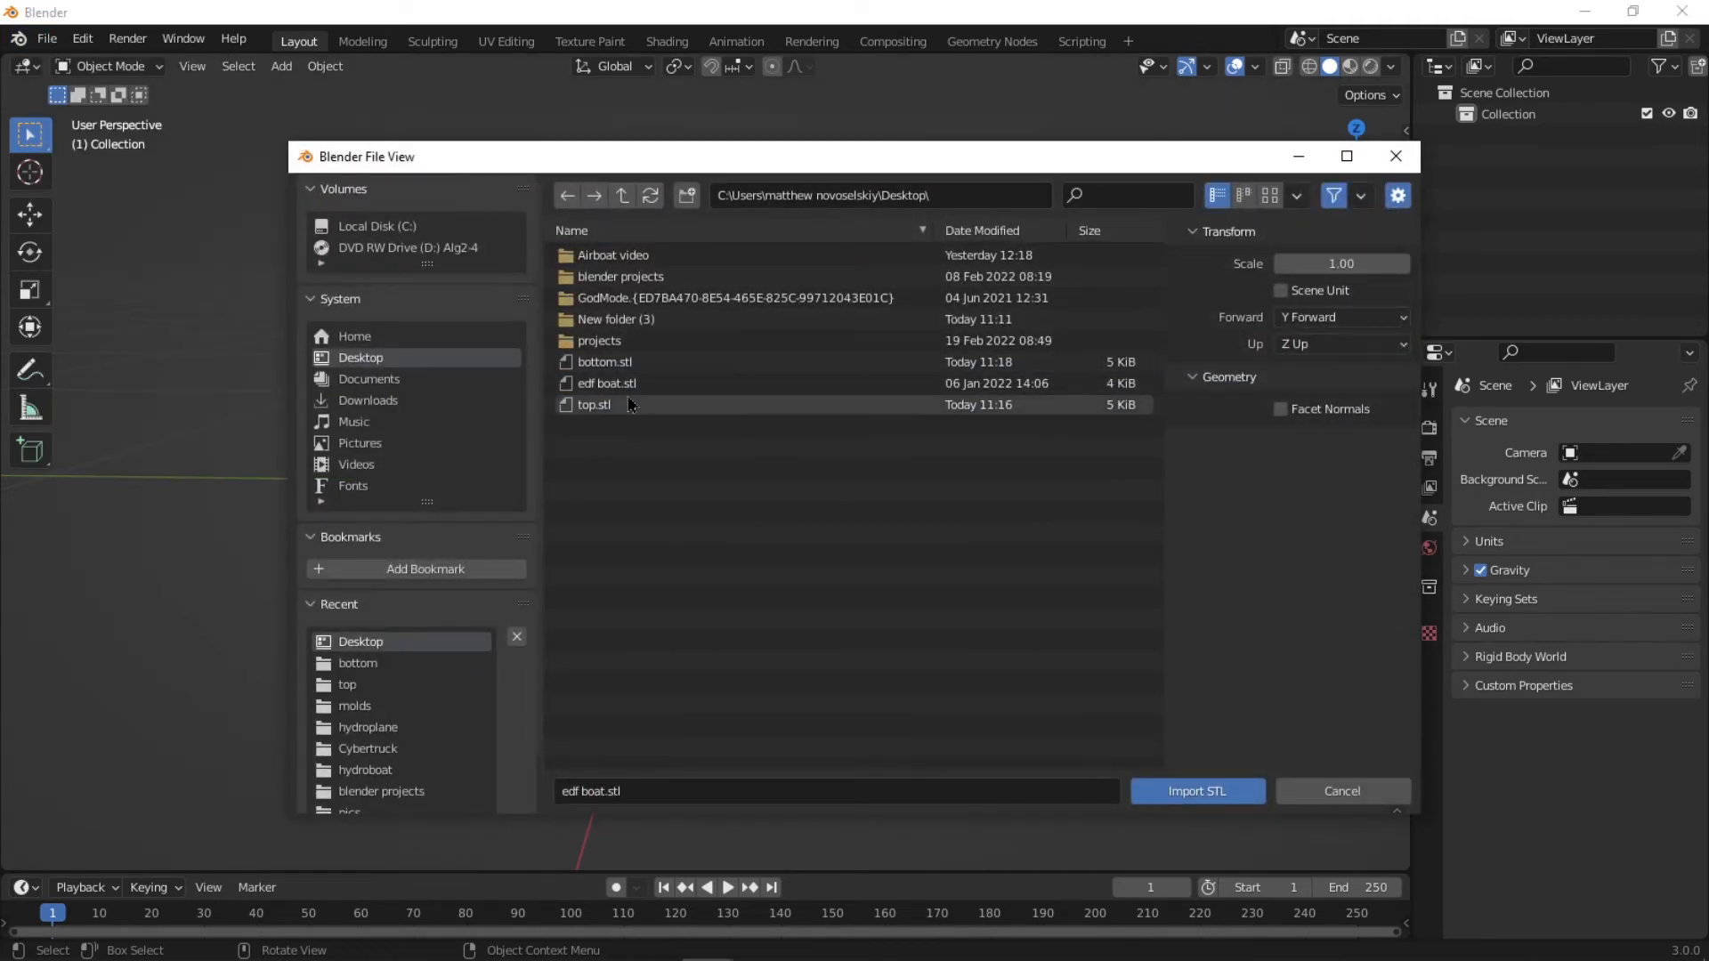
click(606, 405)
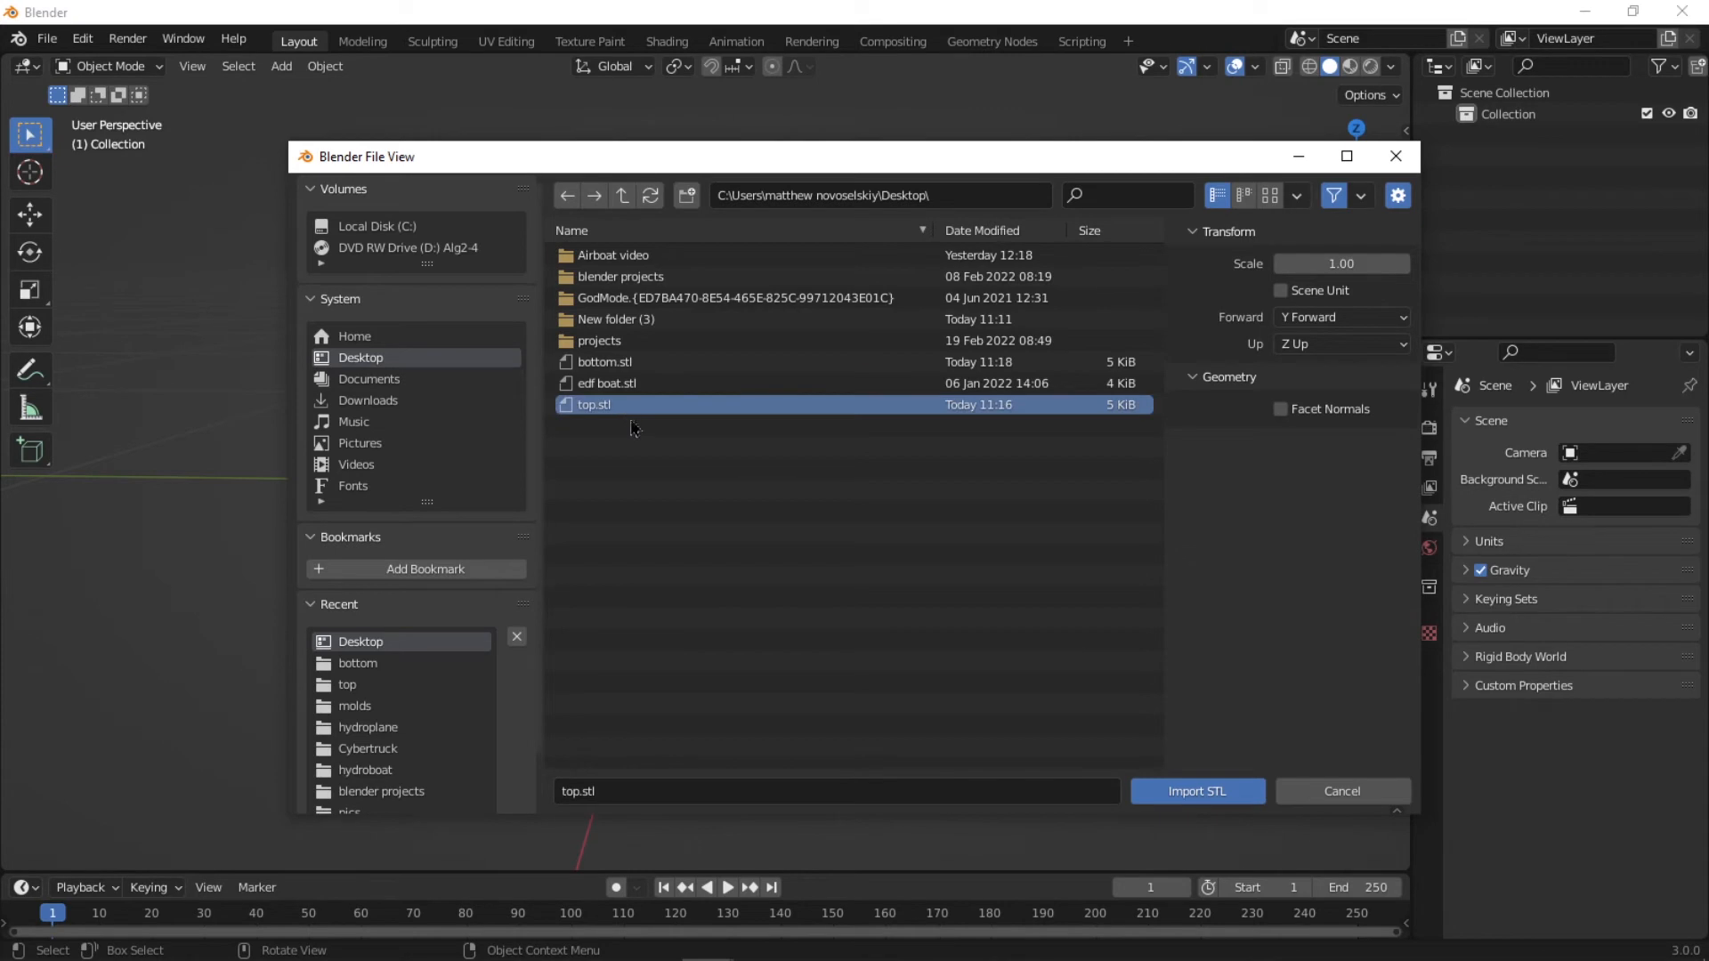
click(1176, 793)
scroll(763, 633, up, 3)
middle_drag(763, 633, 679, 664)
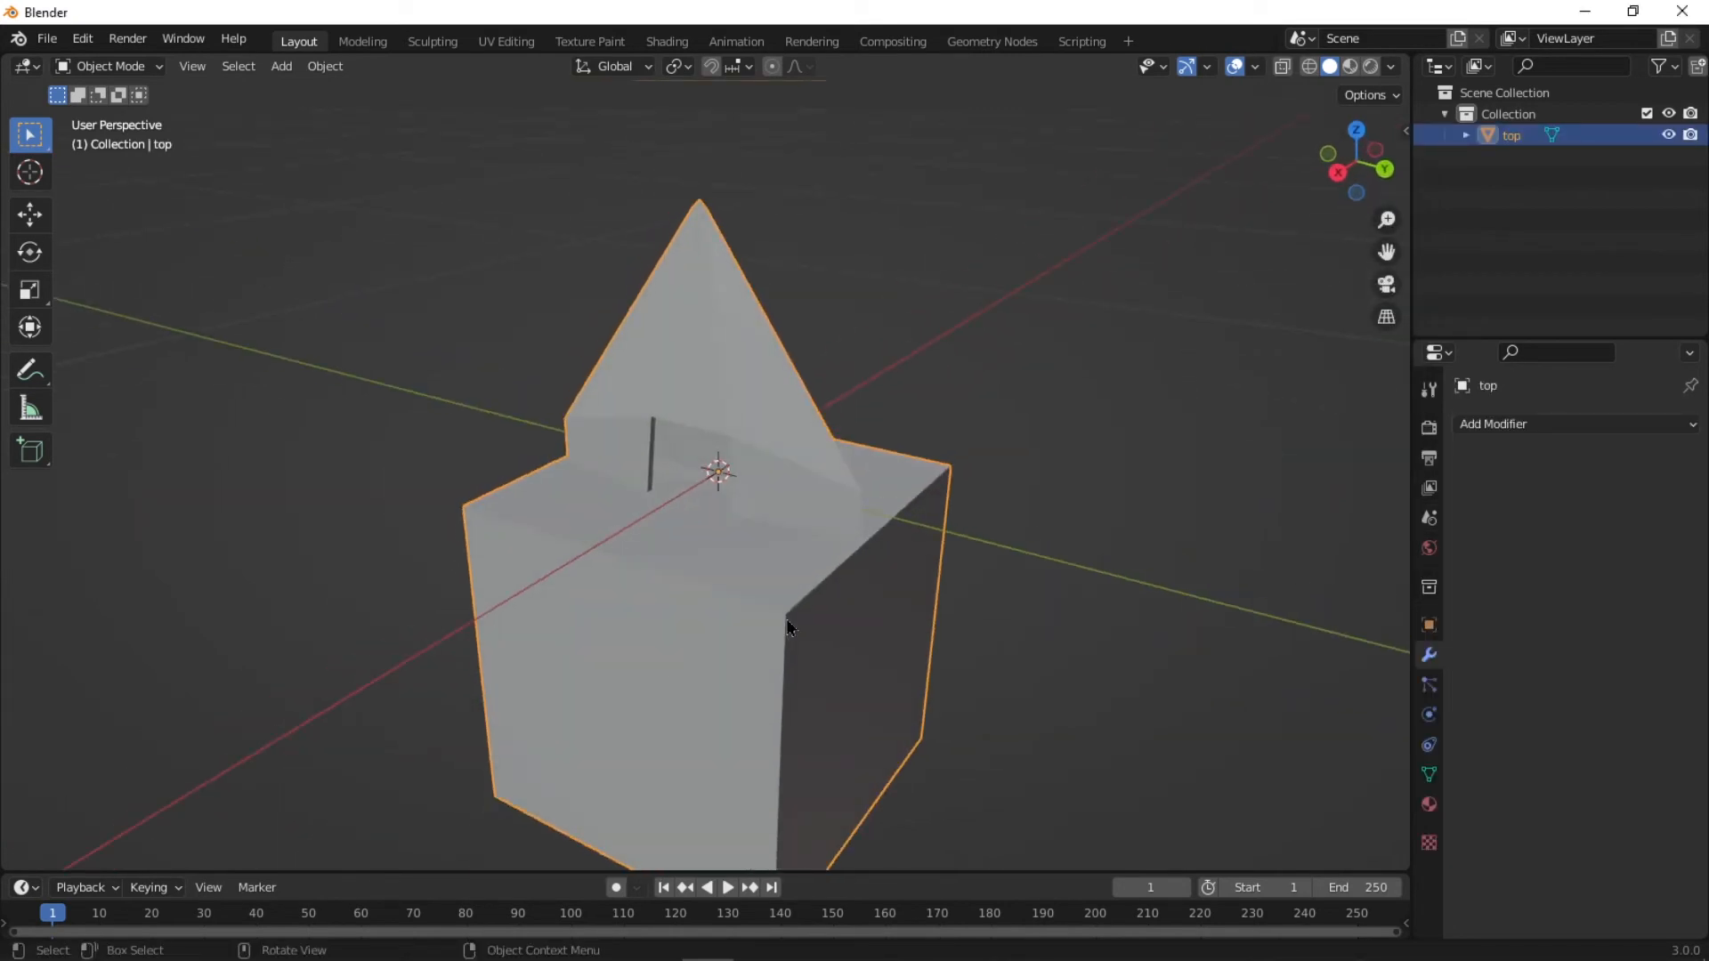
Select all geometry linked to the leftover cube in the top mesh and delete its vertices, keeping only the boat section.
key(Tab)
middle_drag(846, 600, 217, 297)
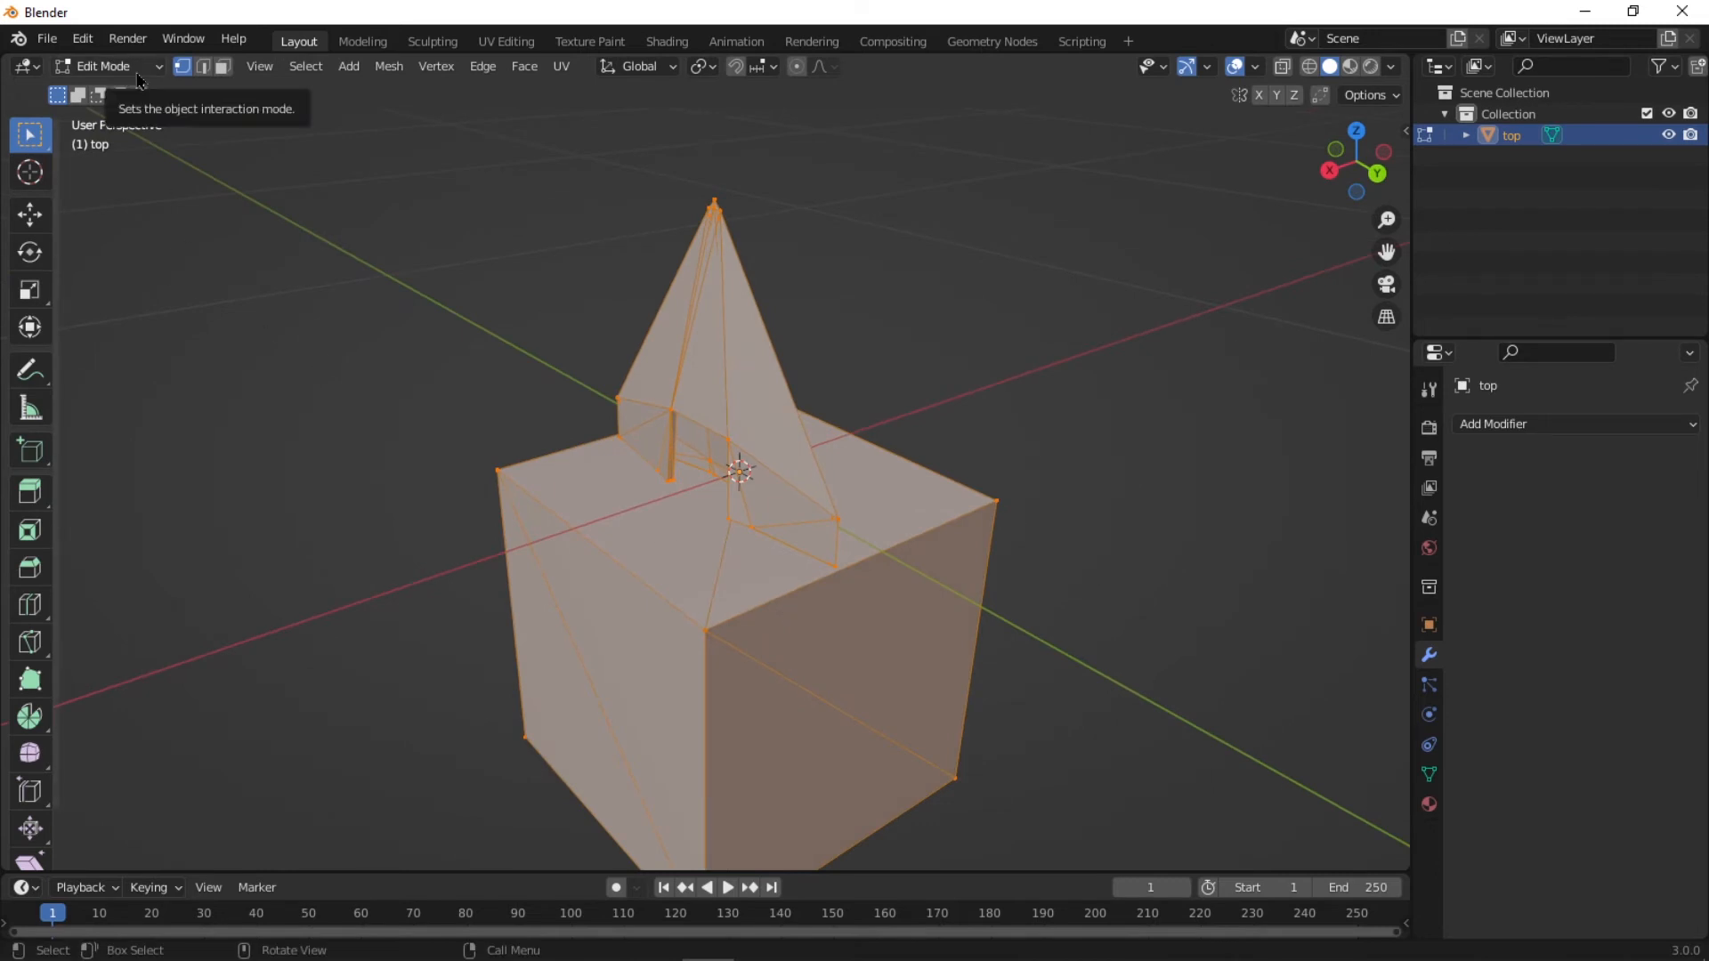
click(709, 627)
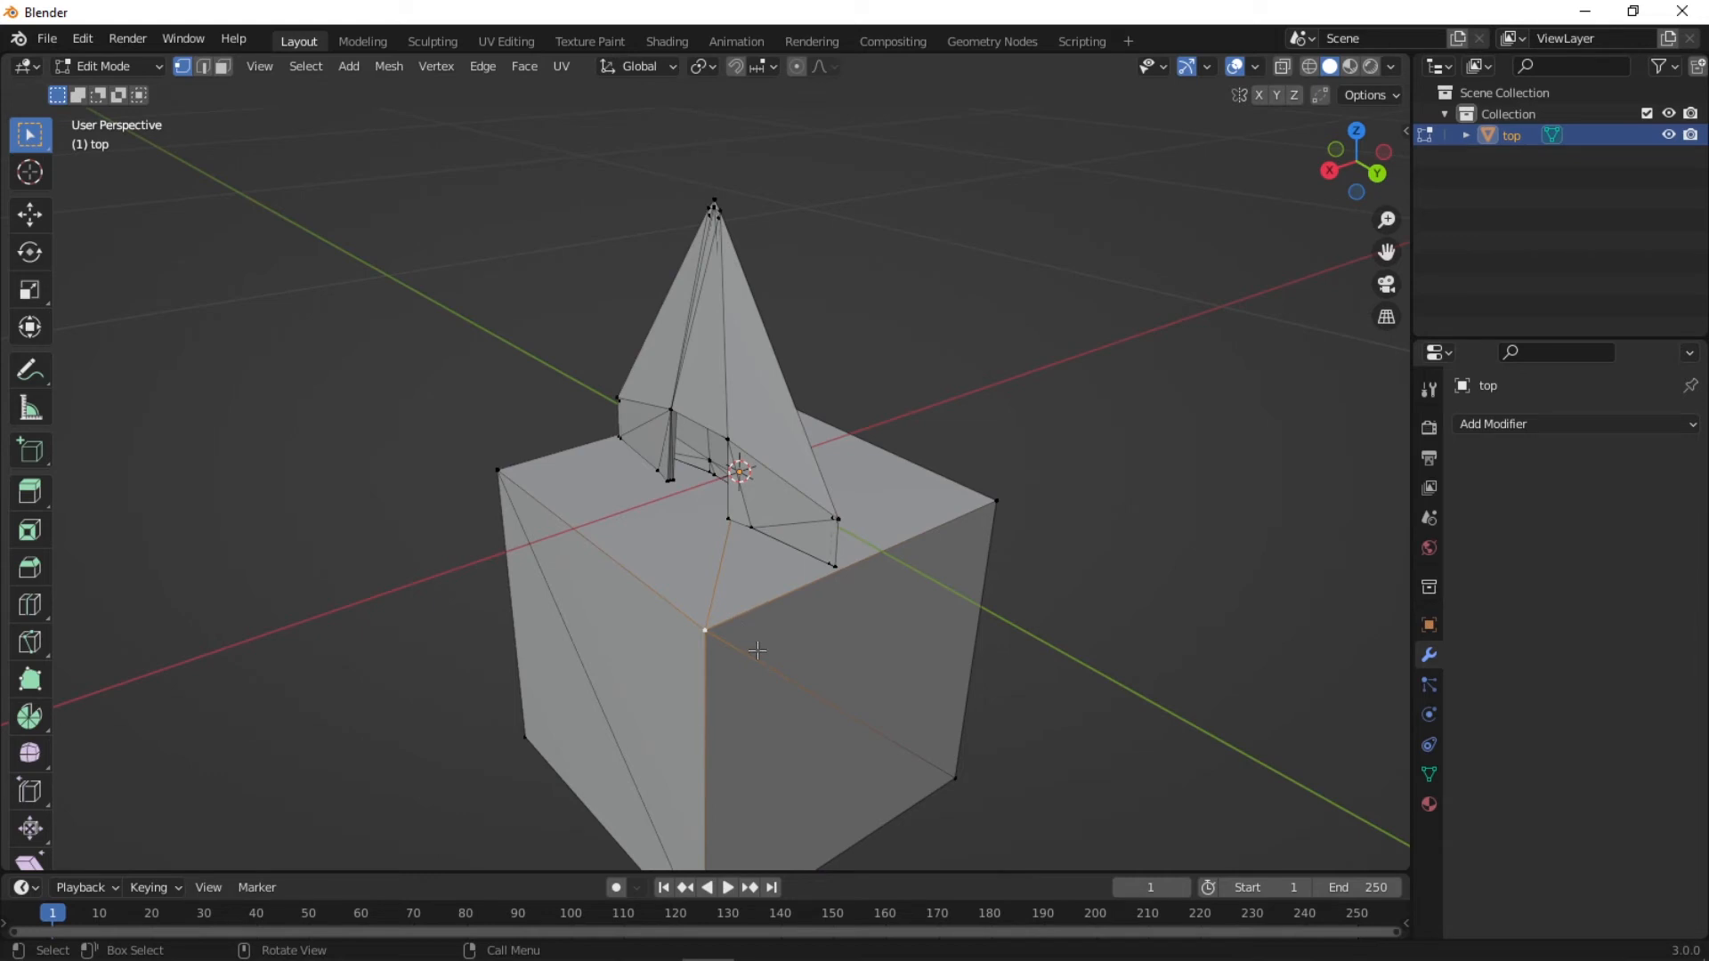
key(ctrl)
key(ctrl+l)
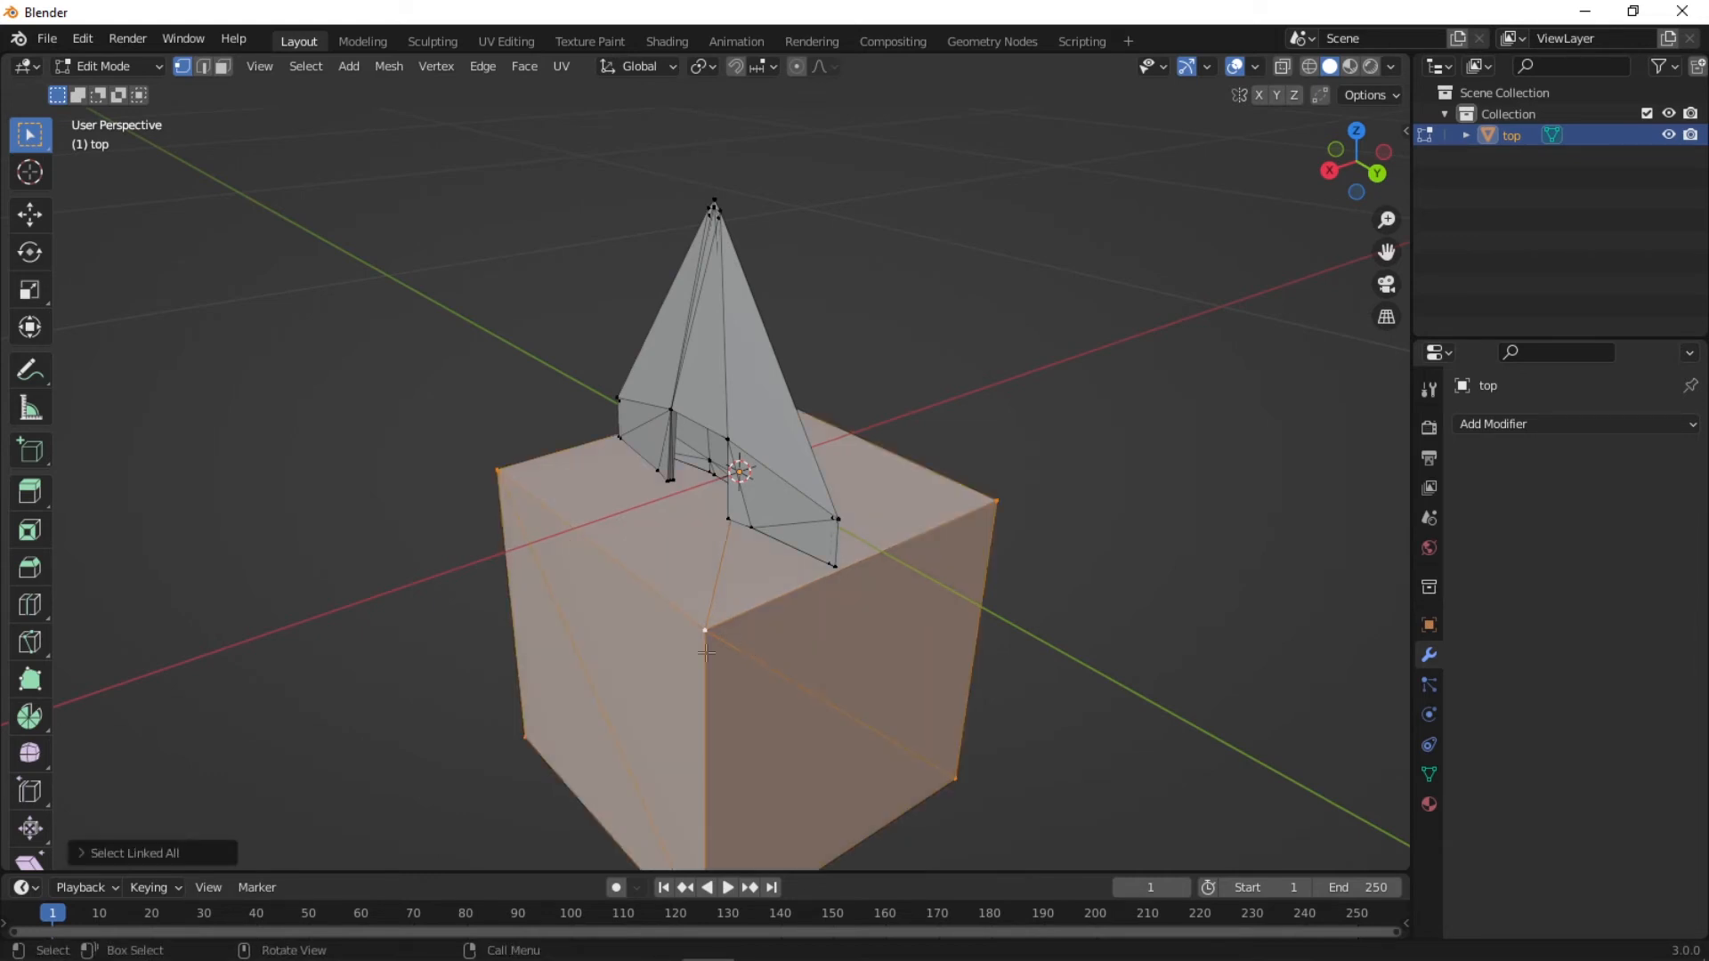
middle_drag(756, 649, 786, 688)
middle_drag(700, 642, 751, 595)
scroll(751, 595, up, 2)
middle_drag(763, 655, 752, 667)
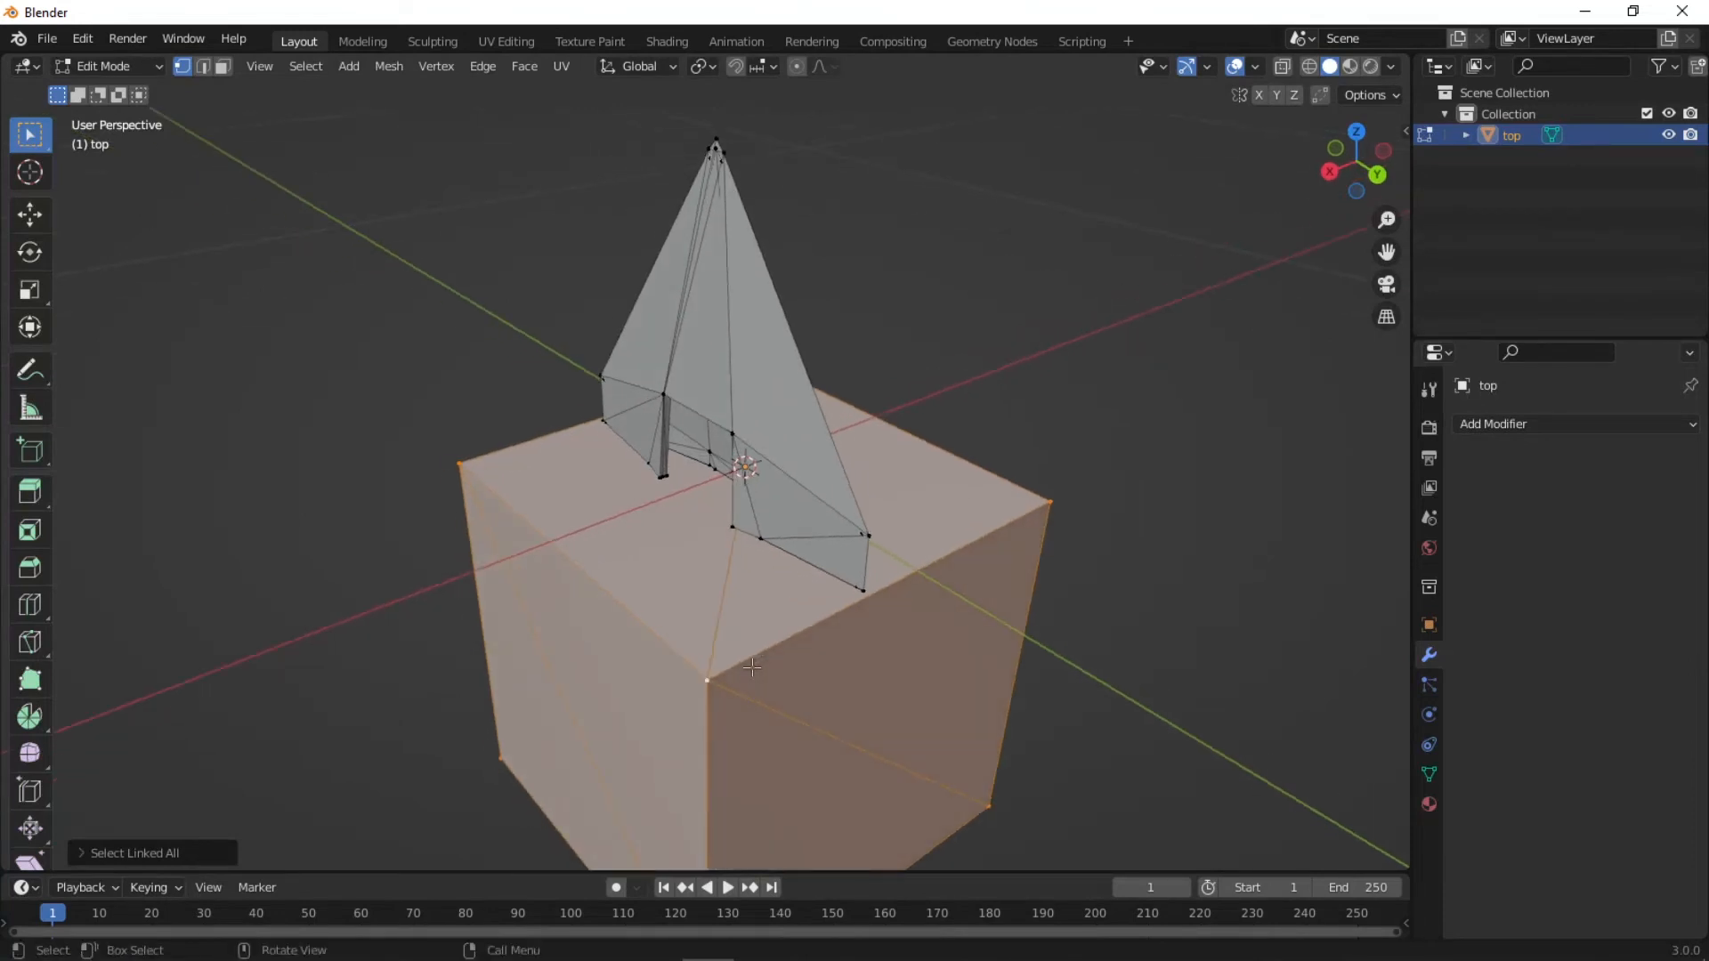
key(x)
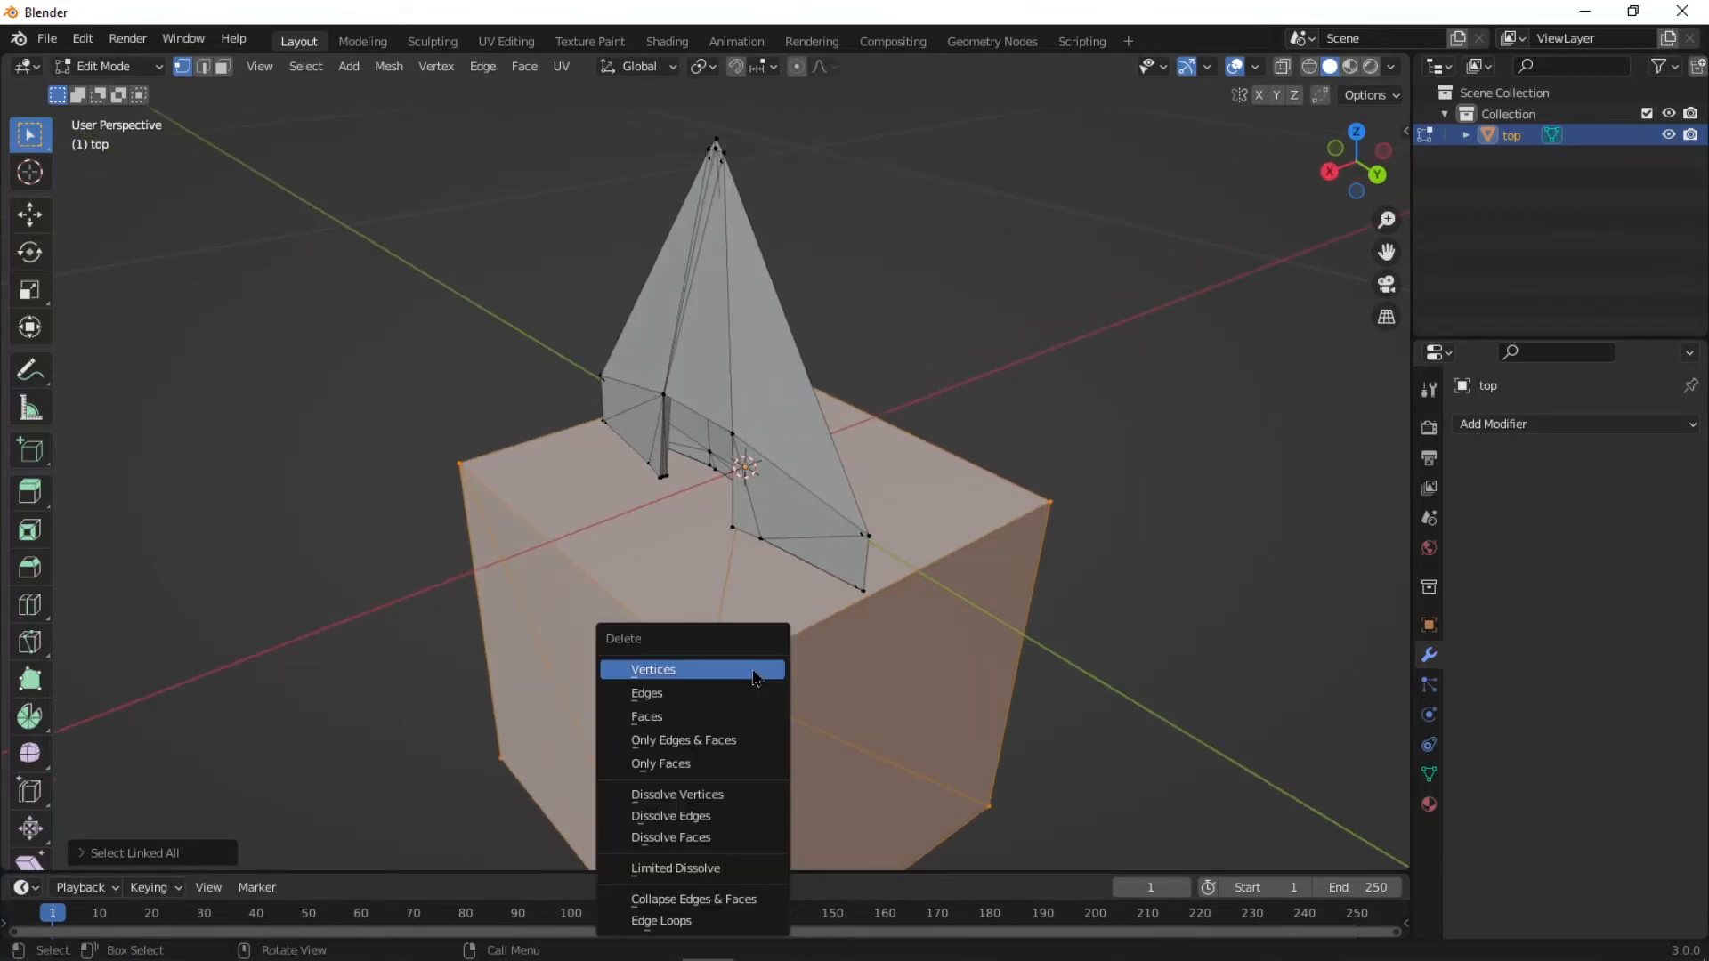
click(755, 679)
middle_drag(671, 633, 728, 599)
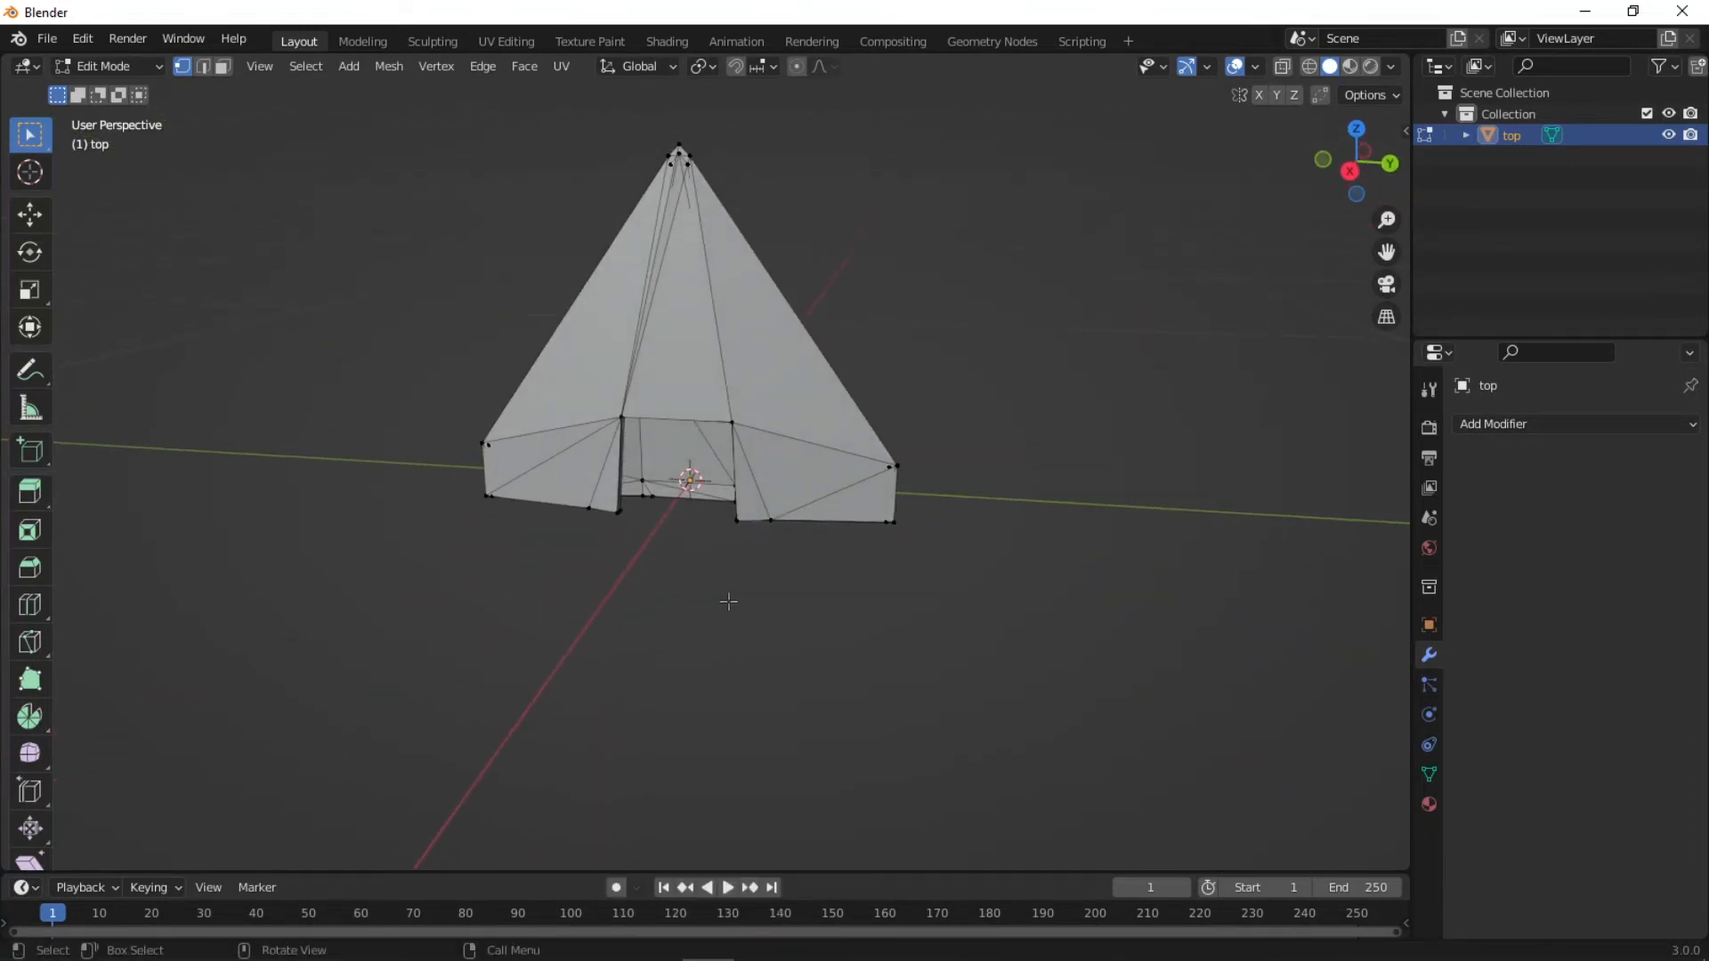
Return to Object Mode and export the cleaned top section to the Desktop as an STL file, overwriting top.stl.
key(Tab)
click(453, 349)
click(48, 40)
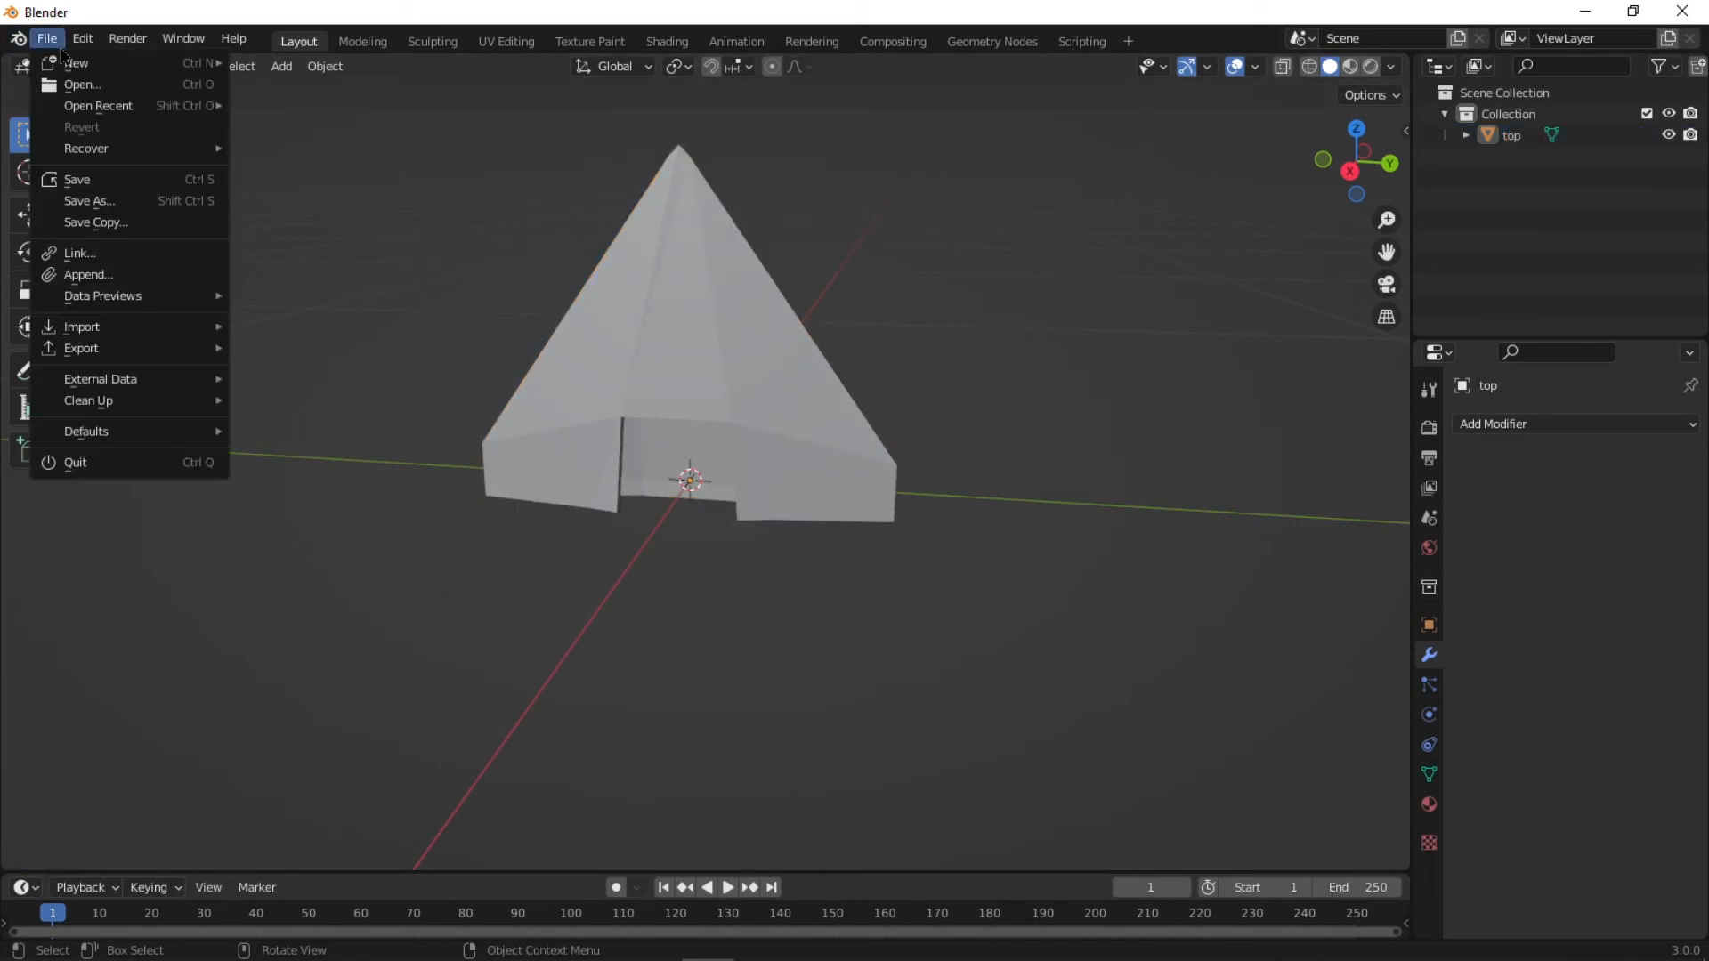
mouse_move(105, 352)
click(295, 502)
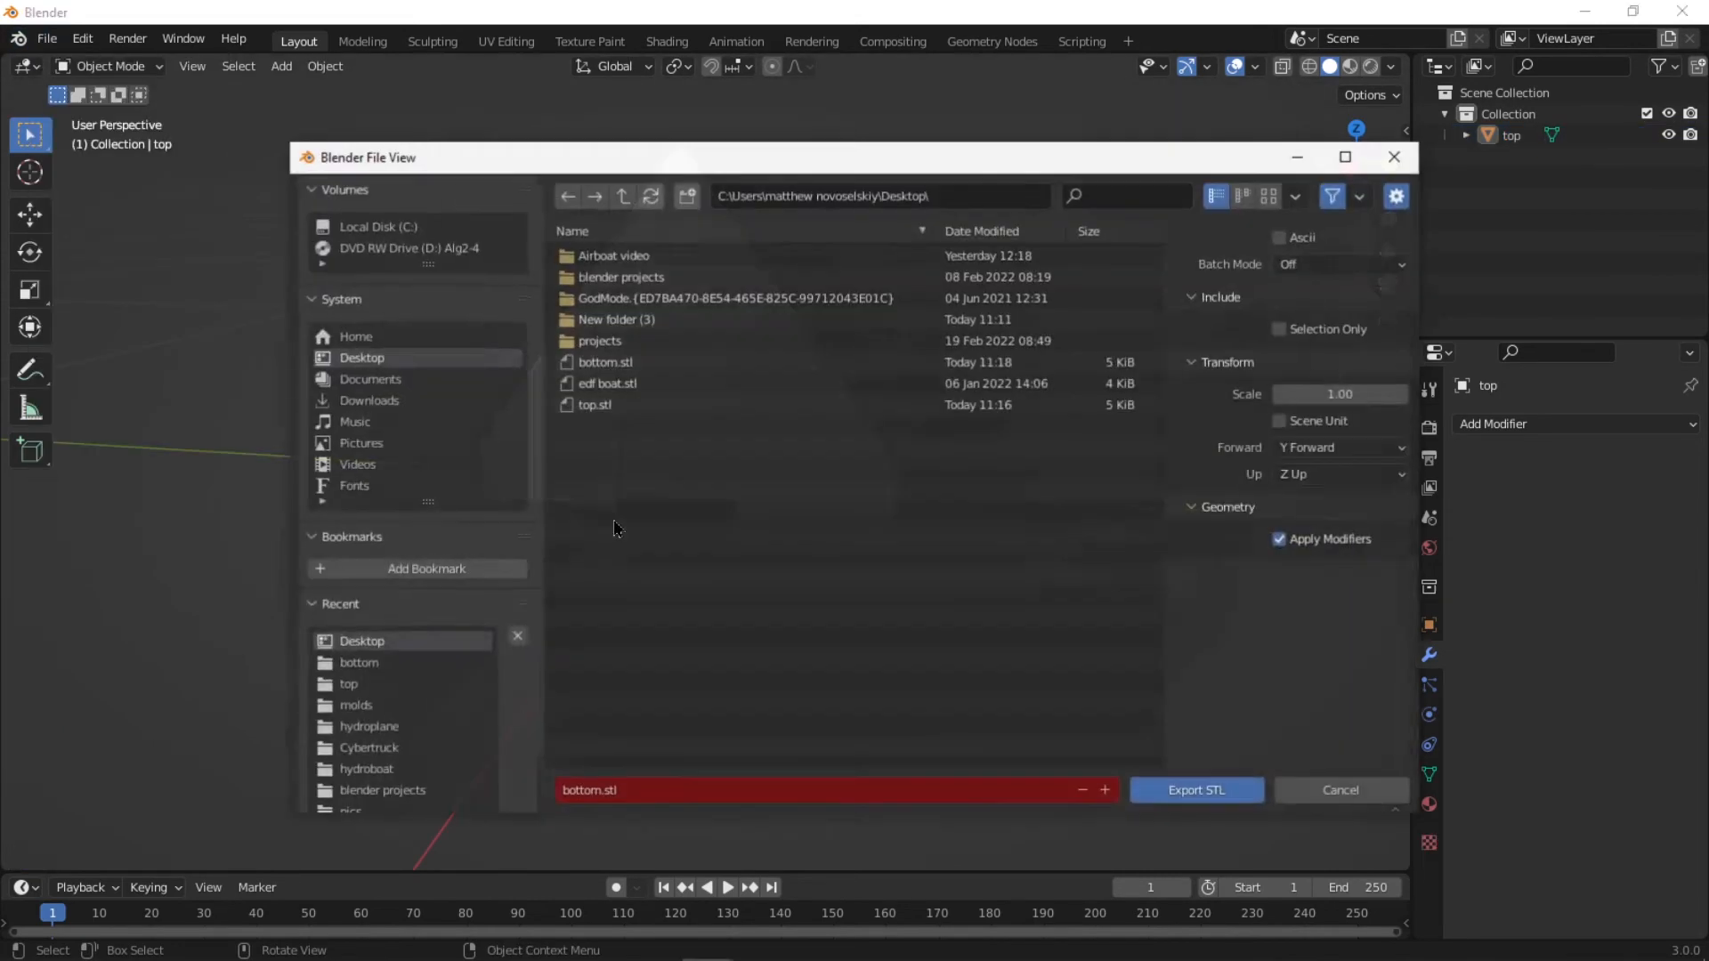
click(657, 793)
text(top)
key(Return)
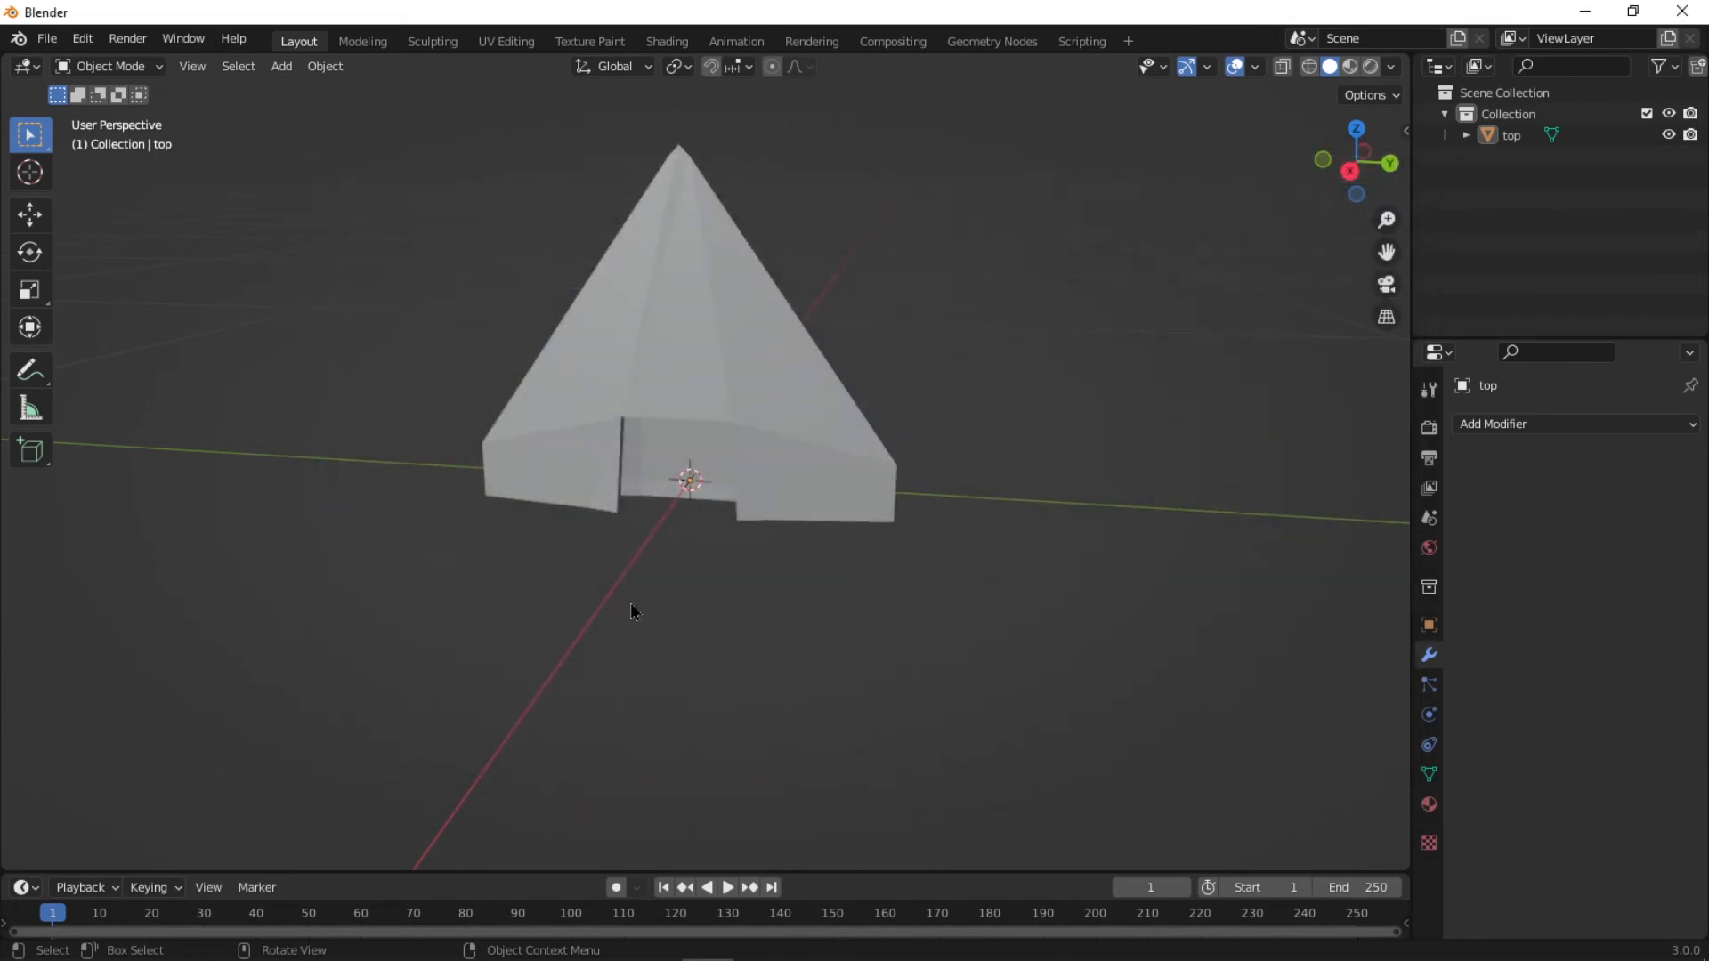
Delete the top section from the scene and import bottom.stl from the Desktop.
click(702, 347)
key(x)
click(702, 345)
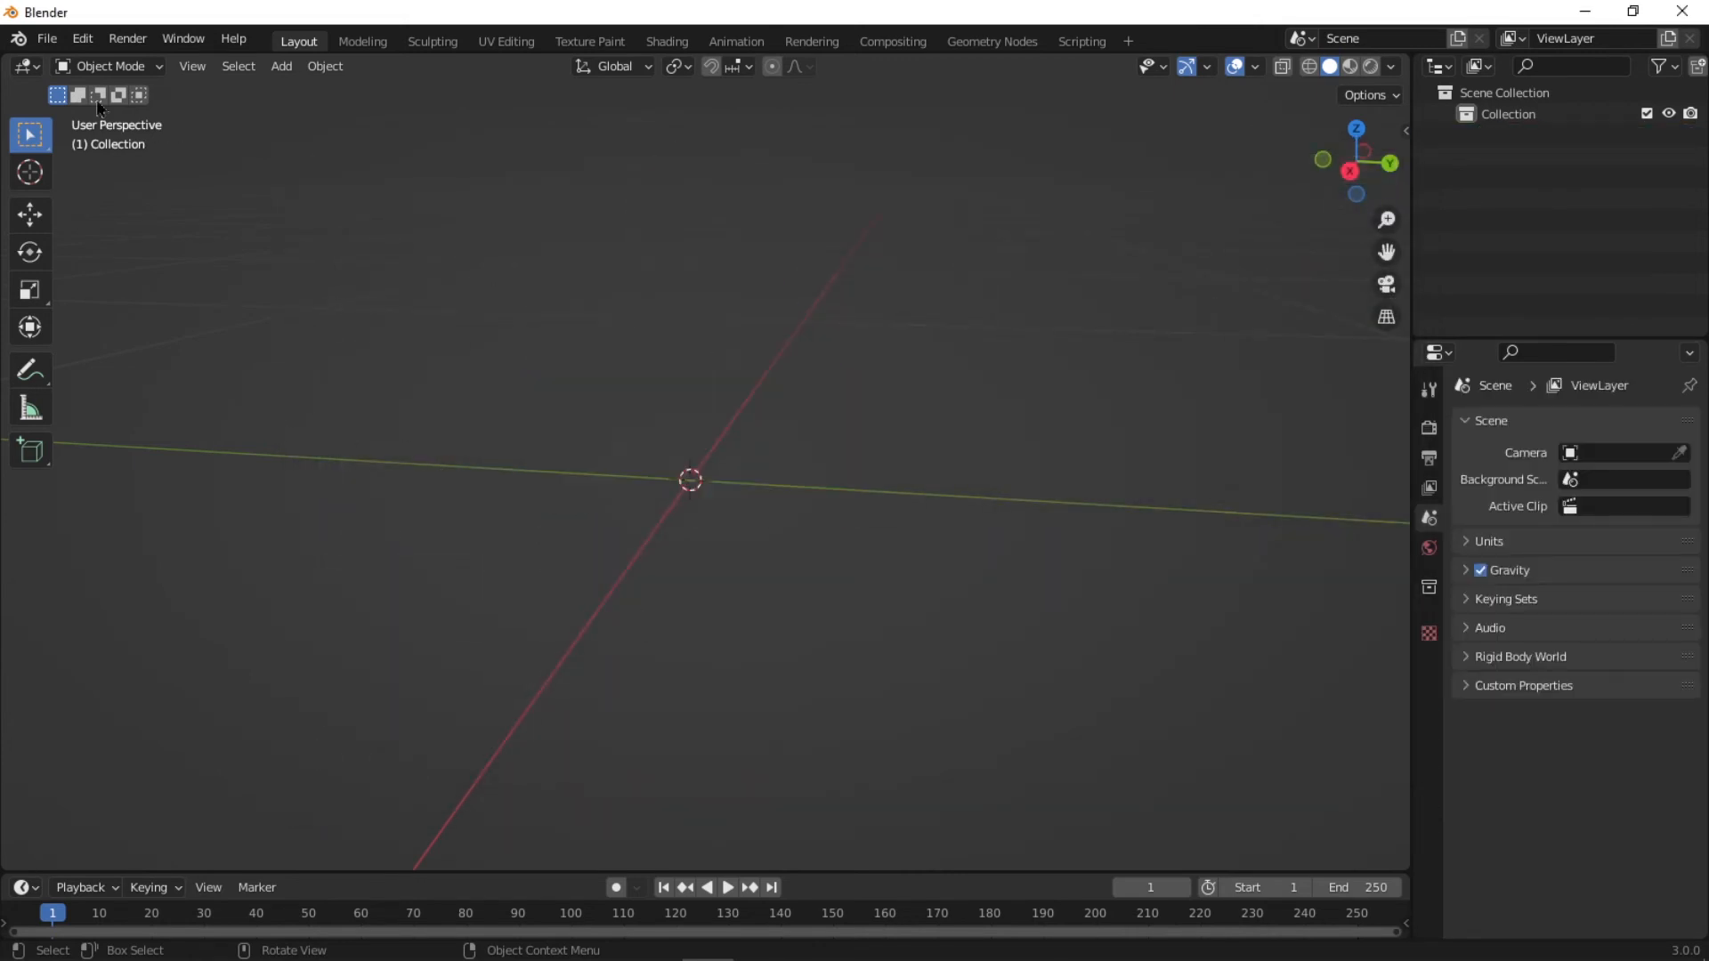
click(49, 41)
mouse_move(129, 328)
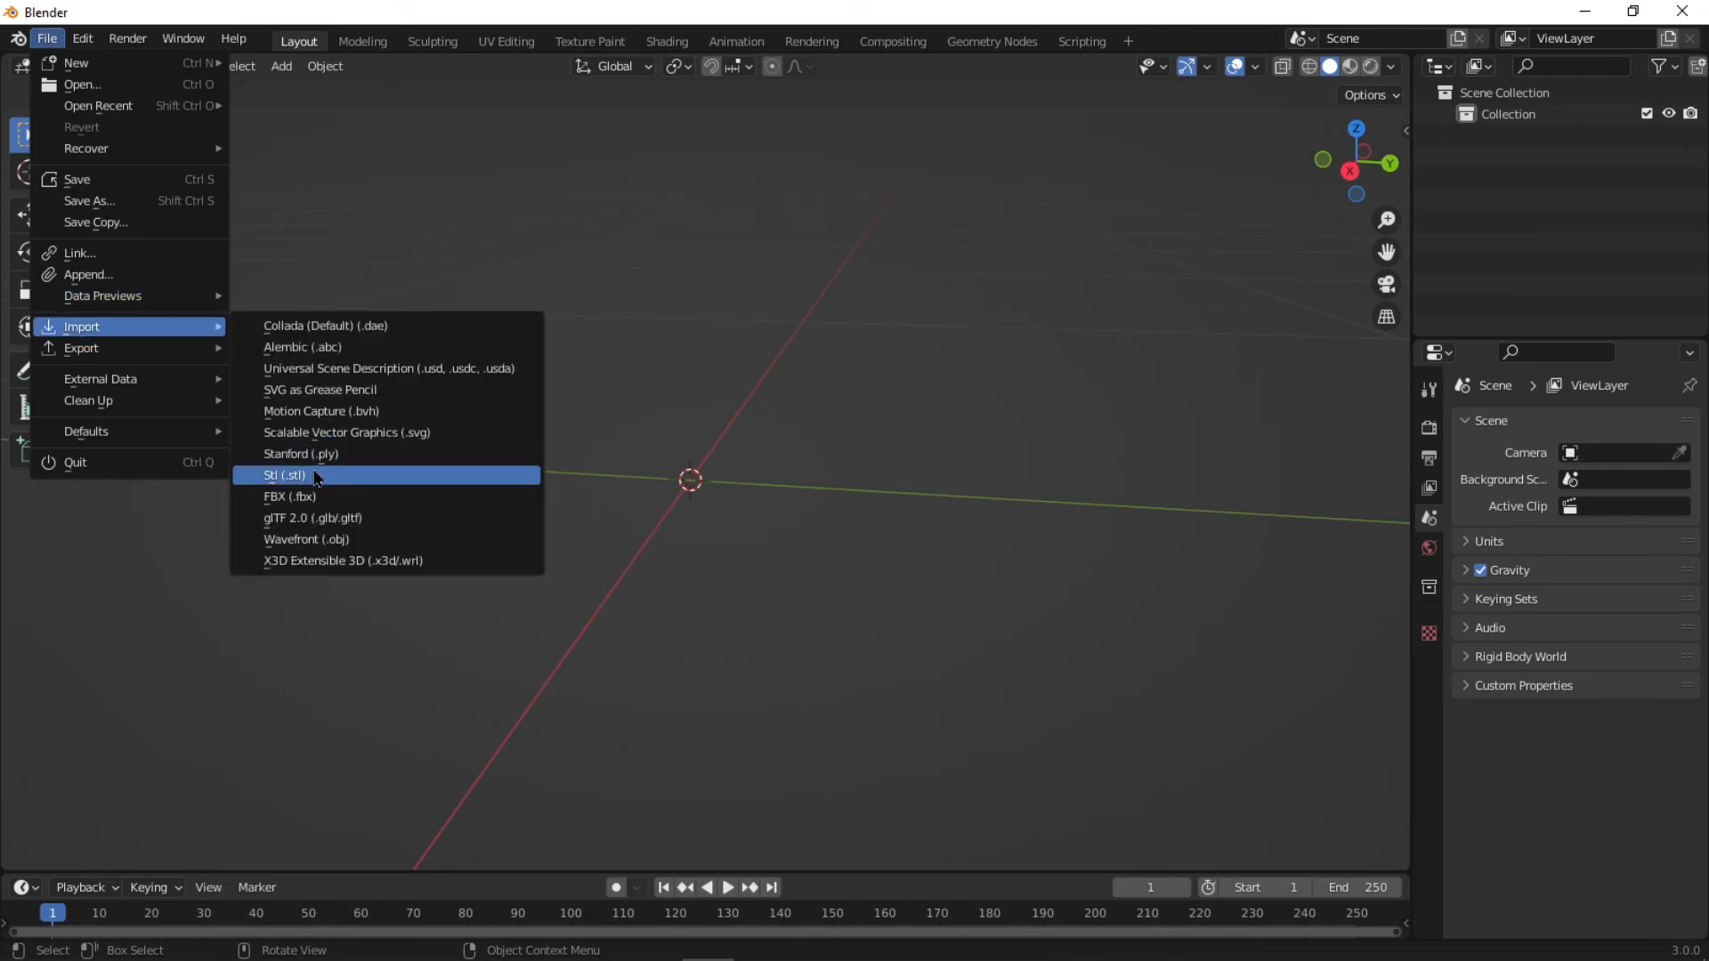
click(525, 476)
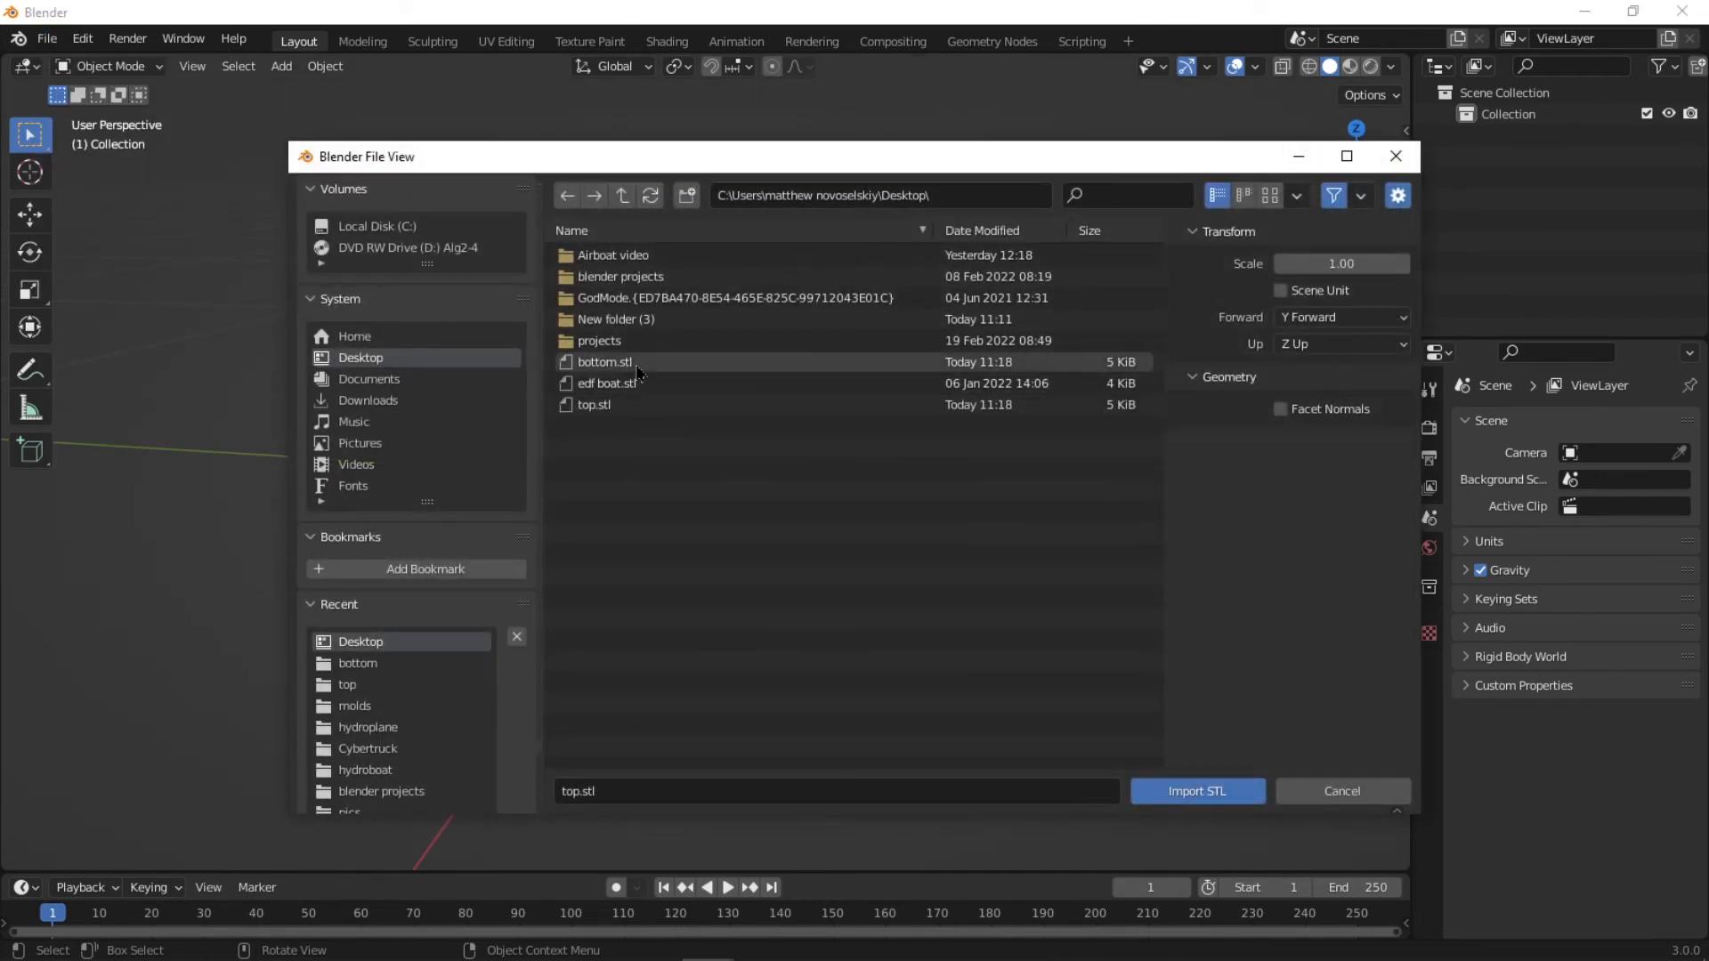
click(614, 361)
click(1197, 791)
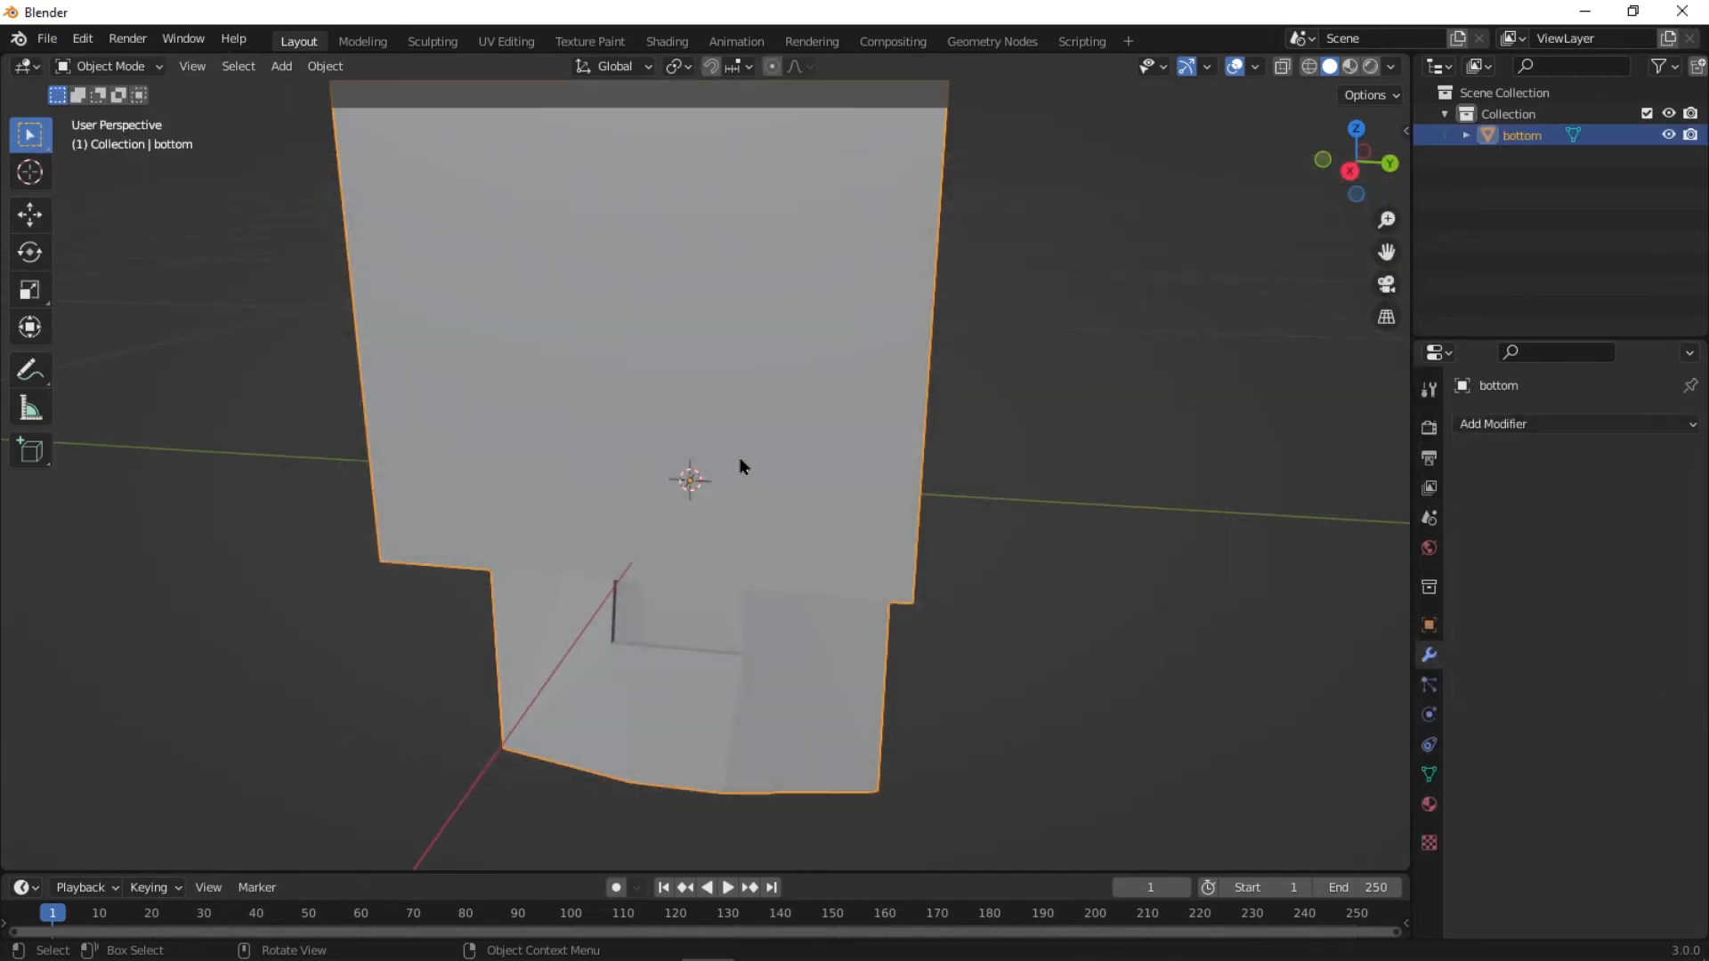
Delete the vertices of the leftover cube linked within the bottom mesh and return to Object Mode.
key(Tab)
middle_drag(895, 549, 991, 483)
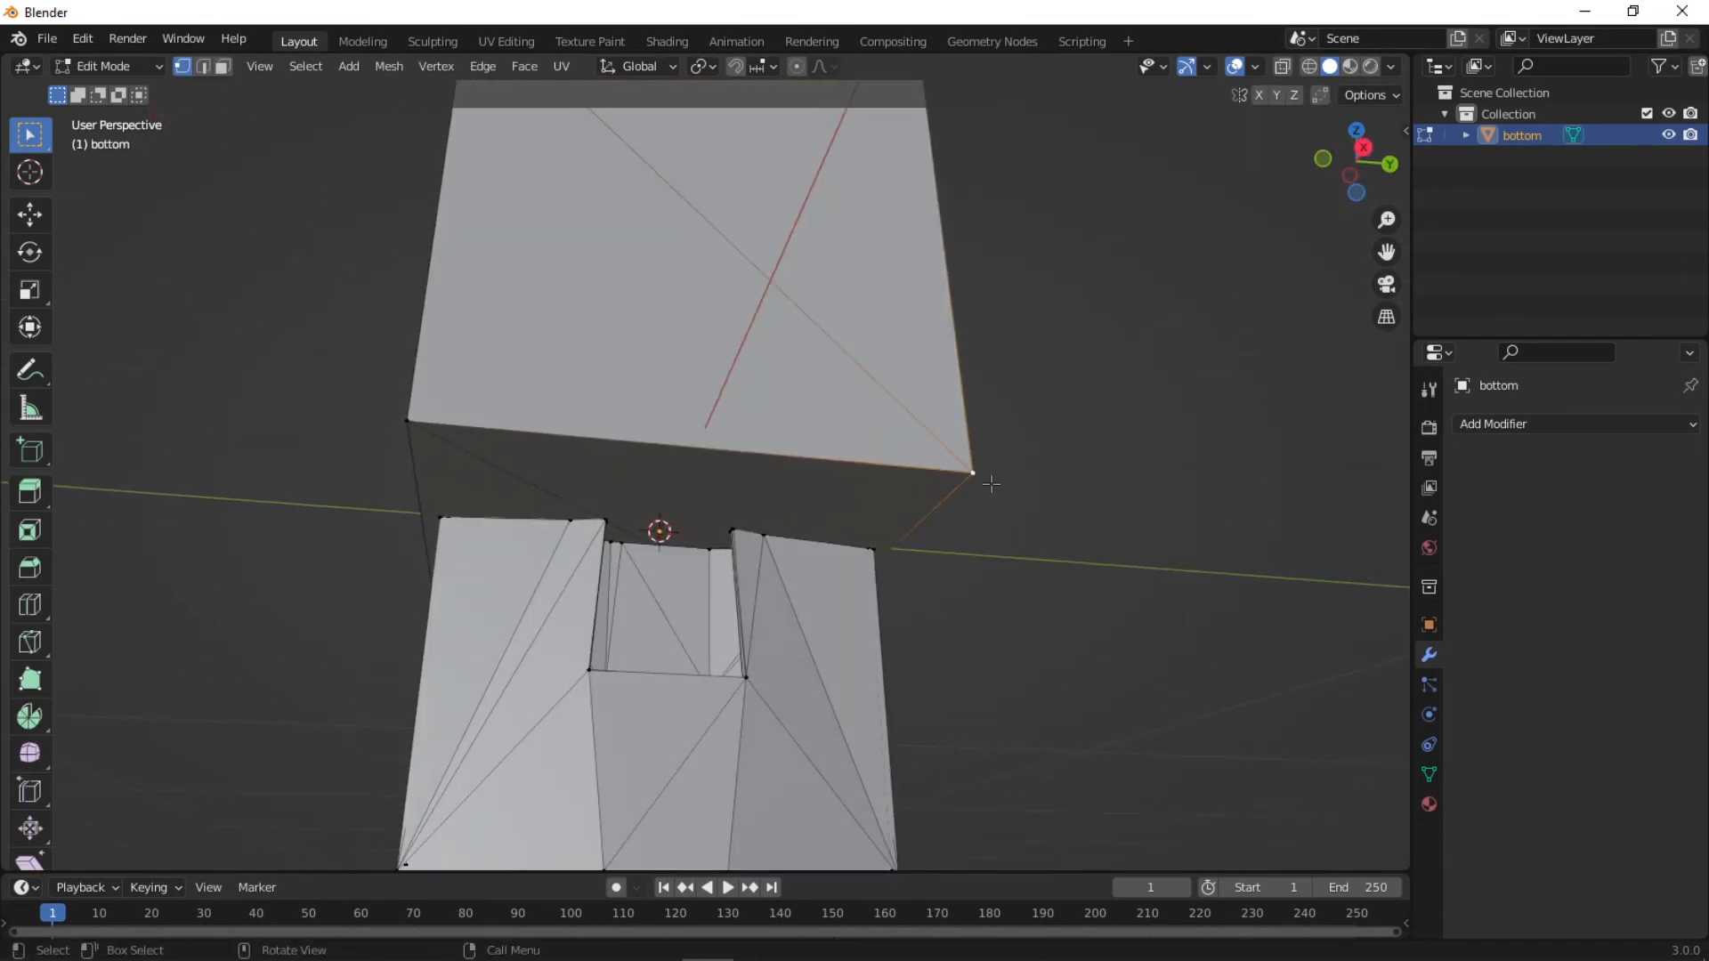
key(ctrl)
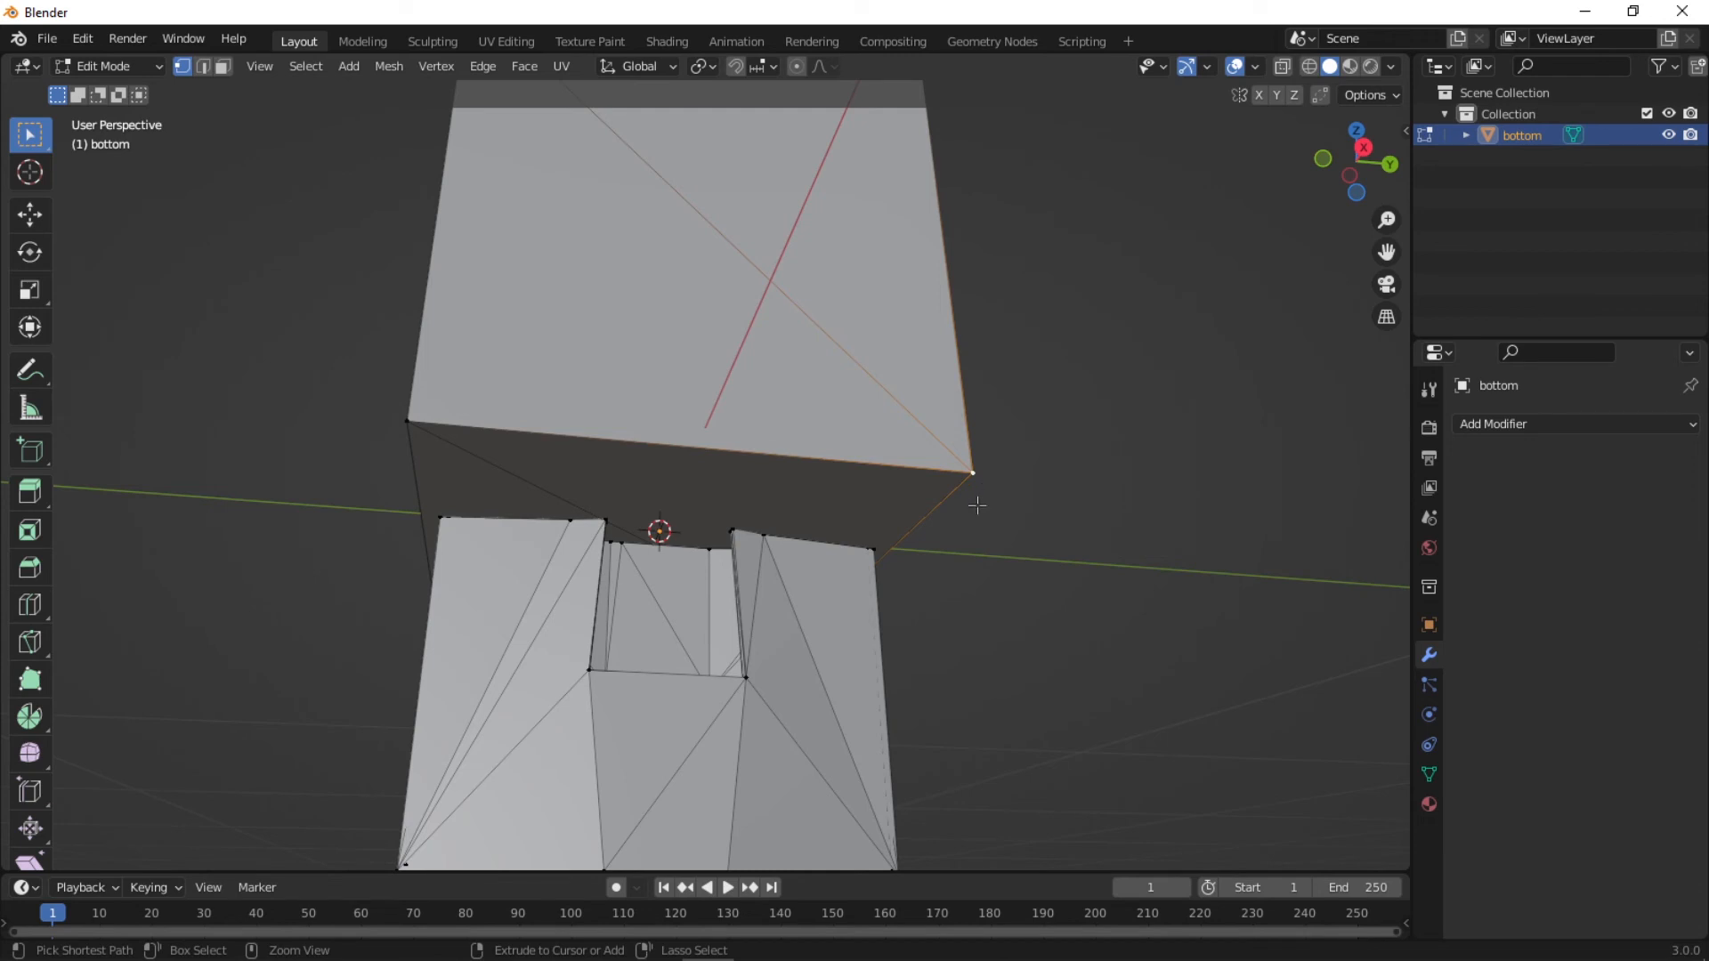
key(ctrl+l)
key(x)
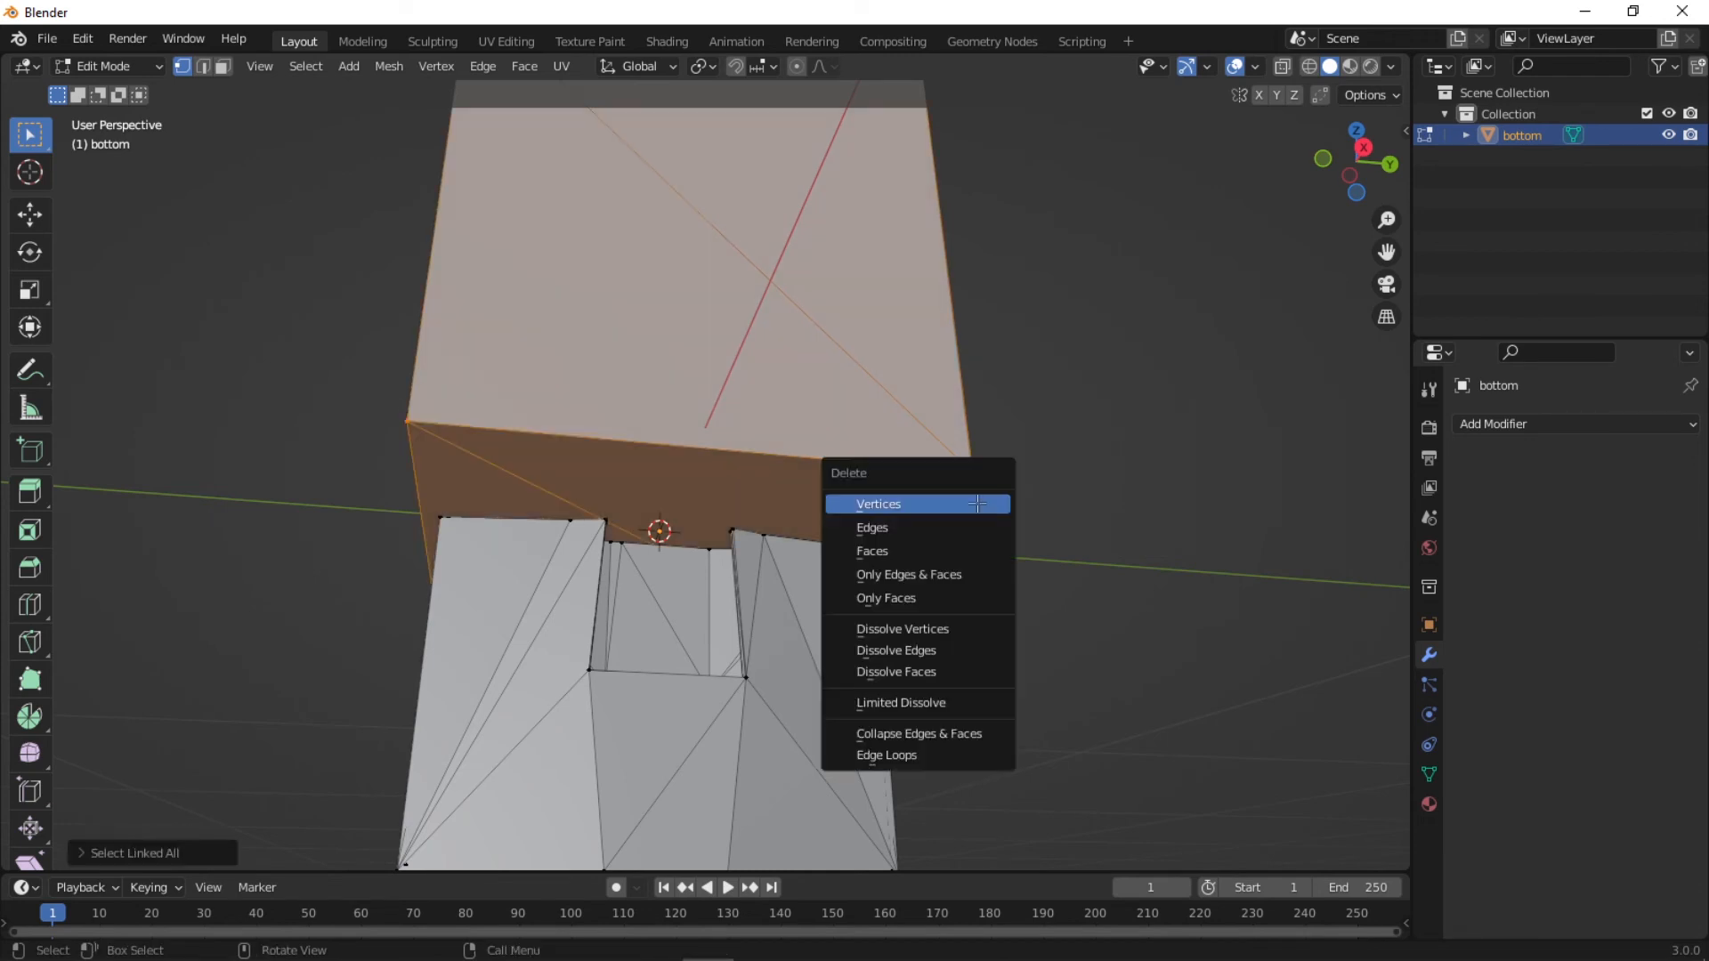
click(977, 504)
middle_drag(695, 467, 676, 383)
key(Tab)
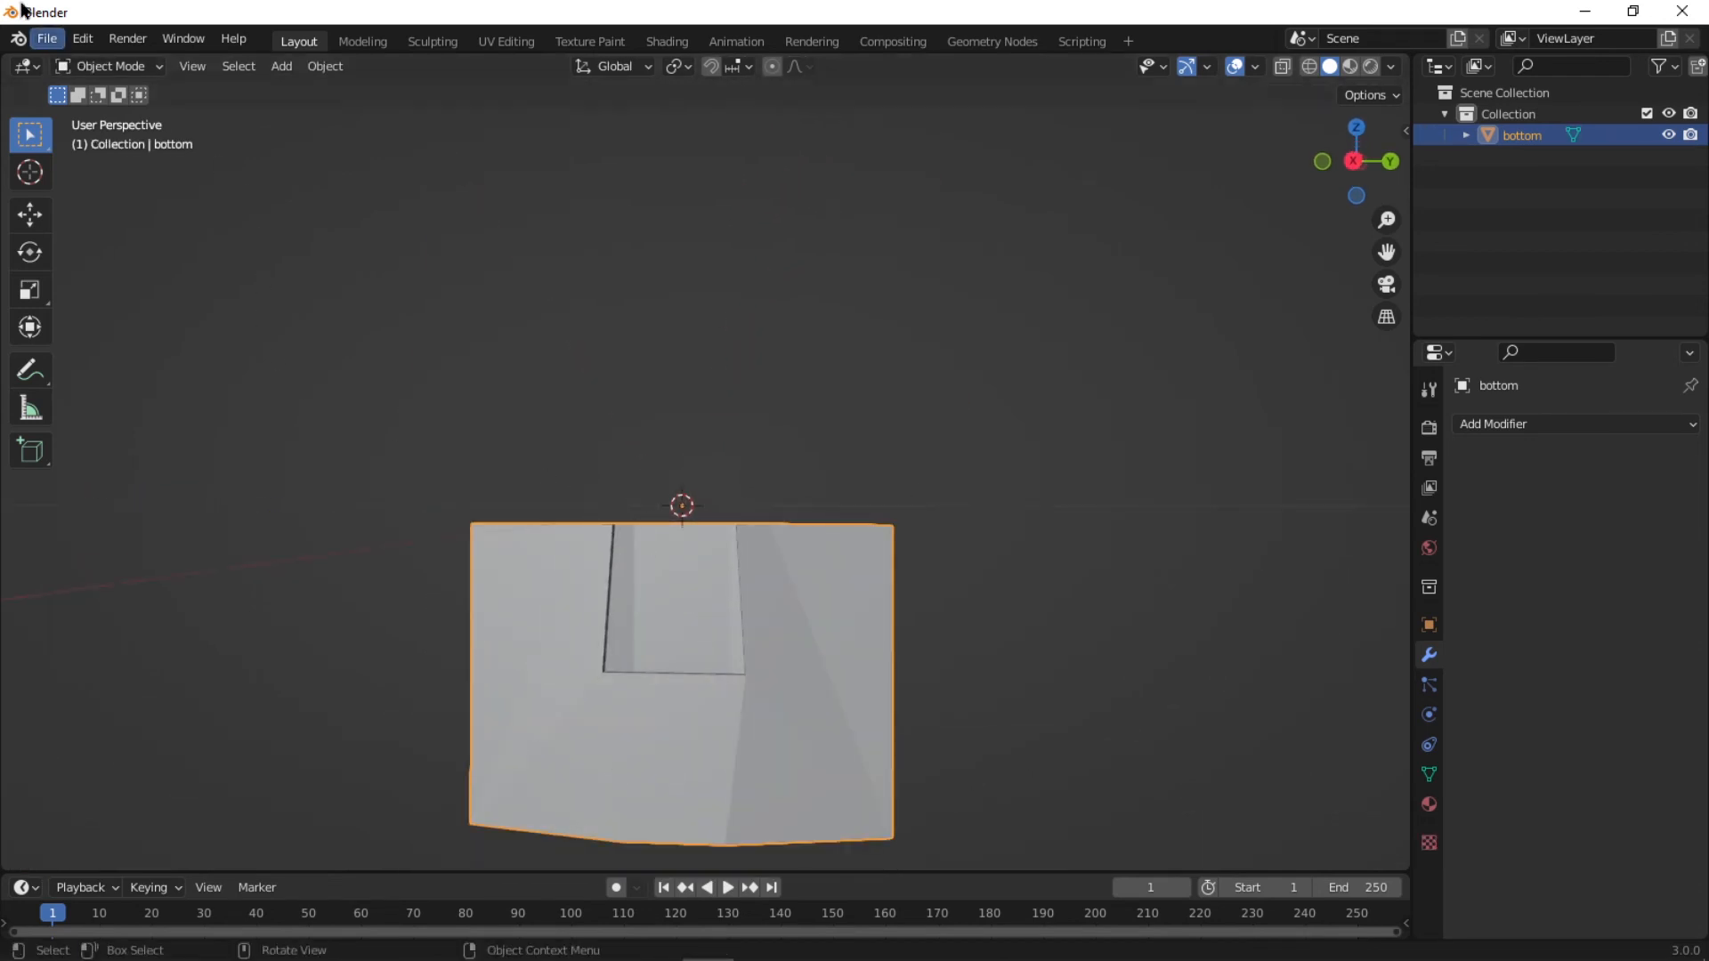
Export the cleaned bottom section to the Desktop as an STL file, overwriting bottom.stl, and delete the section from the scene.
click(47, 40)
mouse_move(111, 356)
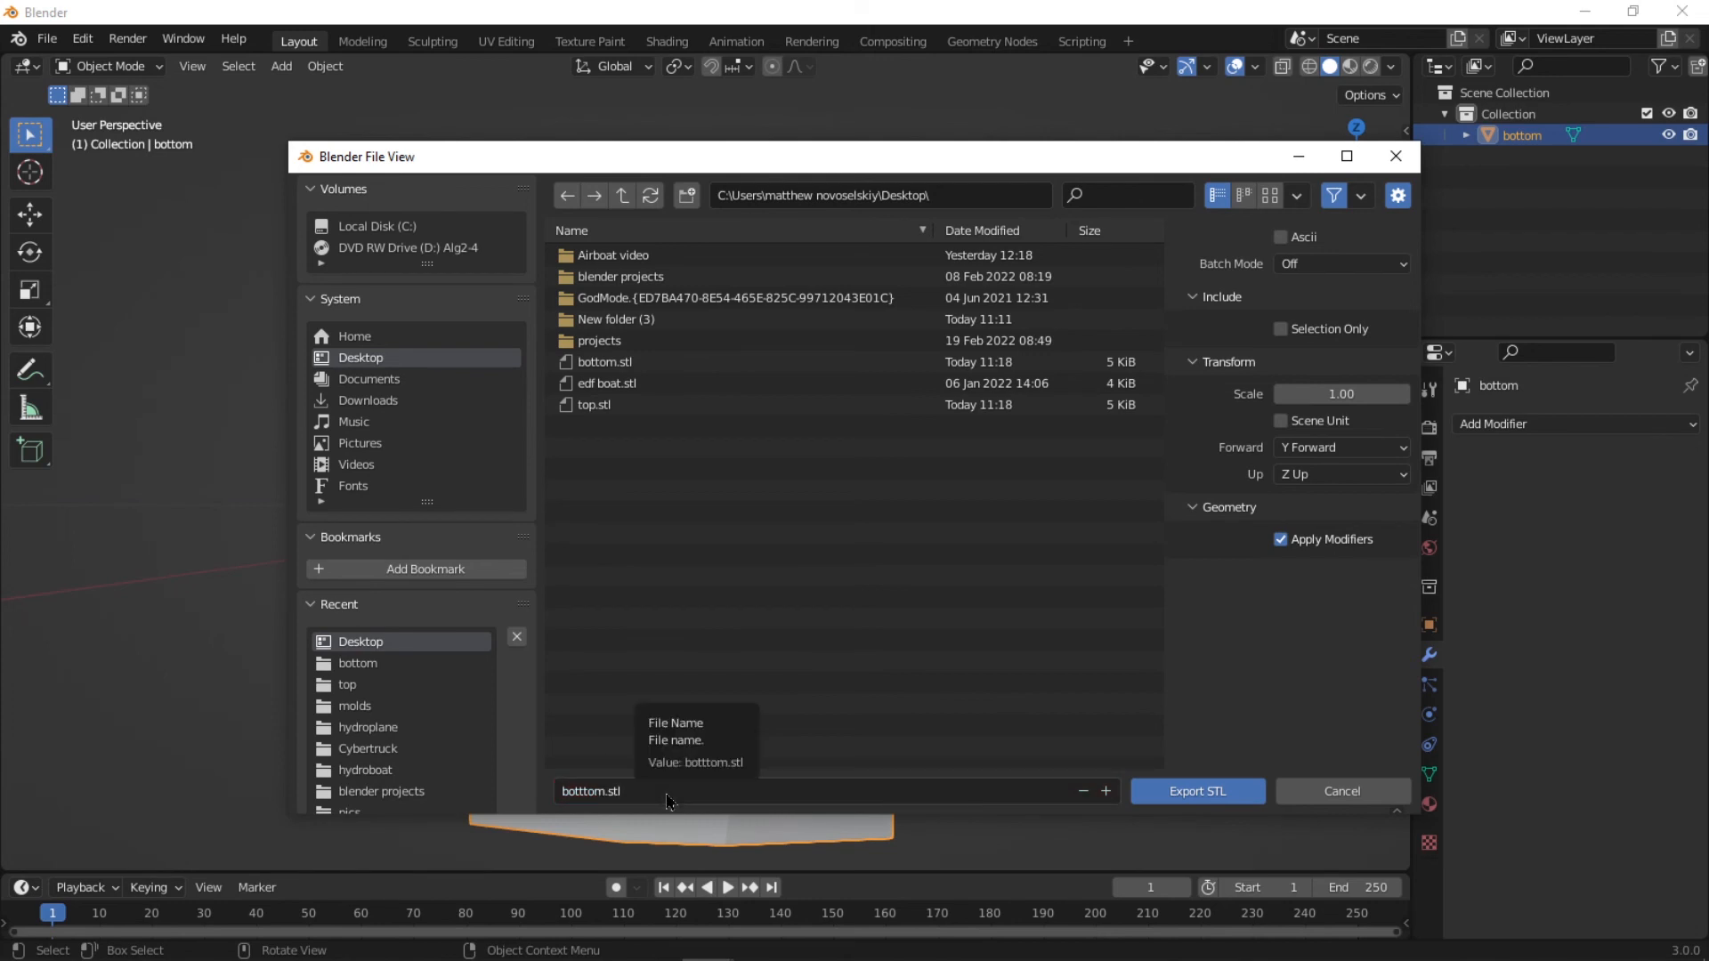
click(669, 796)
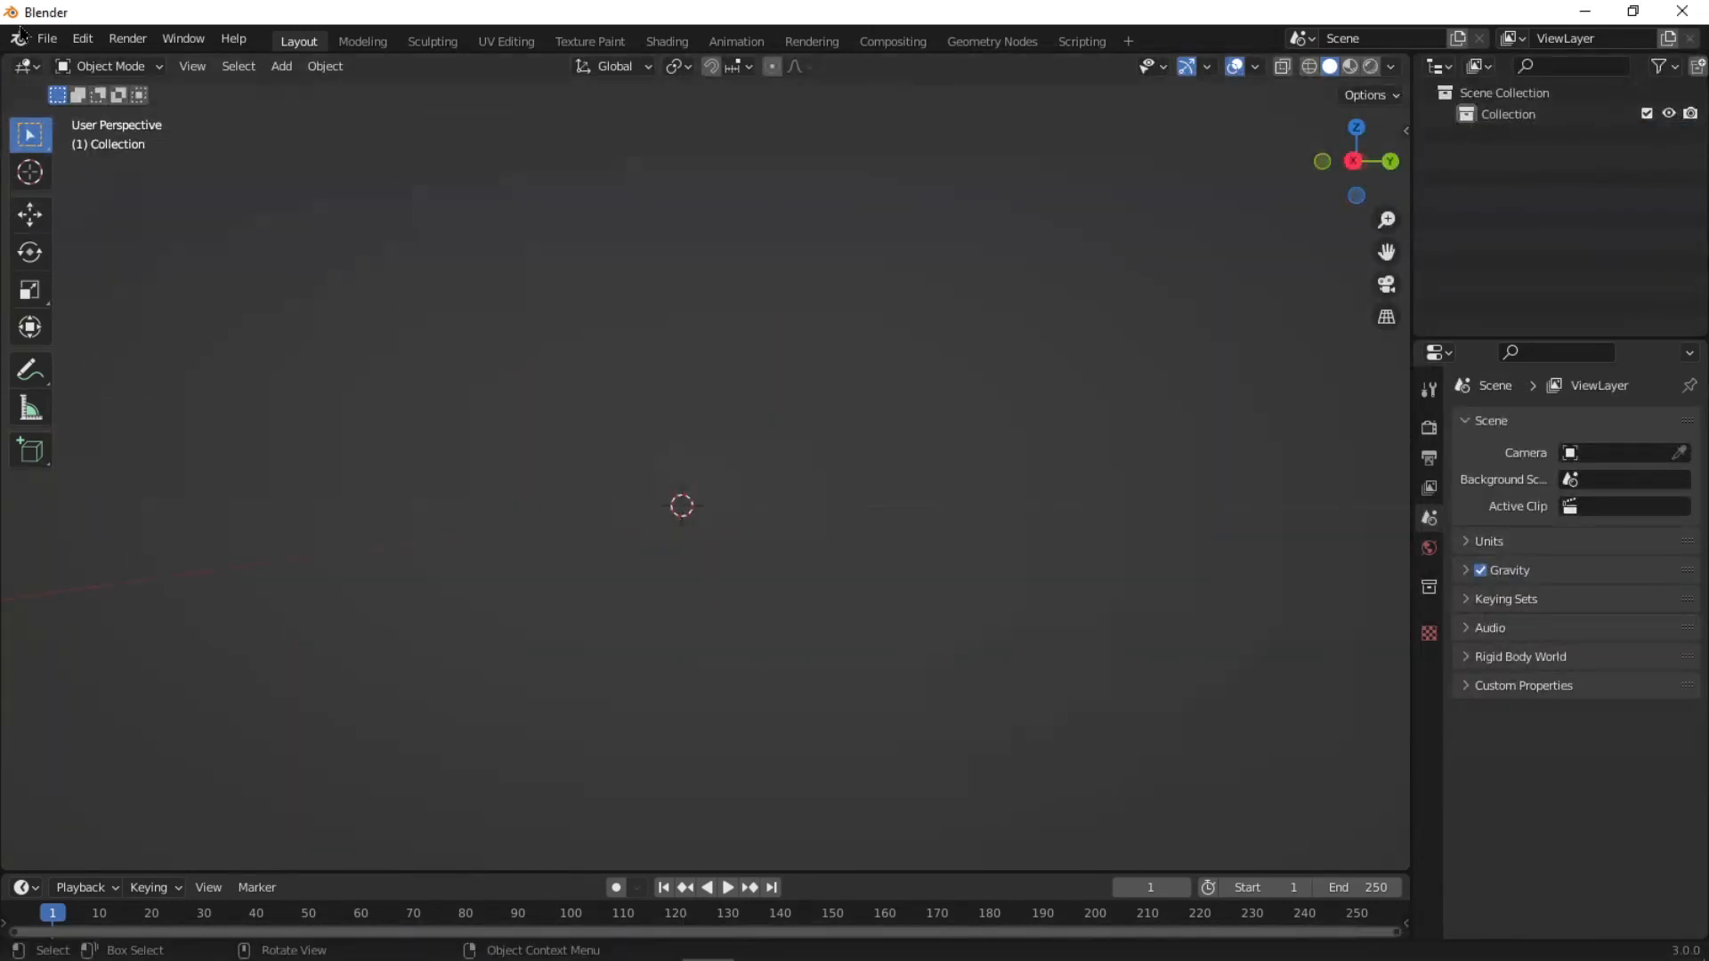
Import top.stl and bottom.stl together from the Desktop into the empty scene.
click(46, 38)
mouse_move(122, 327)
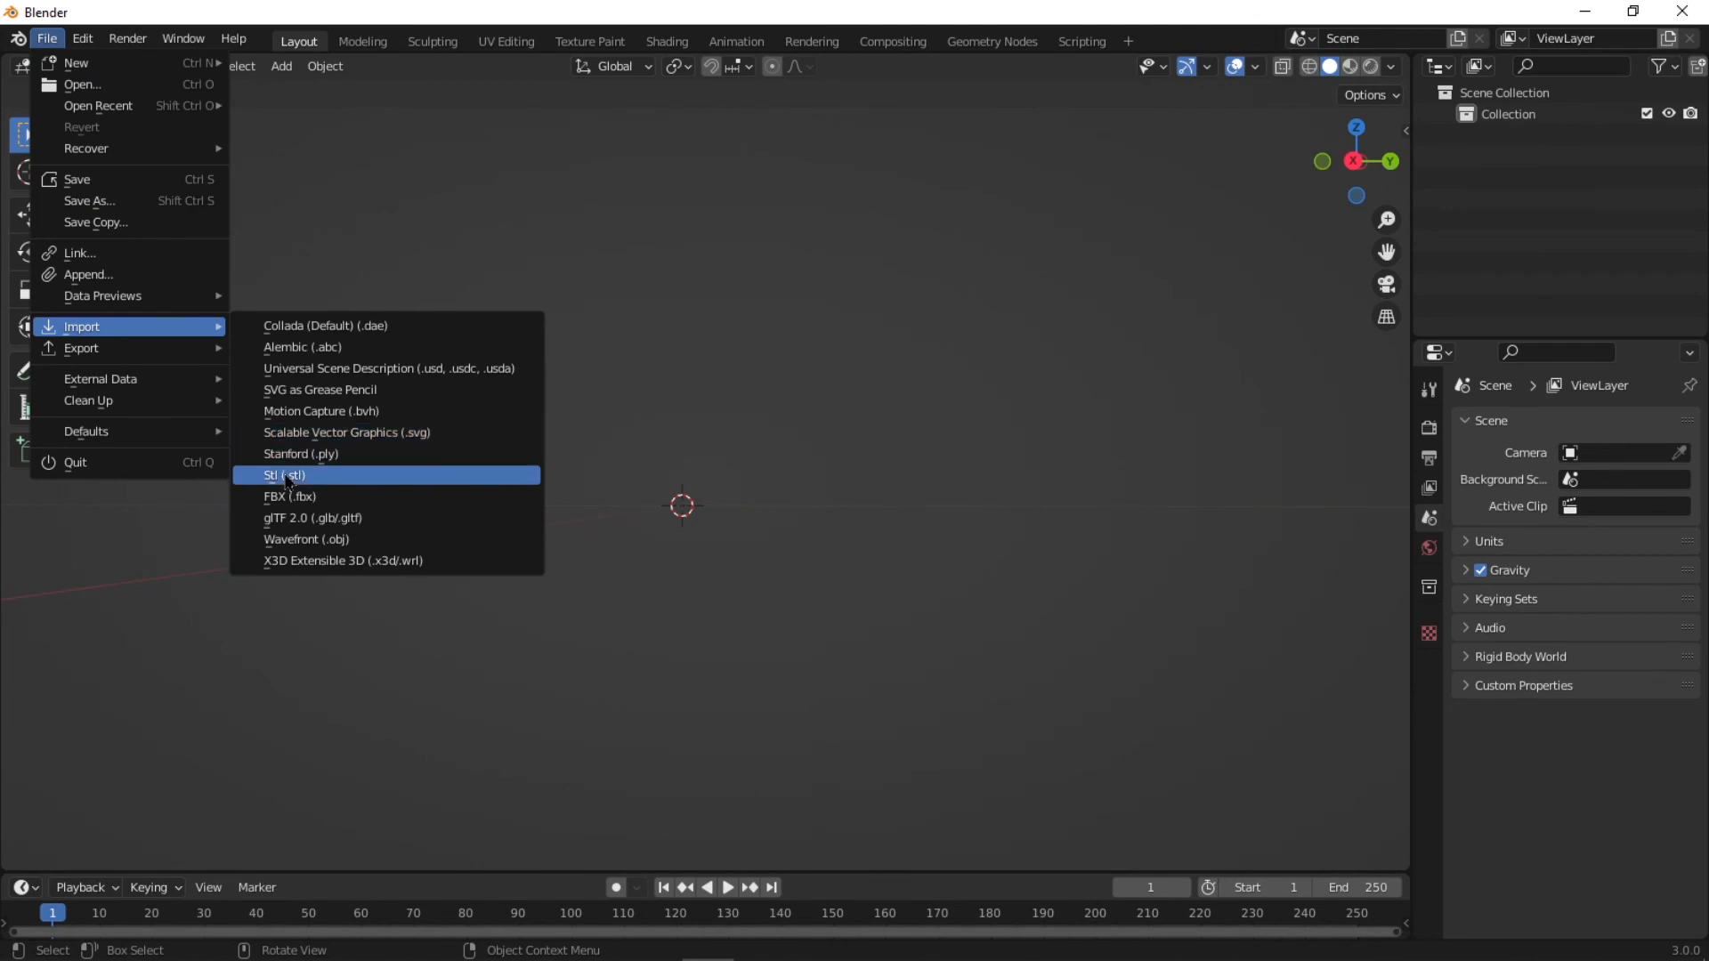
click(427, 472)
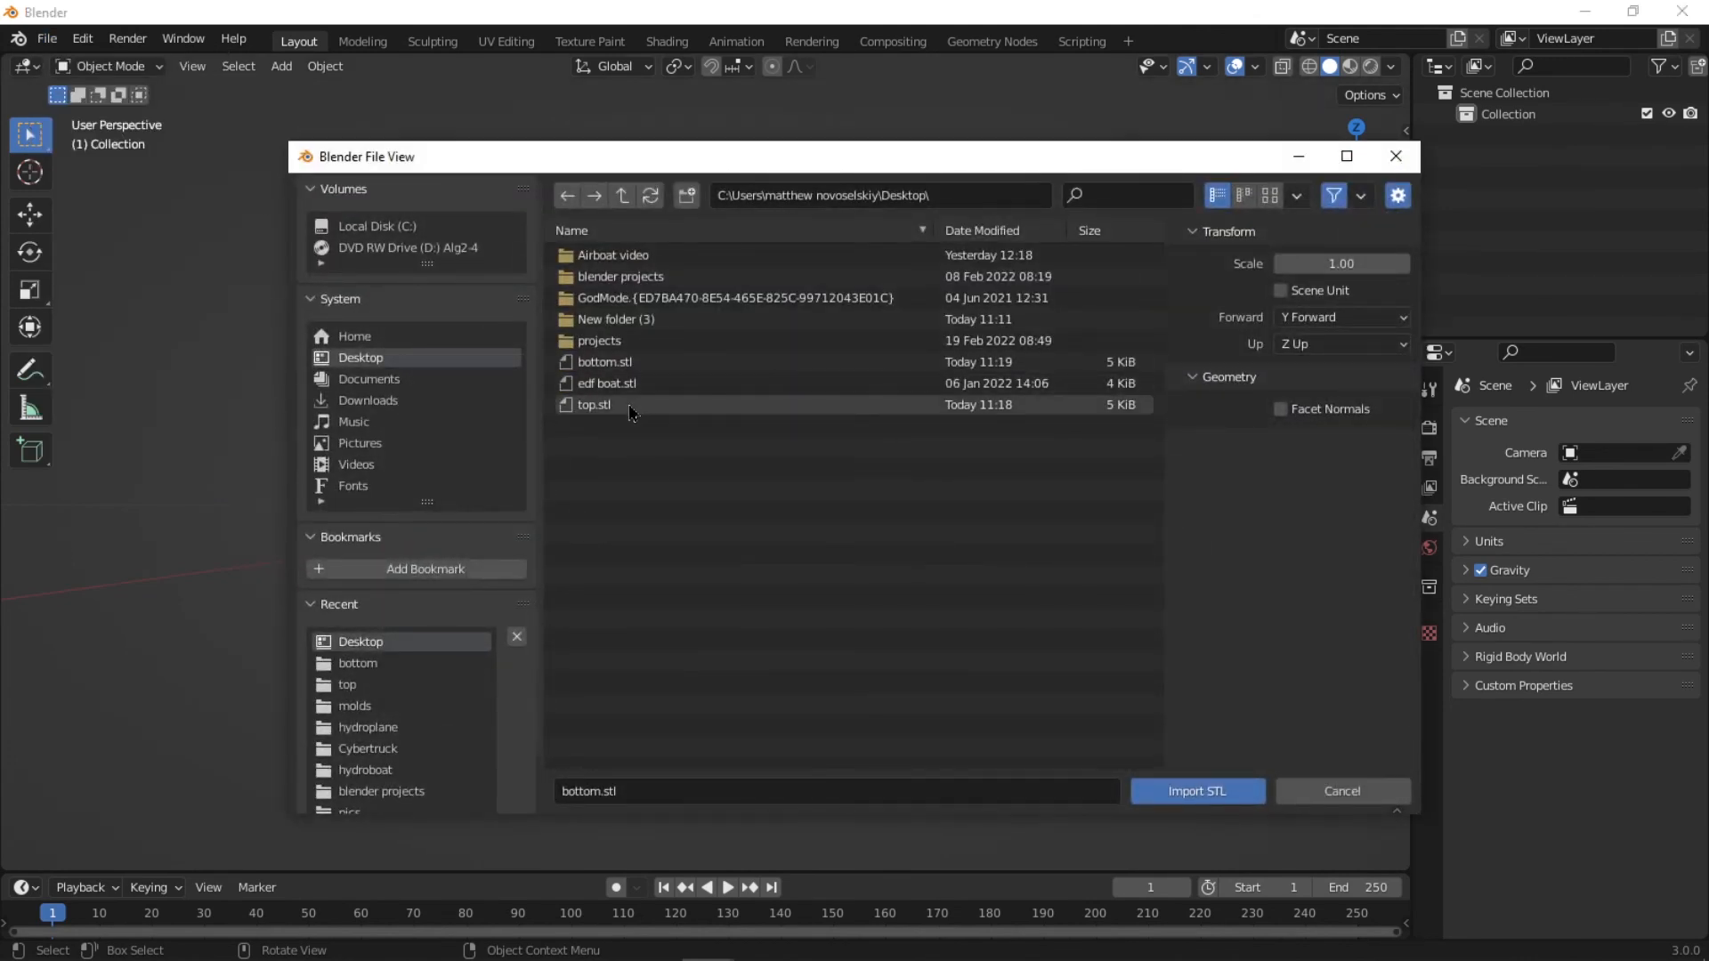
click(629, 408)
ctrl+click(636, 365)
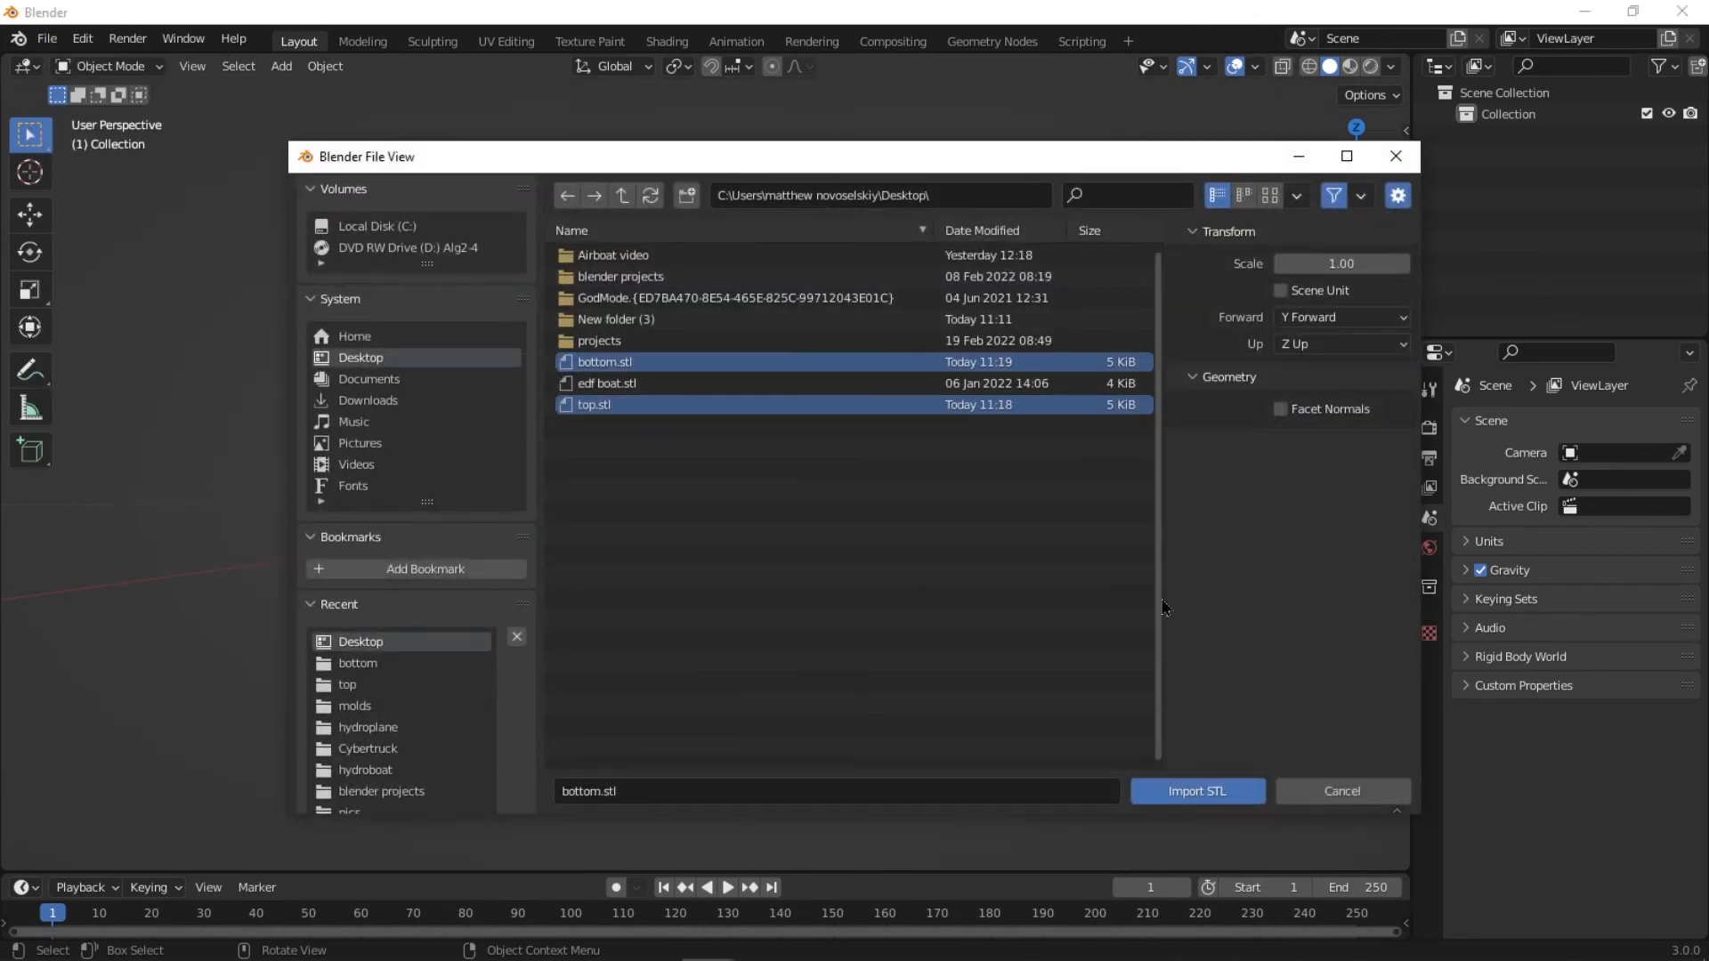
click(1197, 792)
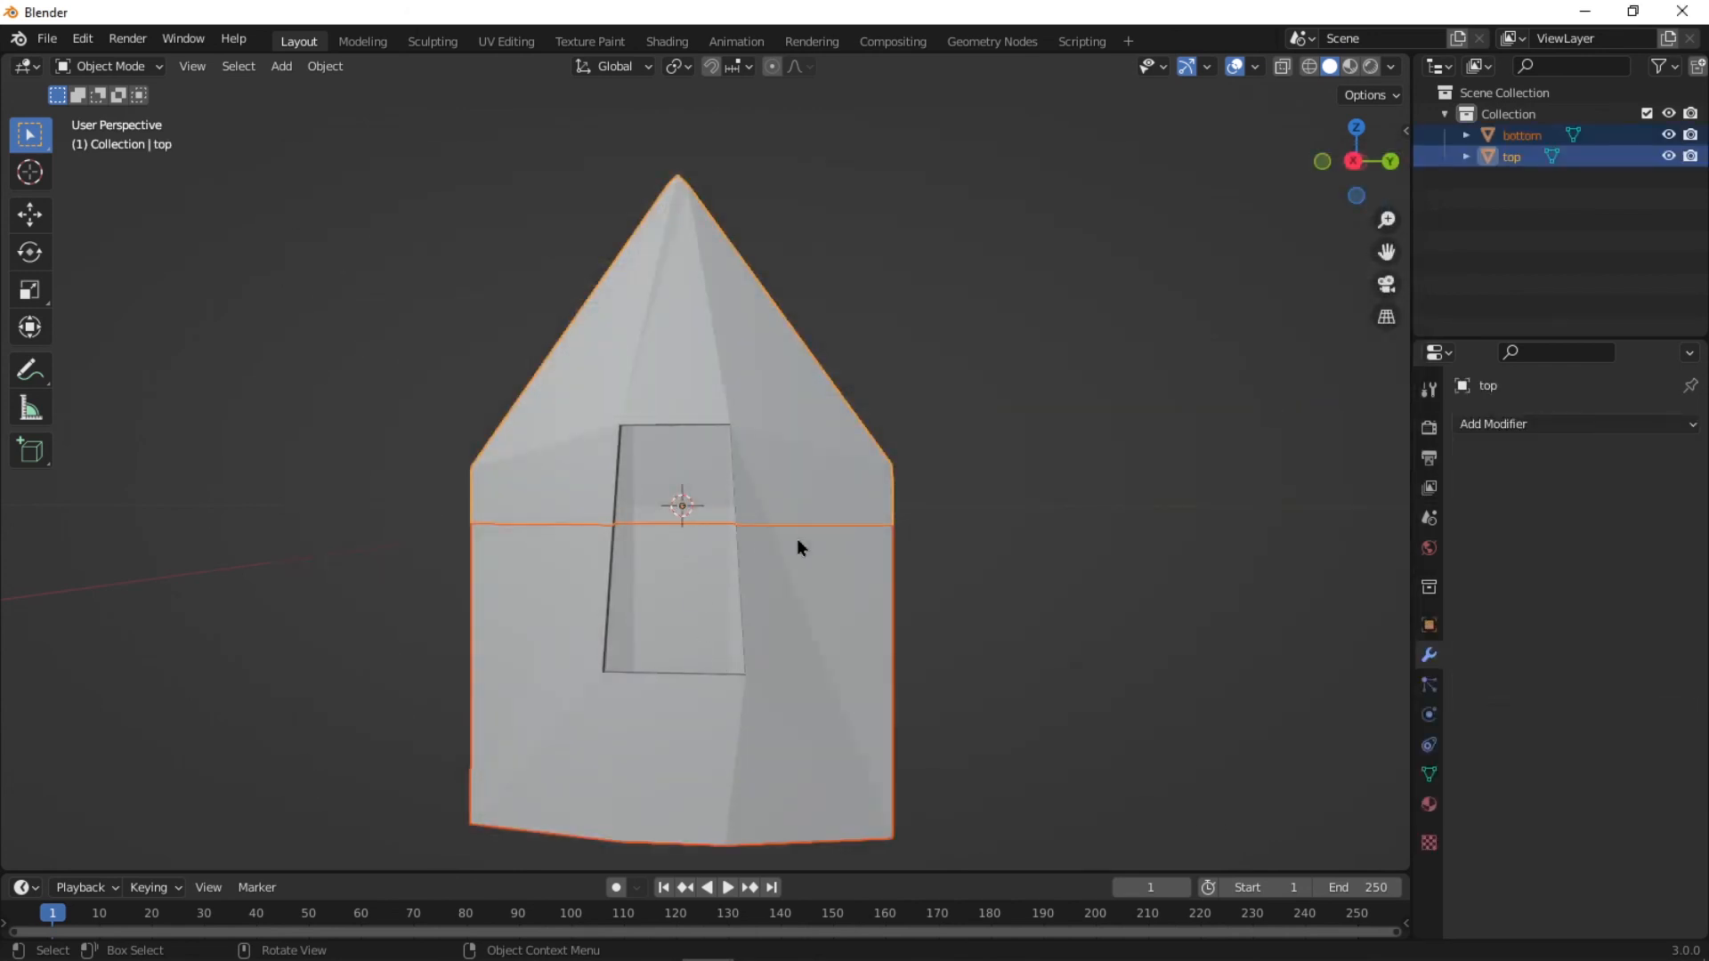
Deselect both boat sections and examine the seam between them up close and from several sides for a proper fit.
scroll(962, 606, up, 4)
middle_drag(961, 606, 824, 576)
click(1136, 537)
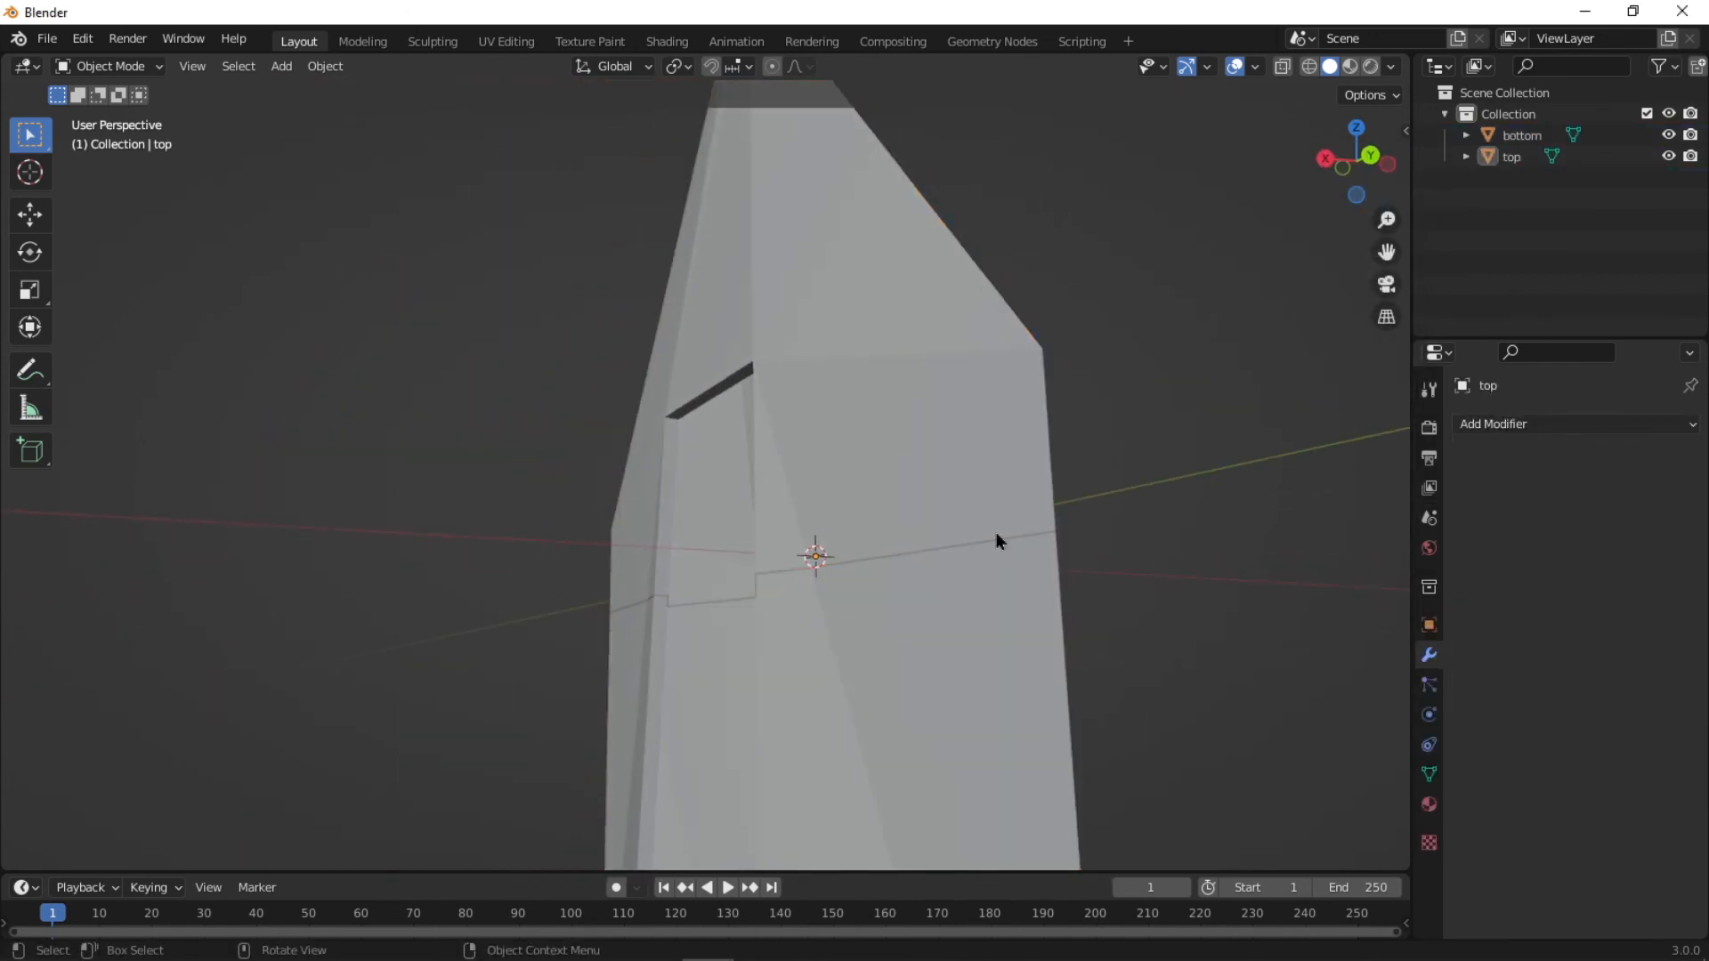
middle_drag(699, 504, 1085, 548)
scroll(649, 645, up, 1)
middle_drag(649, 645, 608, 621)
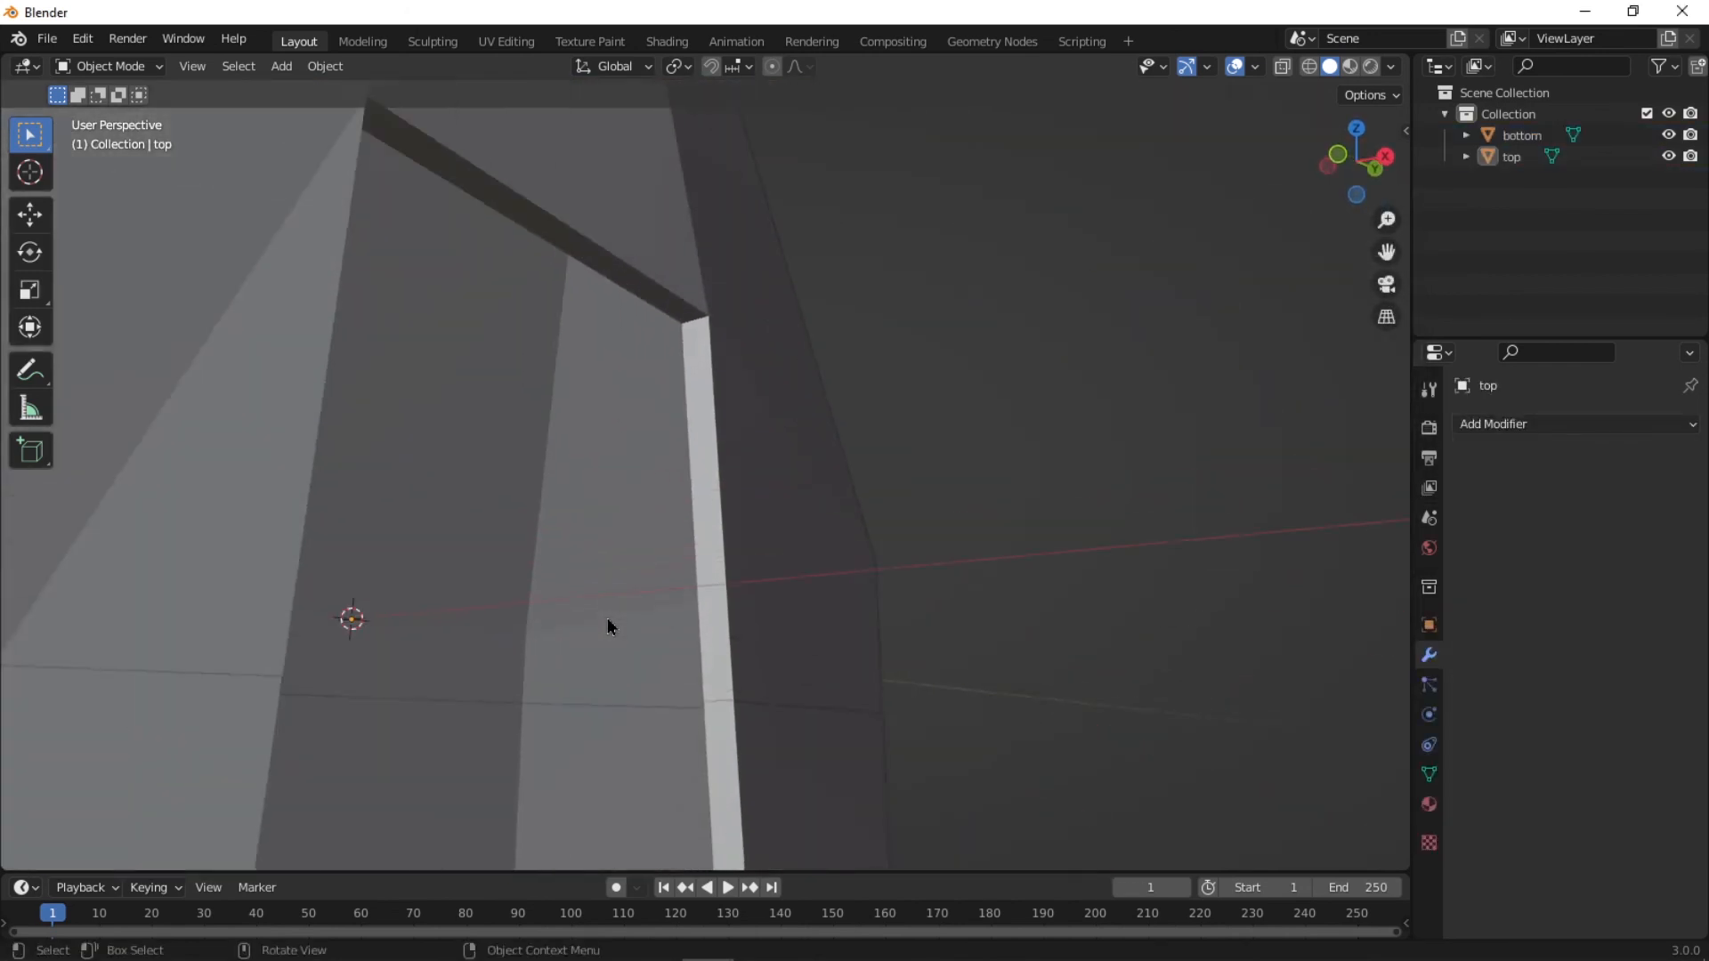
scroll(864, 694, up, 1)
shift+middle_drag(768, 733, 762, 392)
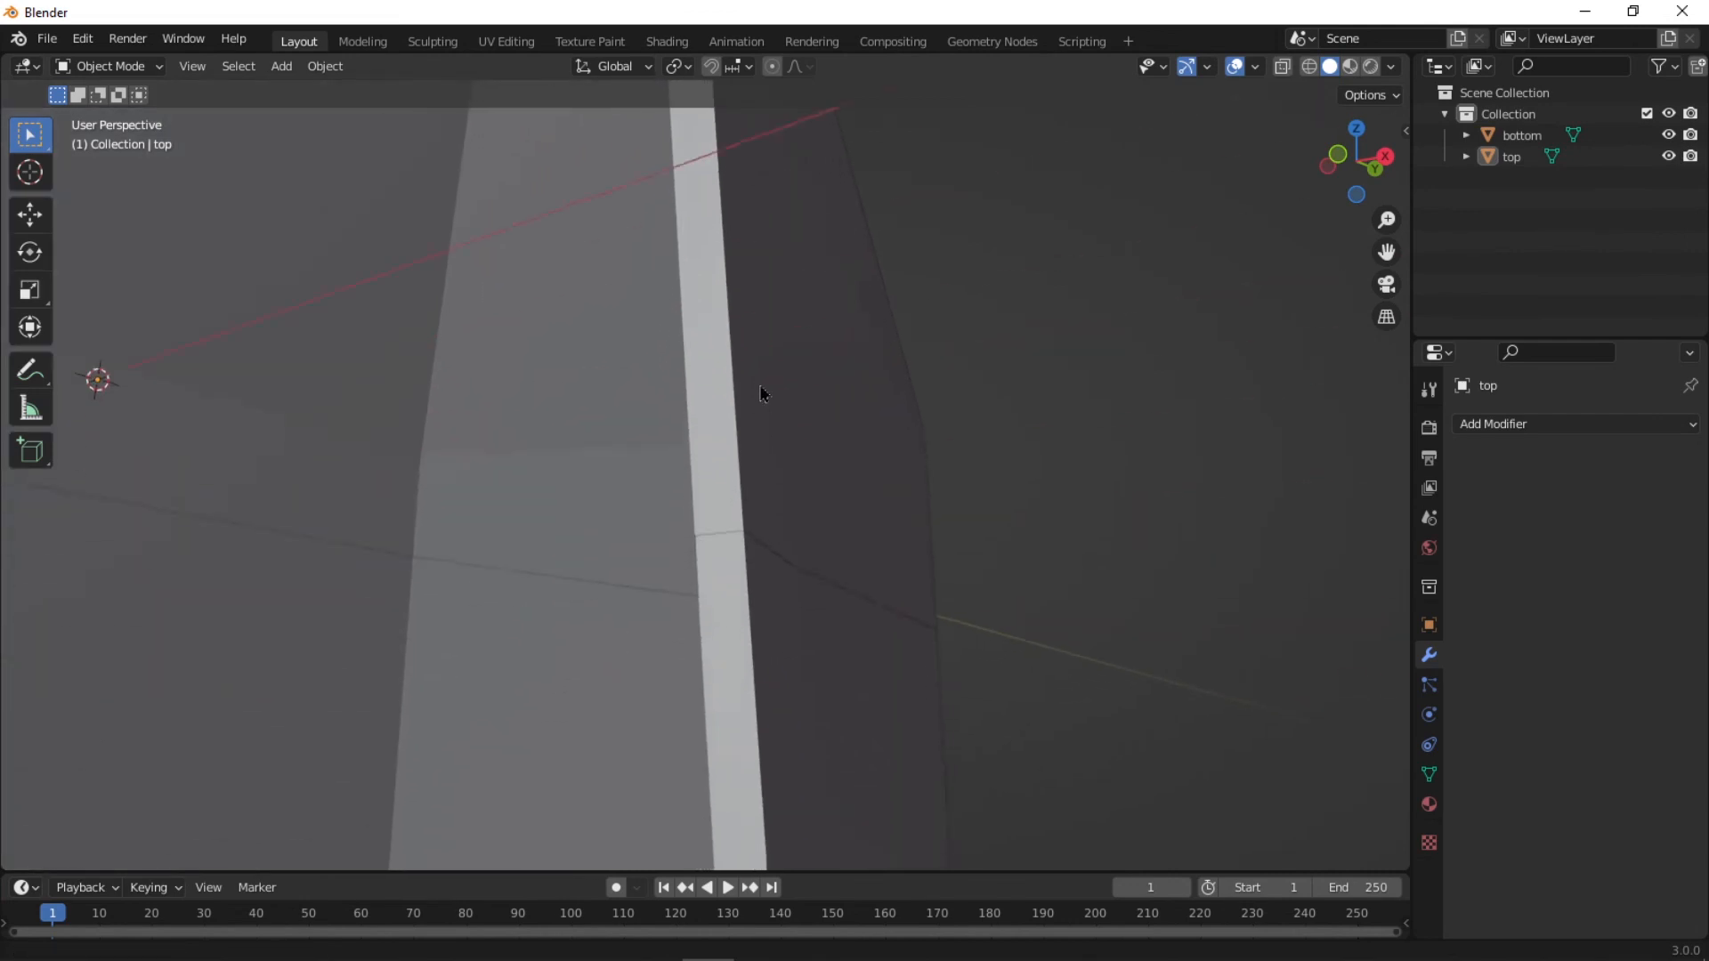
scroll(729, 509, up, 5)
middle_drag(709, 574, 793, 725)
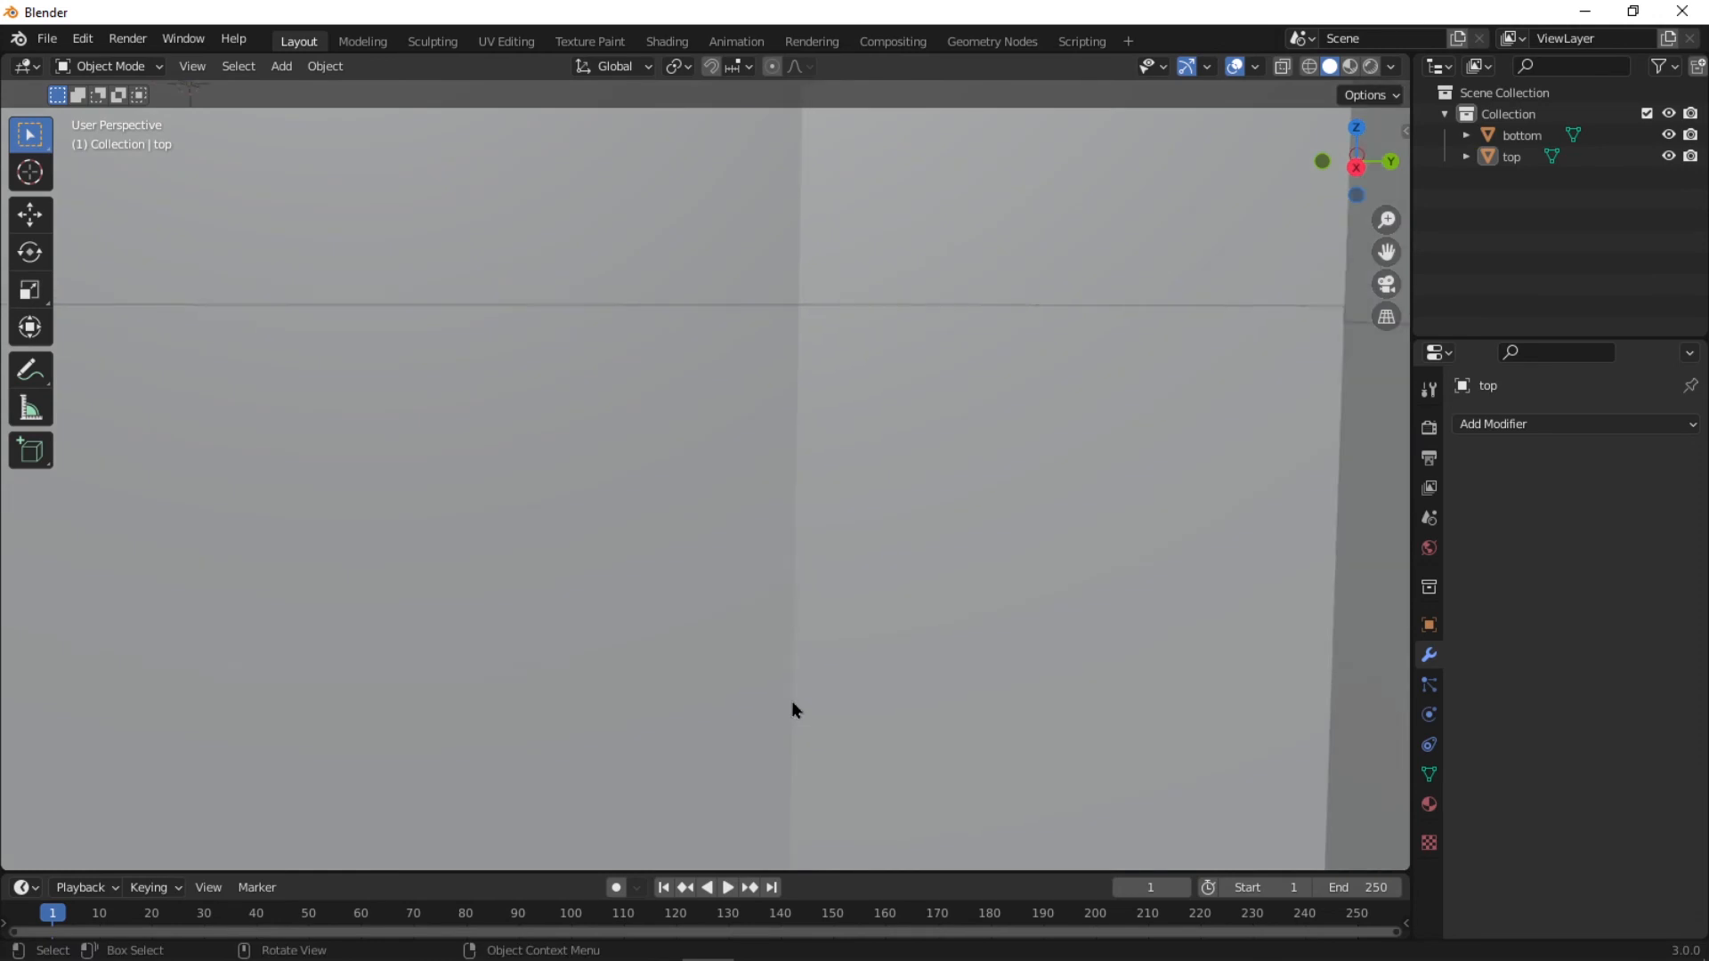
scroll(776, 683, down, 6)
scroll(774, 695, down, 11)
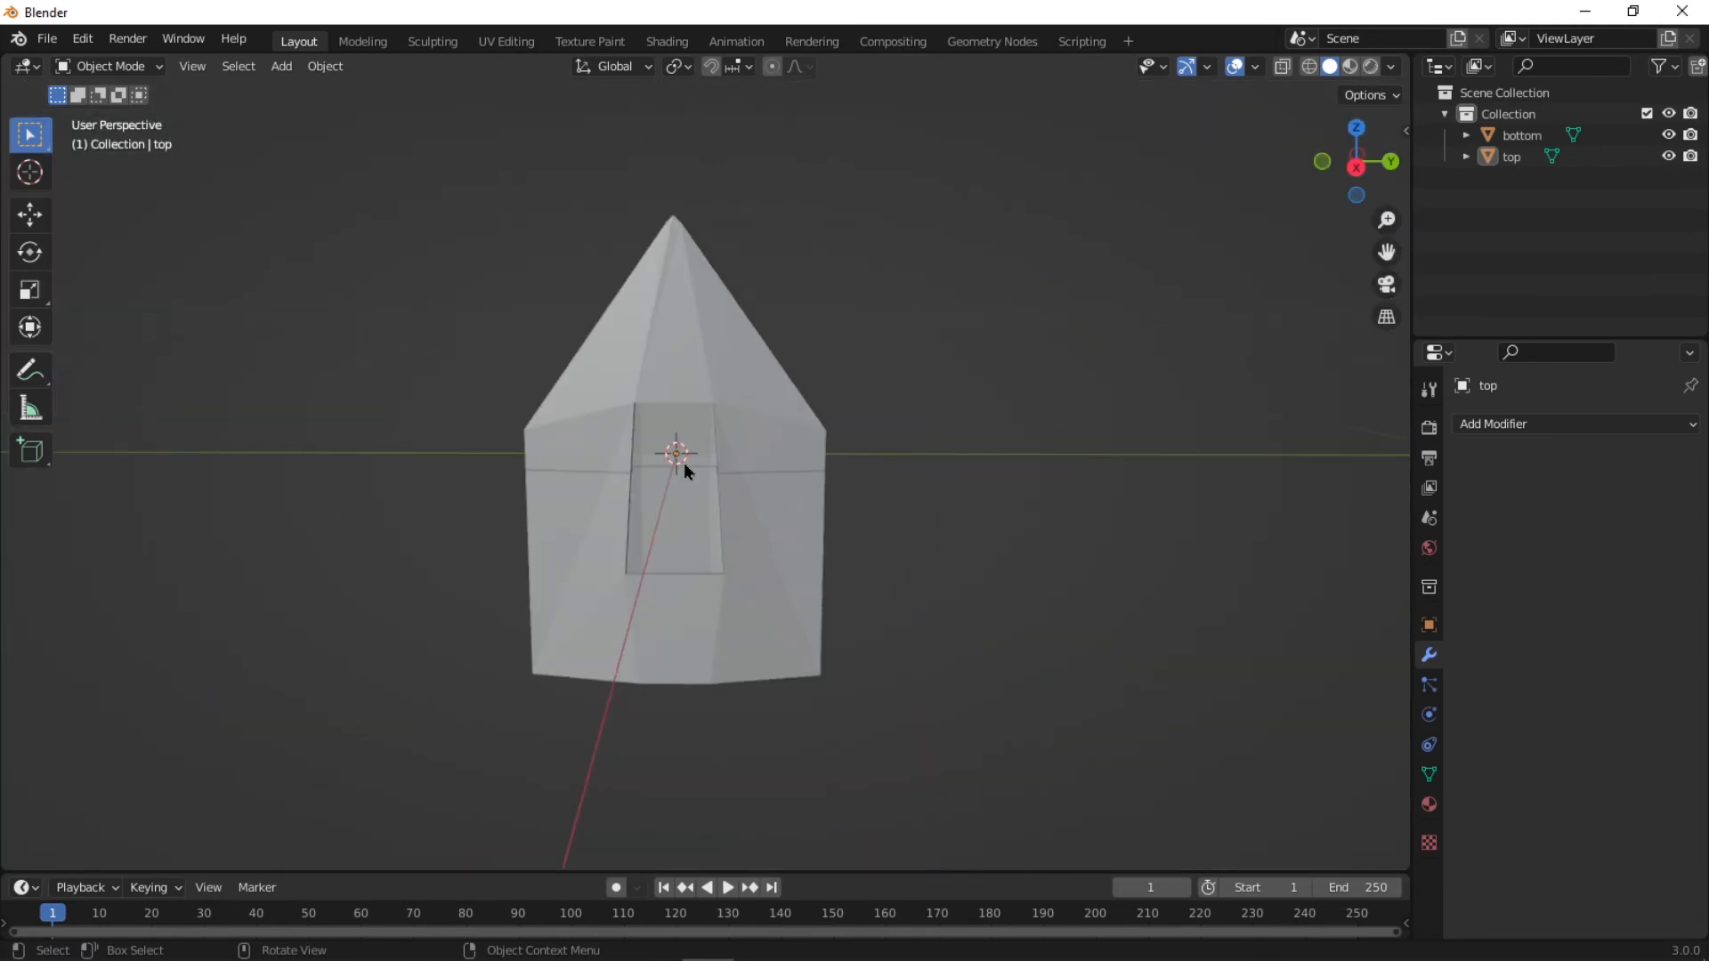
scroll(686, 464, up, 2)
middle_drag(700, 531, 630, 484)
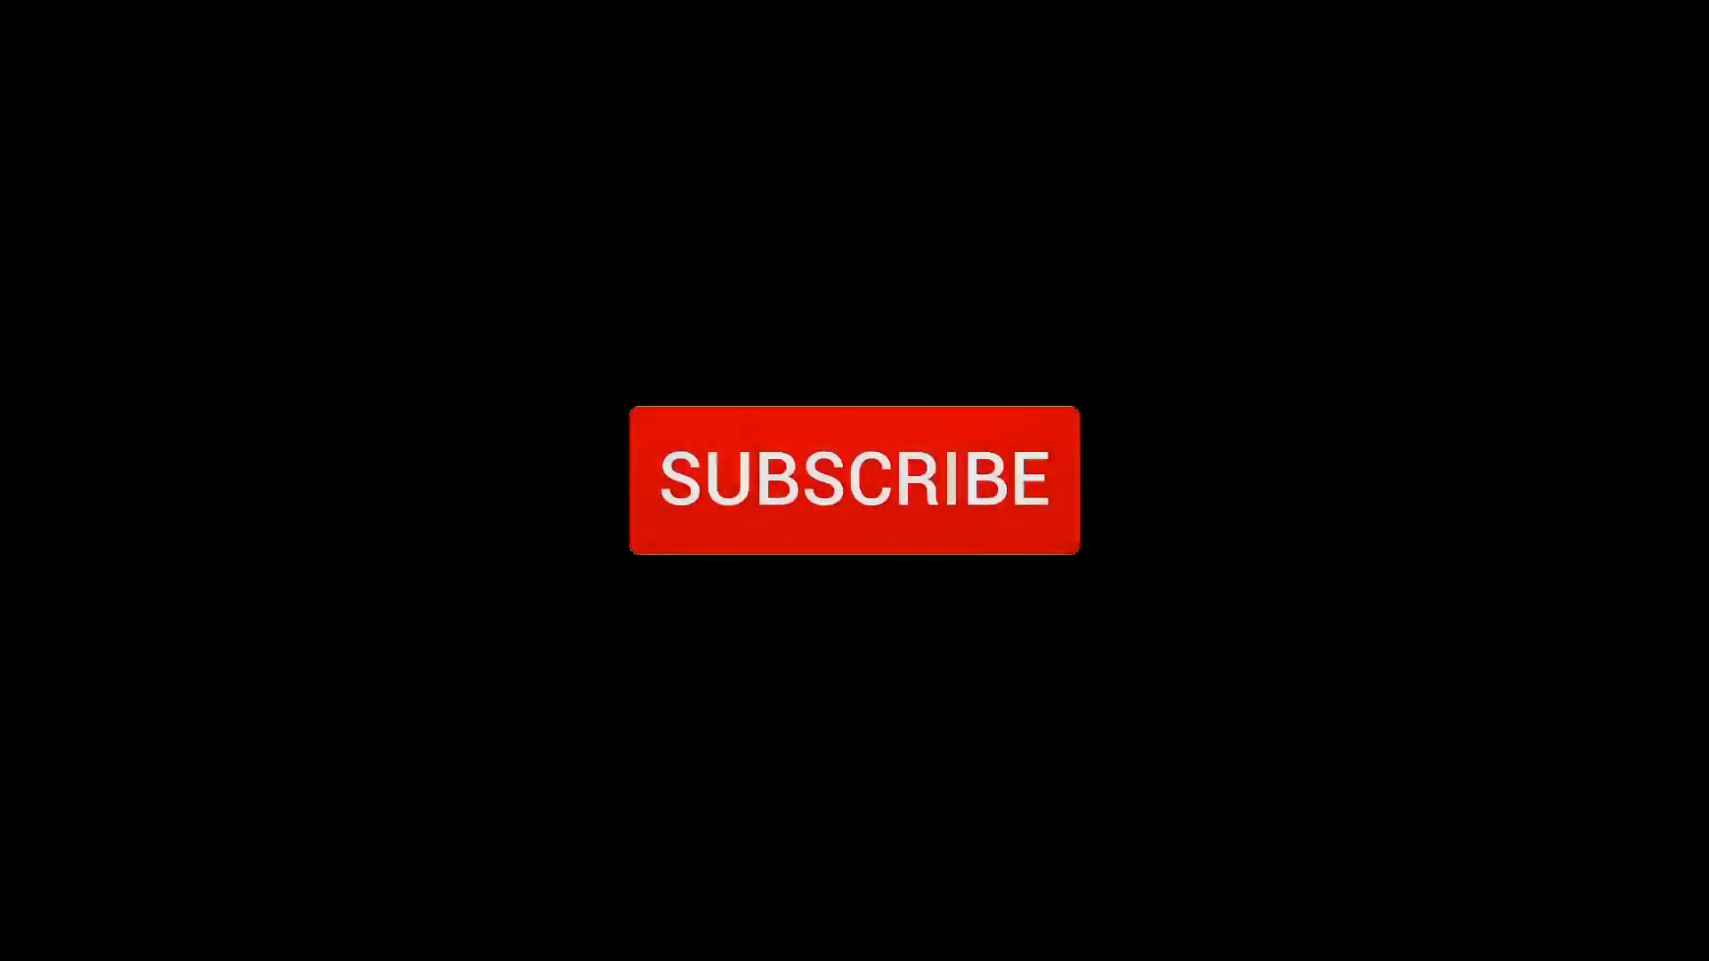